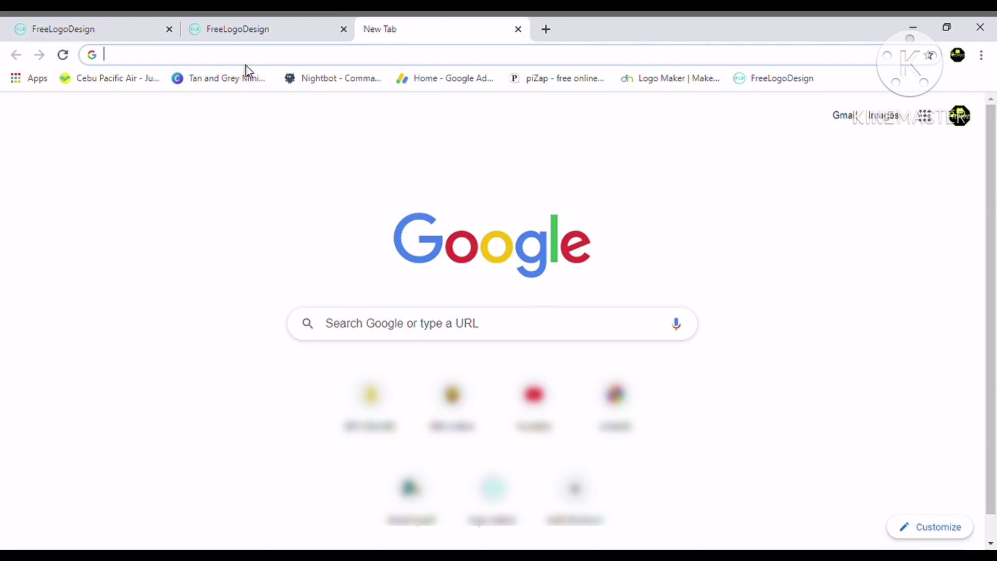
Search for freelogodesign in Chrome and load the freelogodesign.org home page.
type("free")
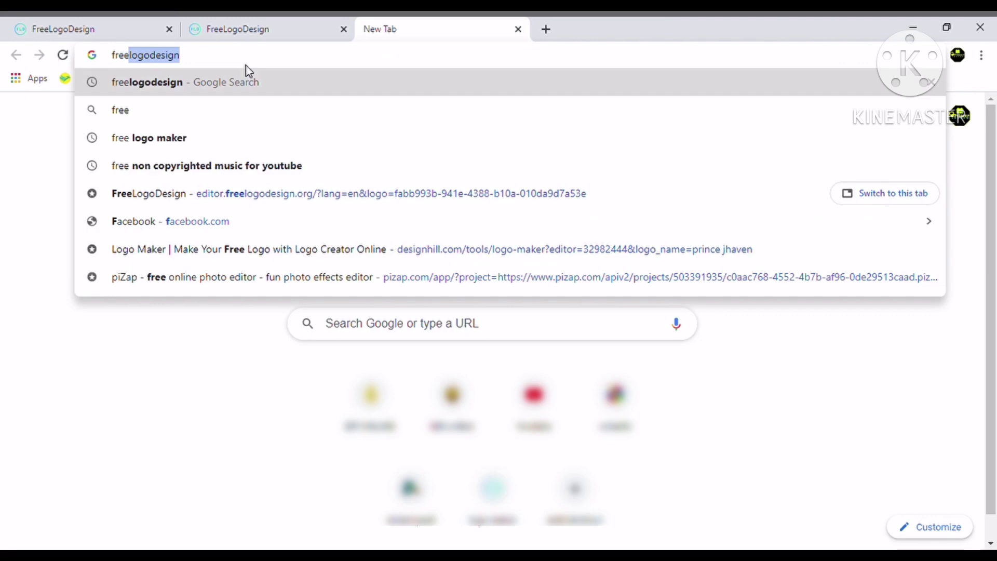
type("logo")
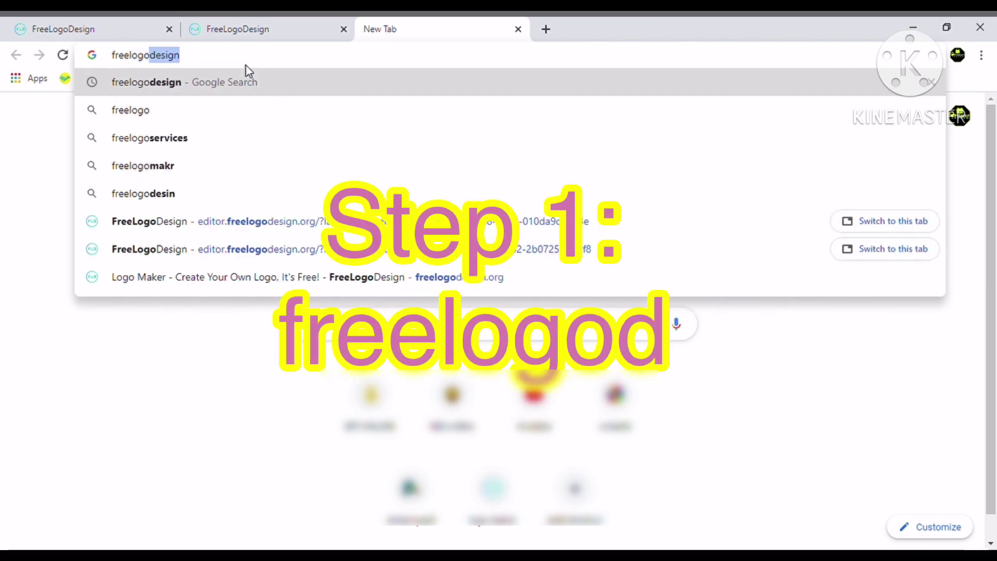
type("design")
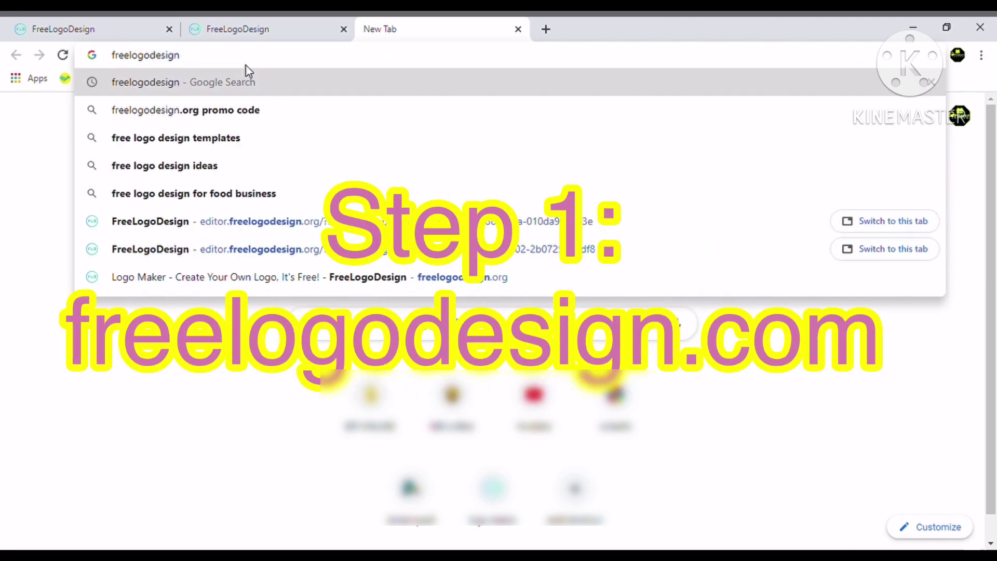
key("Return")
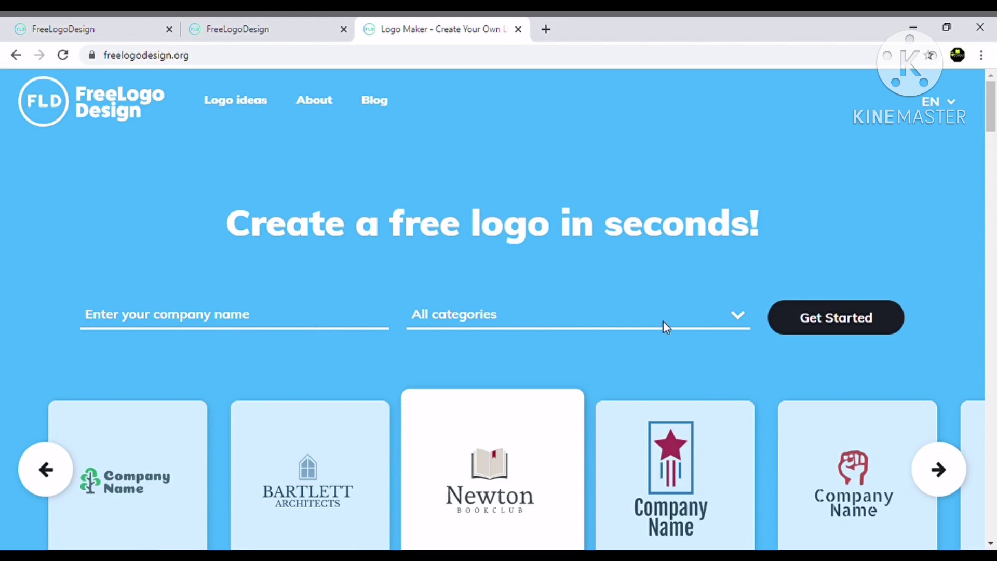
scroll(571, 332, "down", 4)
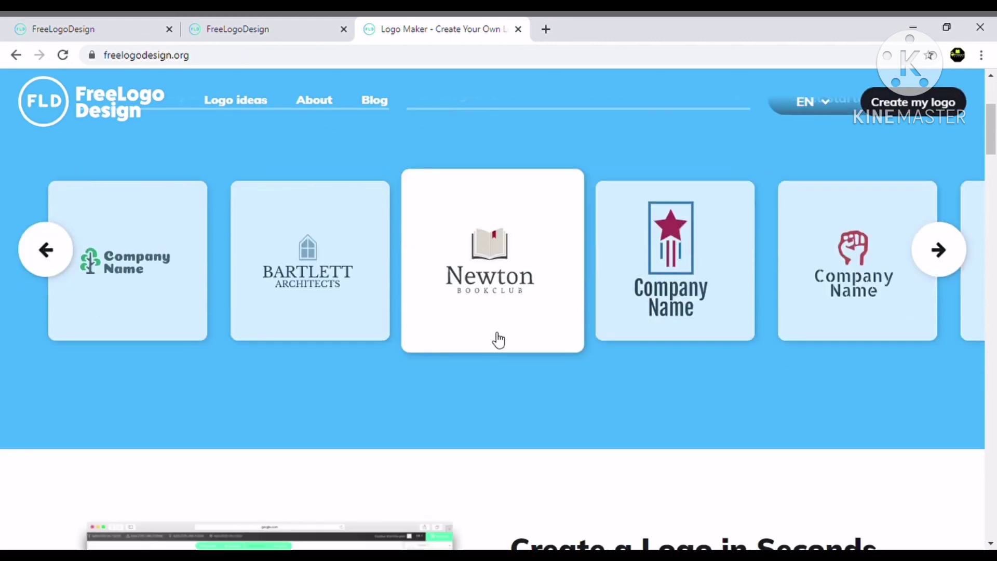
left_click(948, 268)
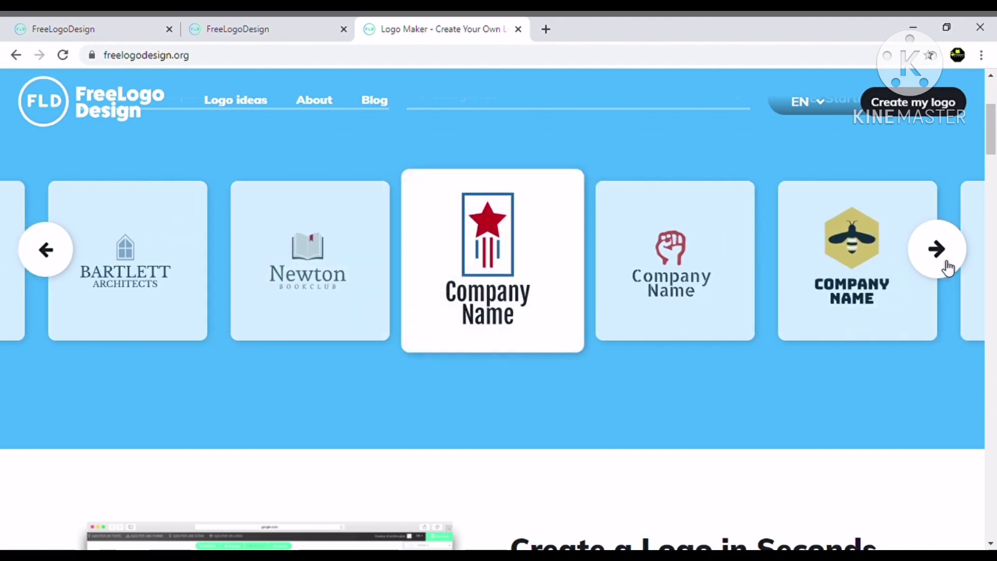
left_click(948, 267)
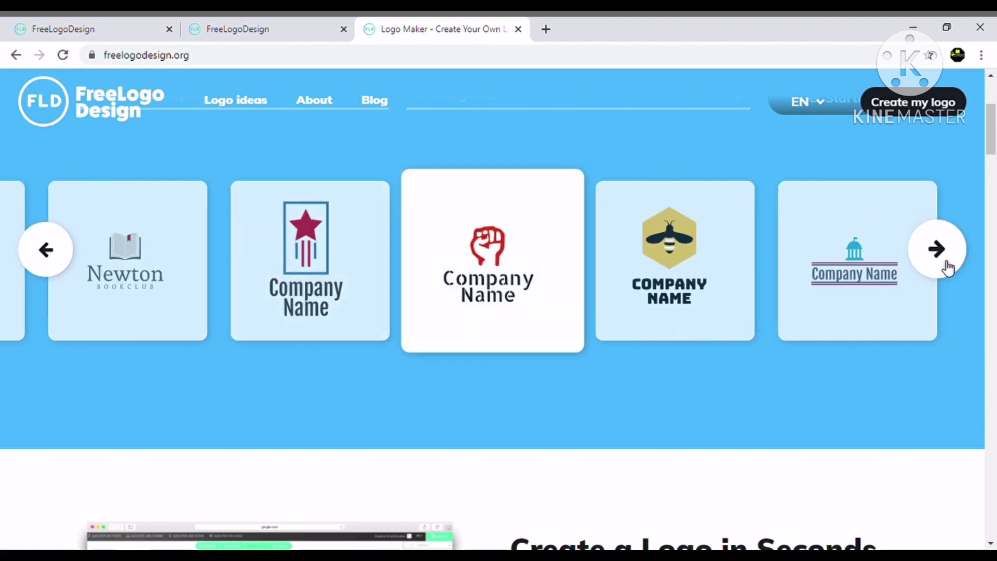
left_click(948, 267)
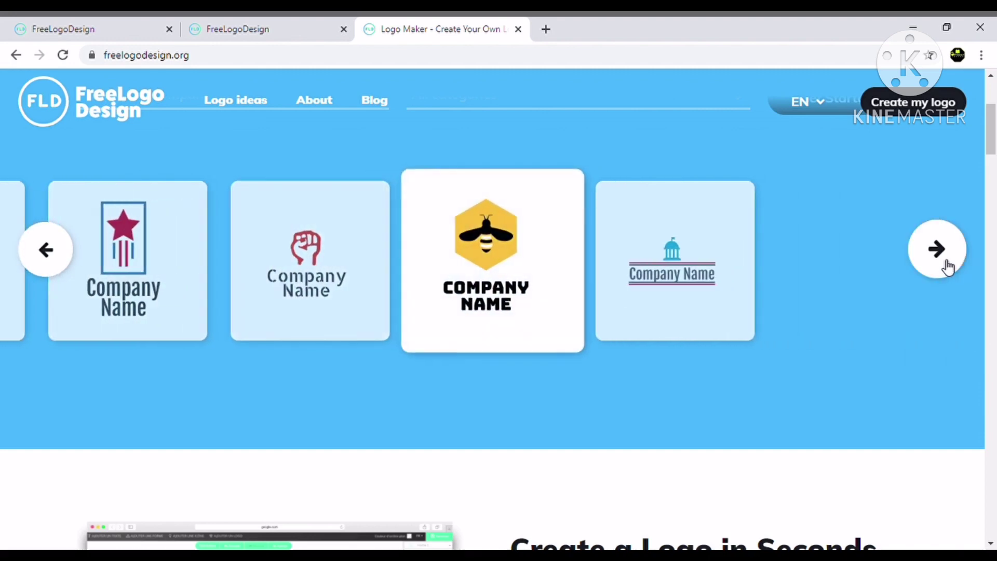
left_click(46, 249)
left_click(47, 249)
left_click(47, 249)
left_click(47, 249)
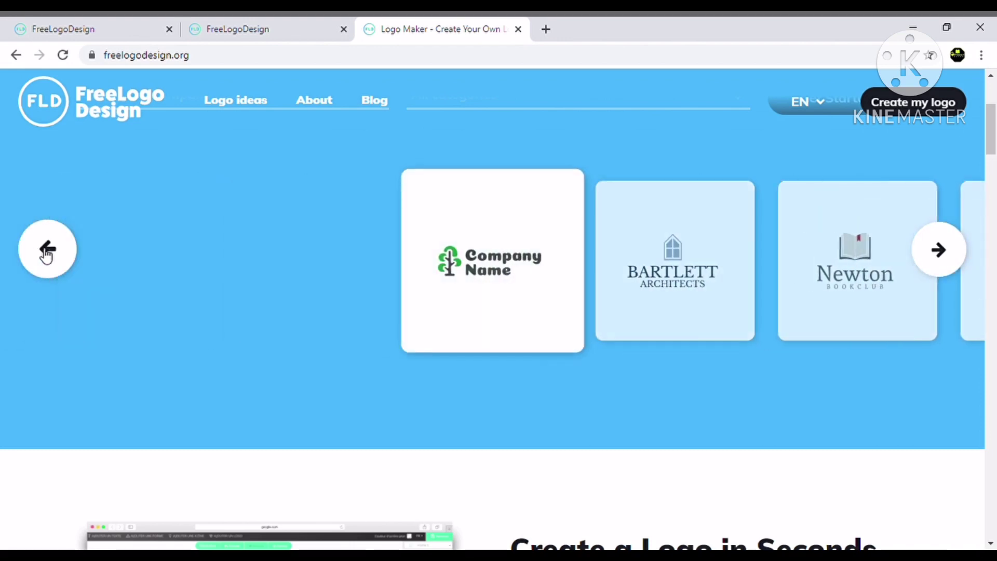
scroll(377, 303, "up", 4)
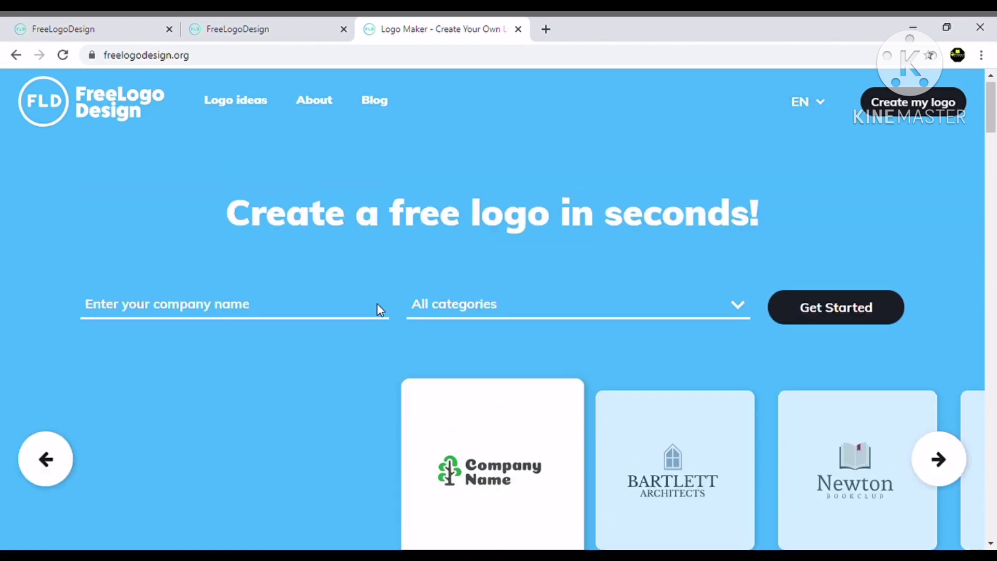
left_click(145, 318)
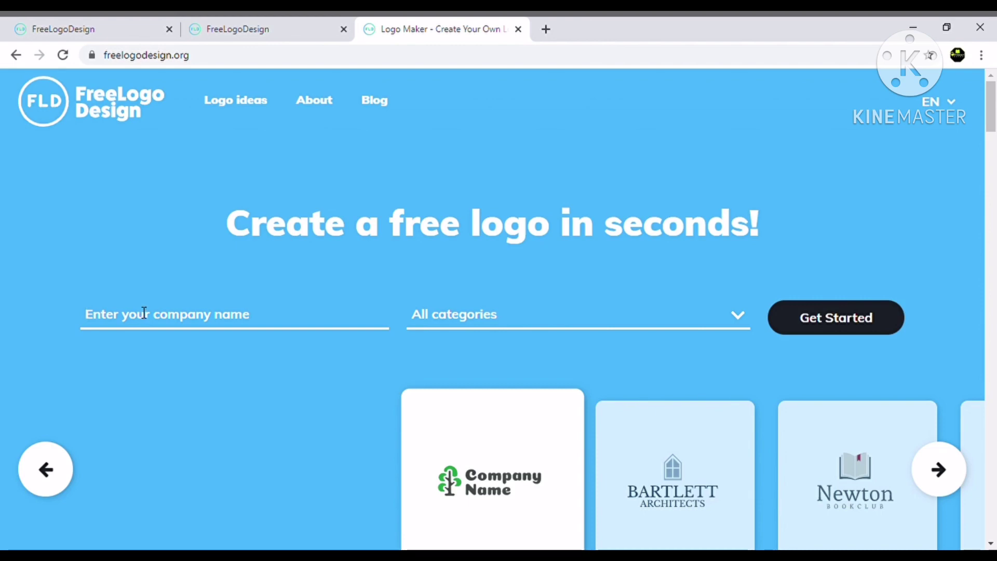
Enter 'Prince Jhaven' as the company name to launch the logo editor.
type("Prin")
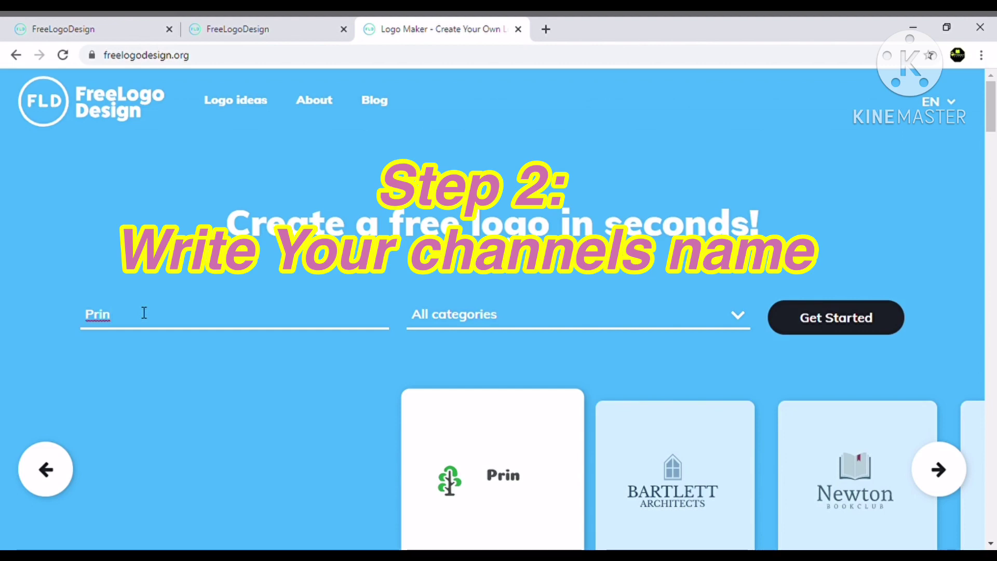
type("ce")
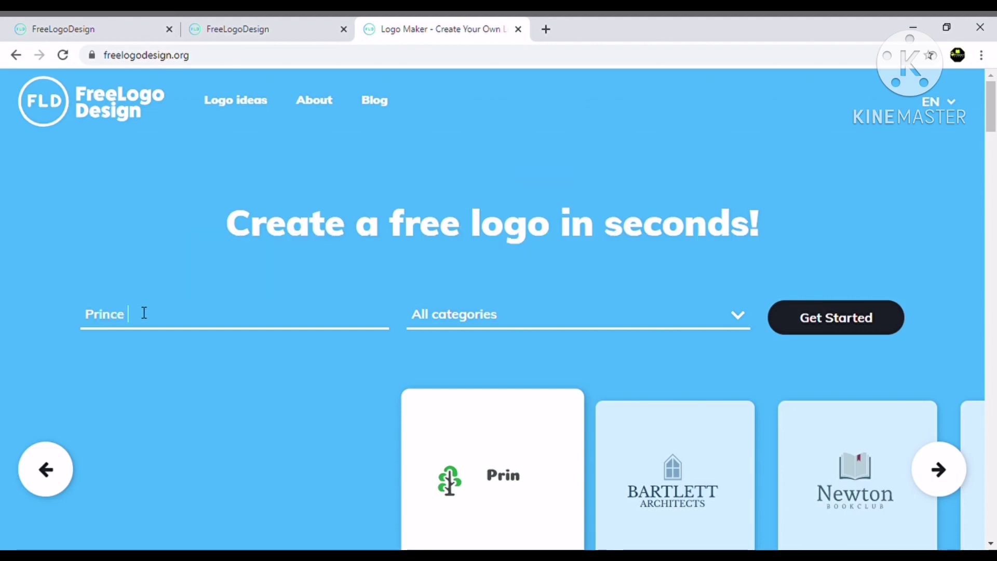
type(" Jhaven")
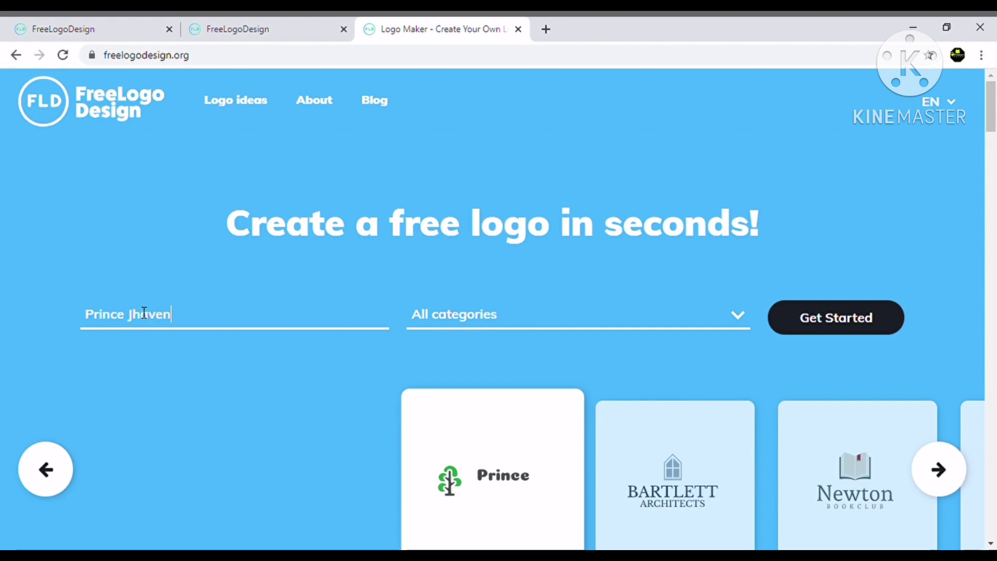
key("Return")
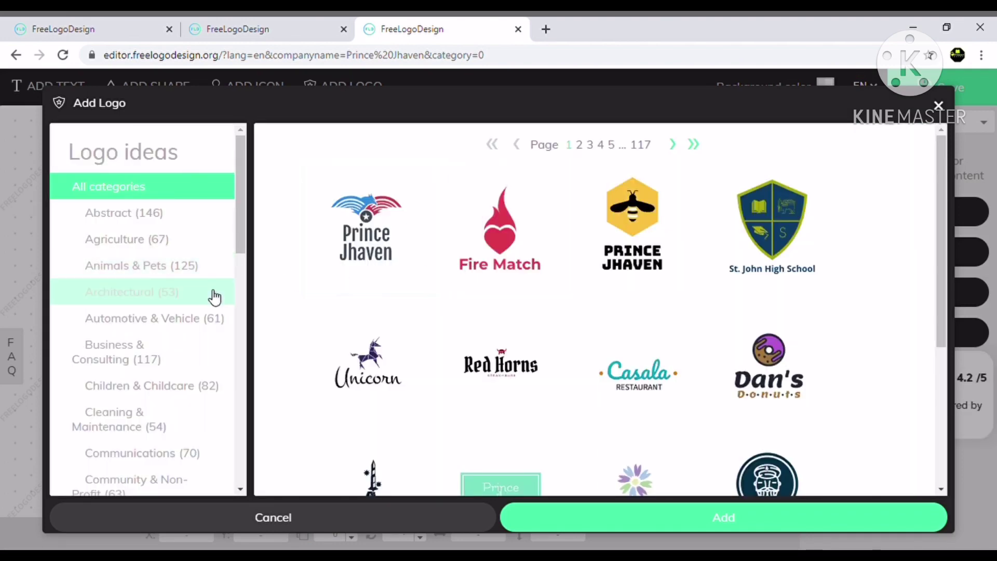
Browse logo ideas from Abstract through Business & Consulting, then cancel without adding any.
scroll(624, 316, "down", 5)
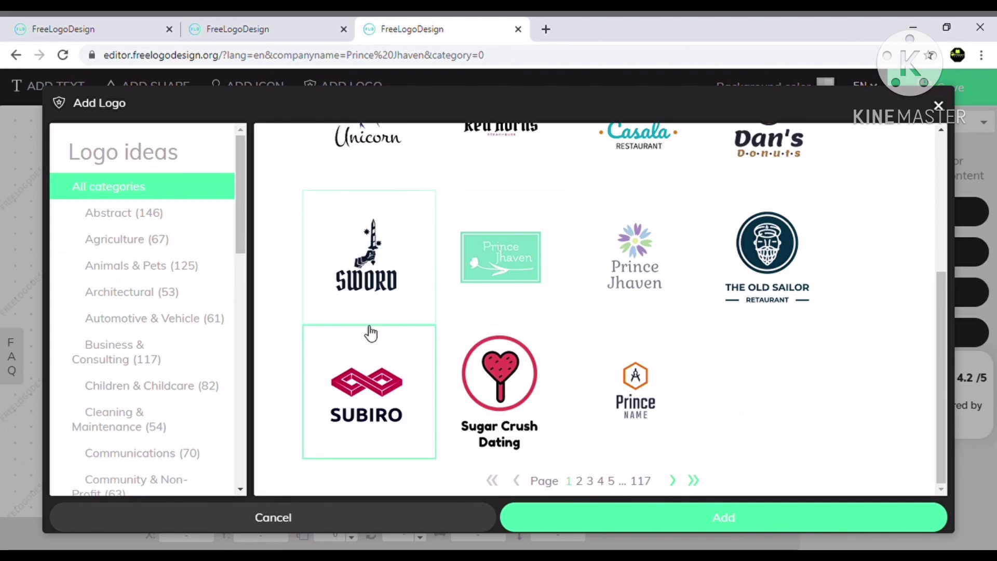
left_click(158, 223)
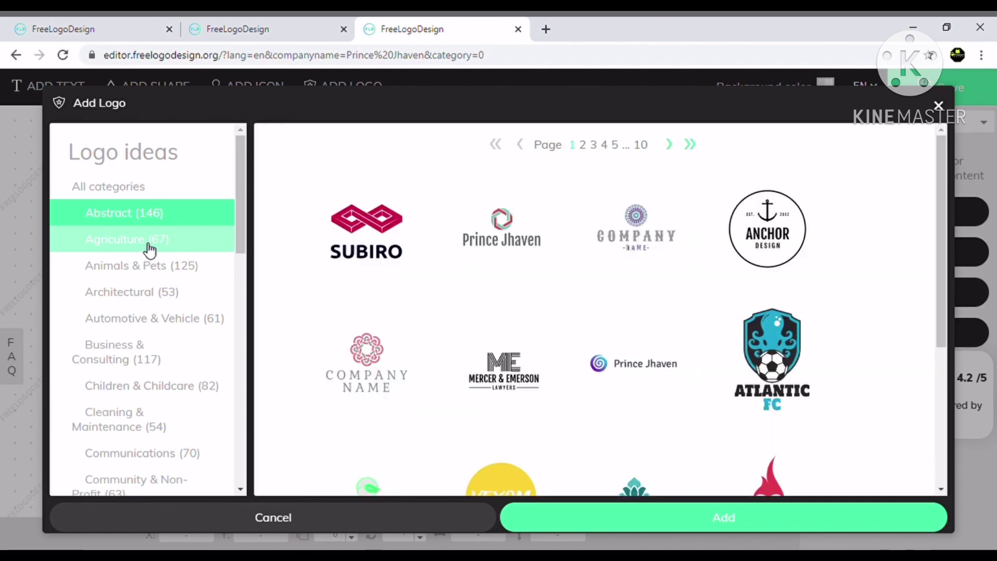
left_click(148, 249)
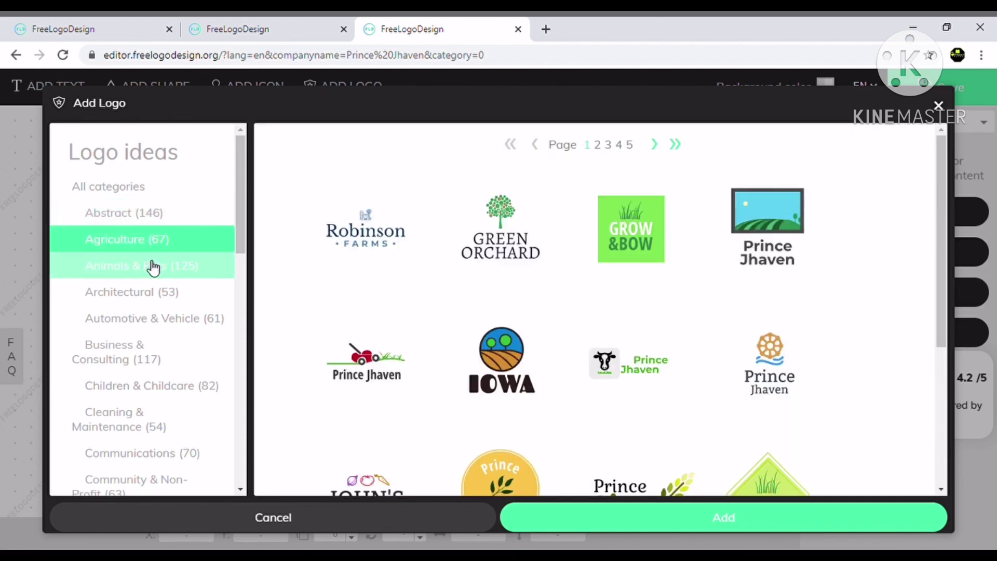
left_click(153, 265)
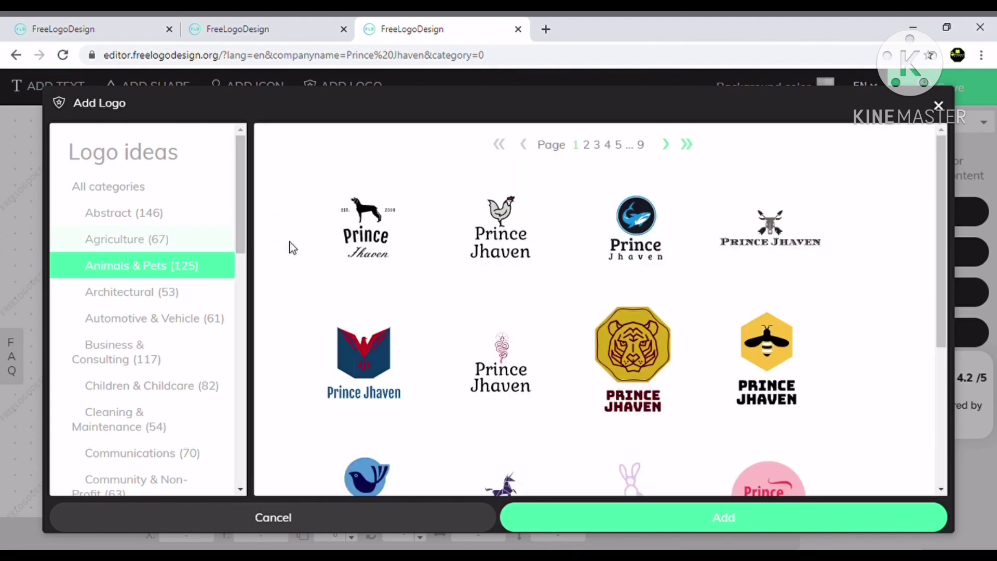
scroll(365, 242, "down", 1)
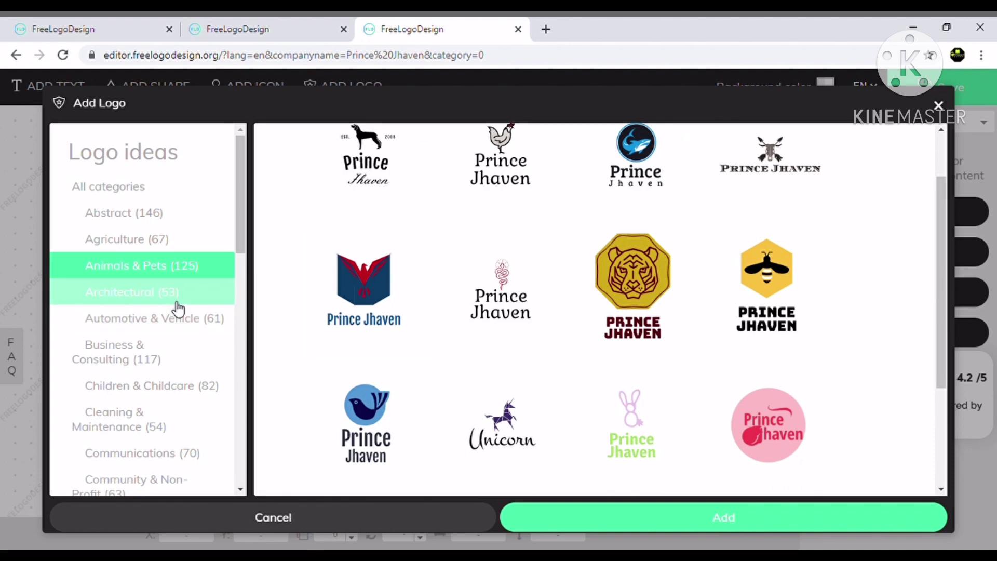
scroll(178, 308, "down", 1)
left_click(181, 222)
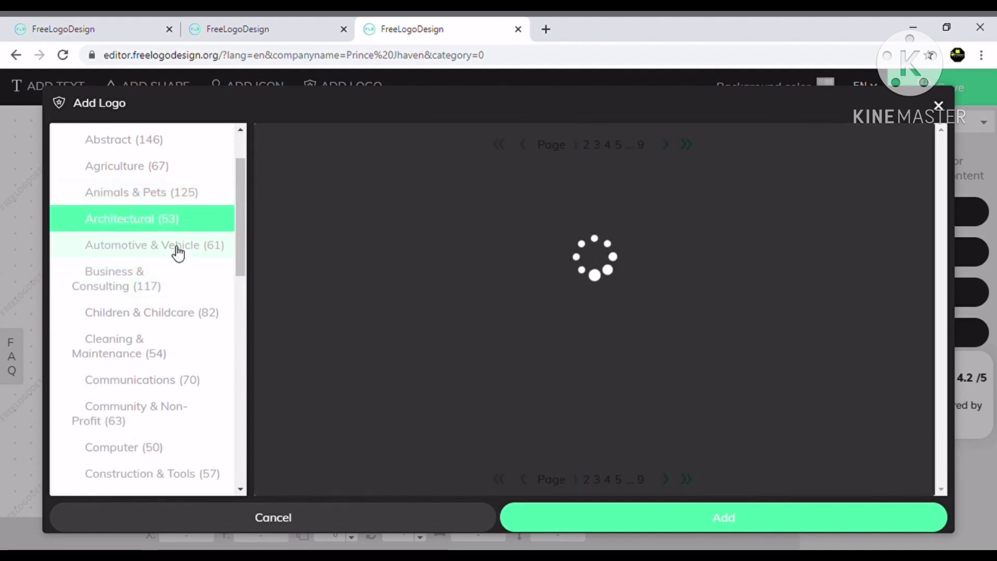
scroll(582, 258, "down", 3)
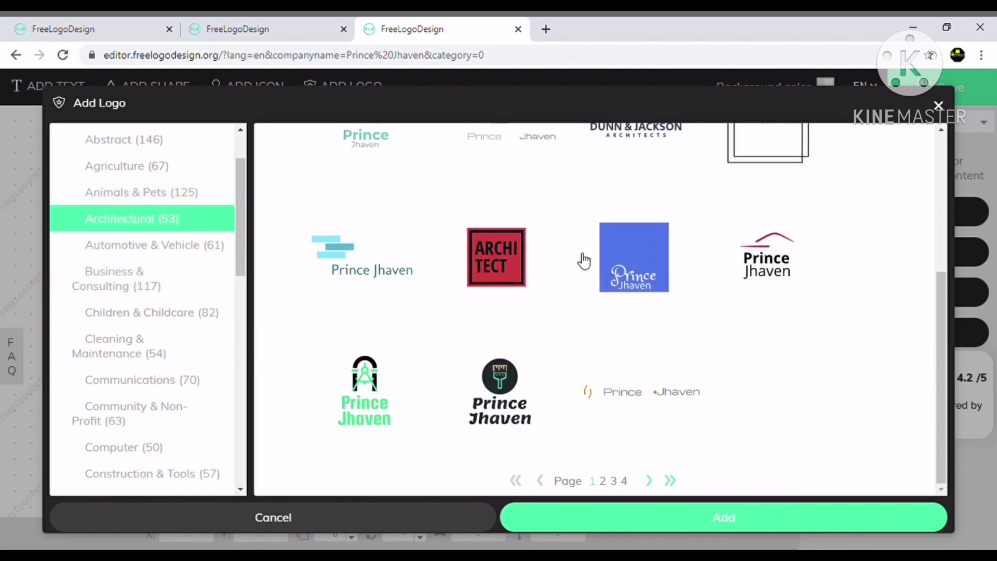
left_click(150, 248)
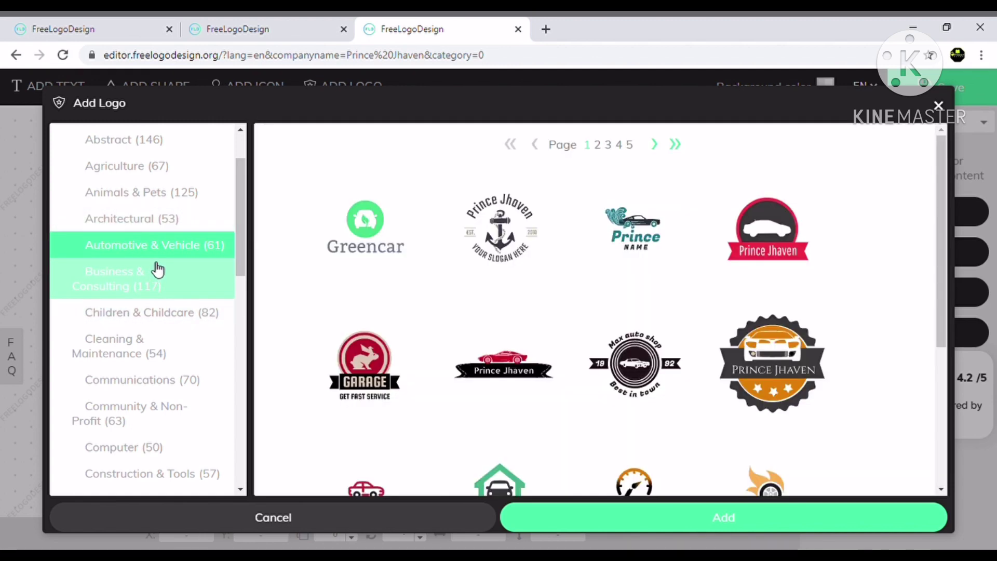
left_click(185, 272)
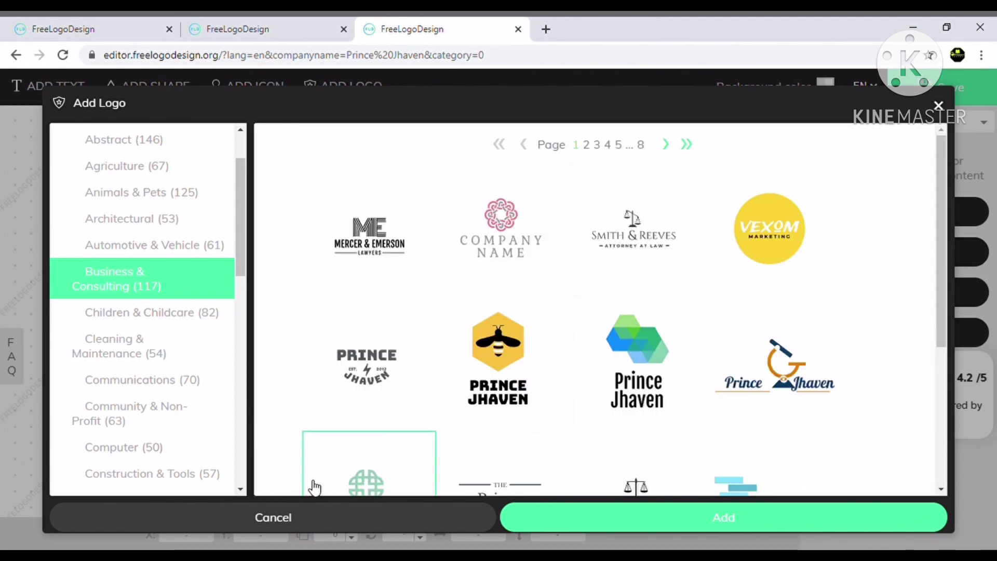
left_click(318, 517)
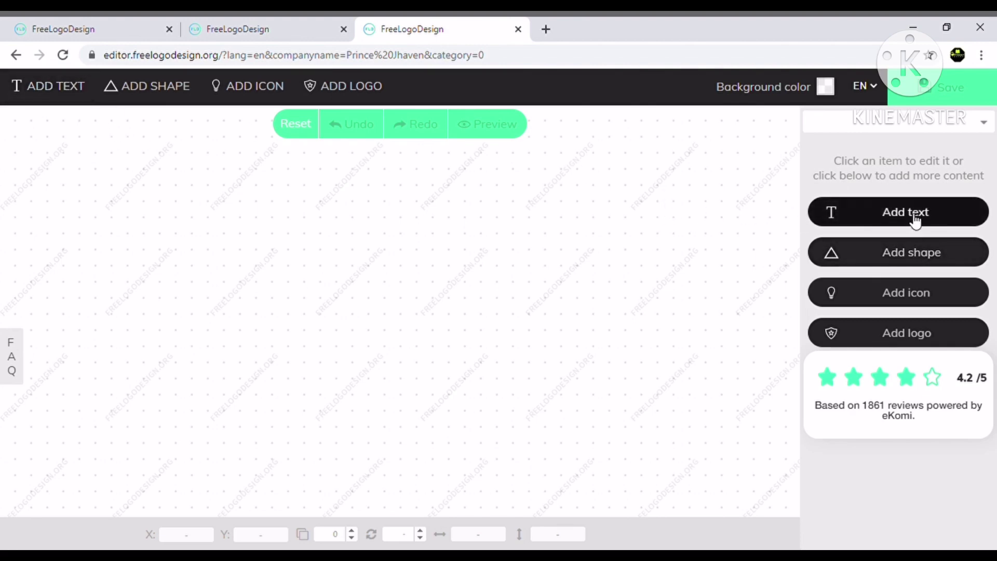
Add a text element reading 'Prince' and stretch it to about 236 px wide.
left_click(30, 93)
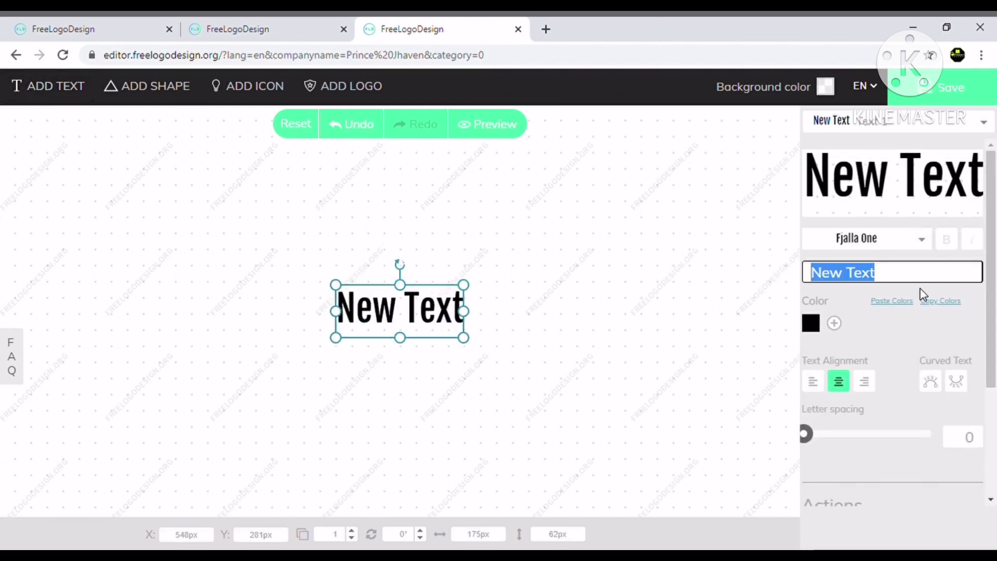
type("Prince")
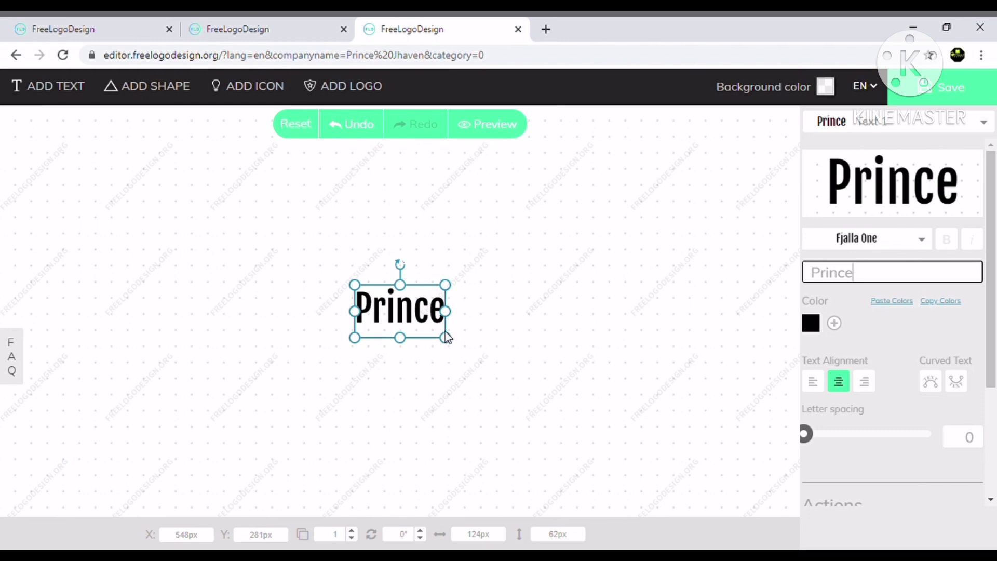
mouse_move(452, 317)
left_mouse_down()
mouse_move(535, 313)
mouse_move(439, 316)
mouse_move(432, 301)
left_mouse_up()
left_click(616, 343)
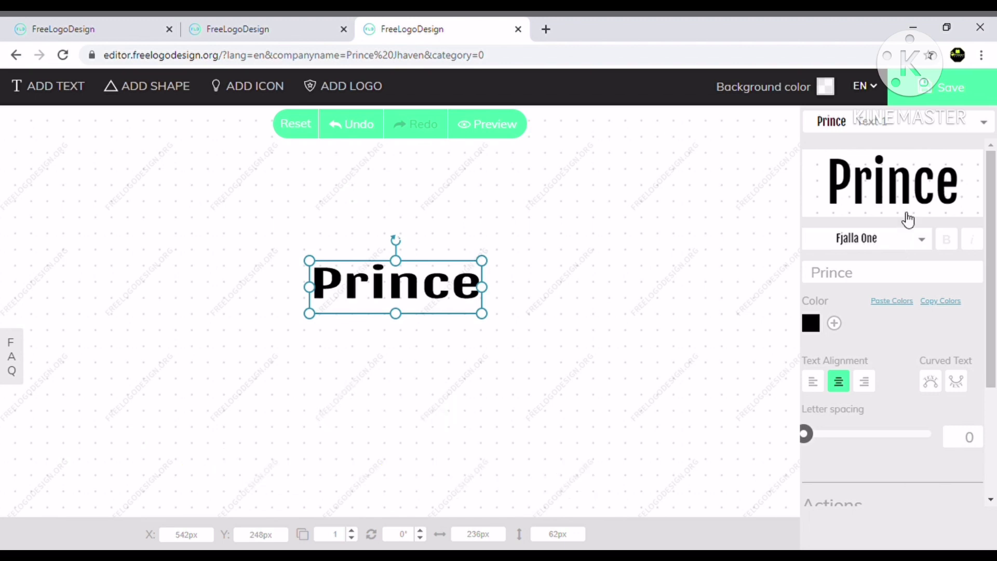
Set Prince in the Bree Serif font and shift it slightly right and down.
left_click(924, 244)
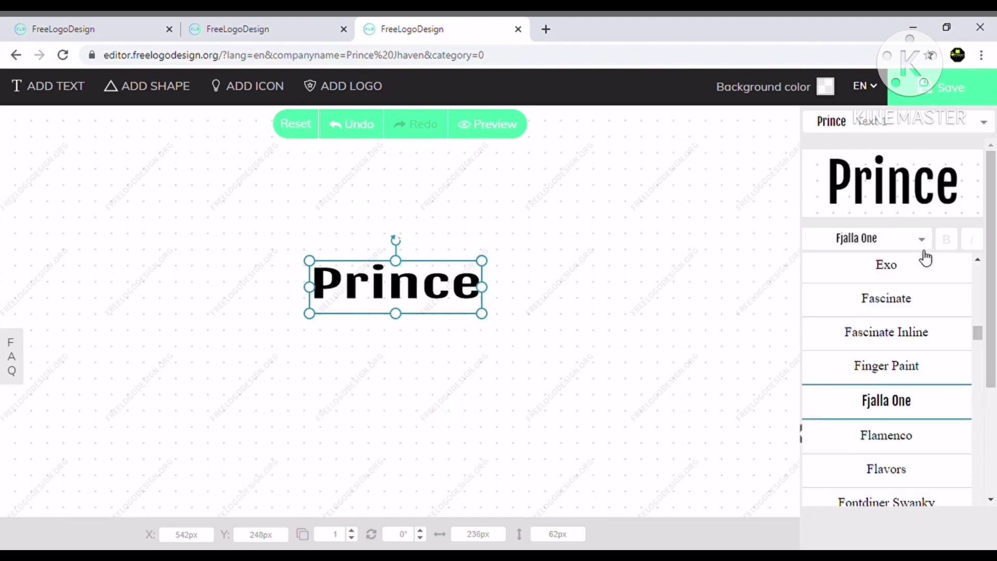
scroll(924, 345, "down", 5)
scroll(925, 352, "down", 2)
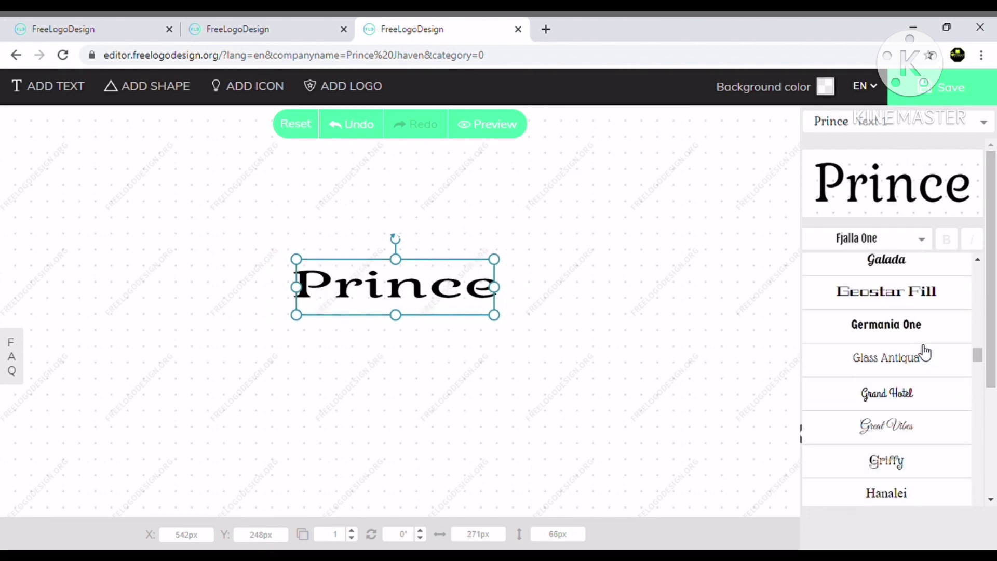
scroll(925, 352, "down", 3)
scroll(924, 351, "up", 7)
scroll(922, 347, "up", 10)
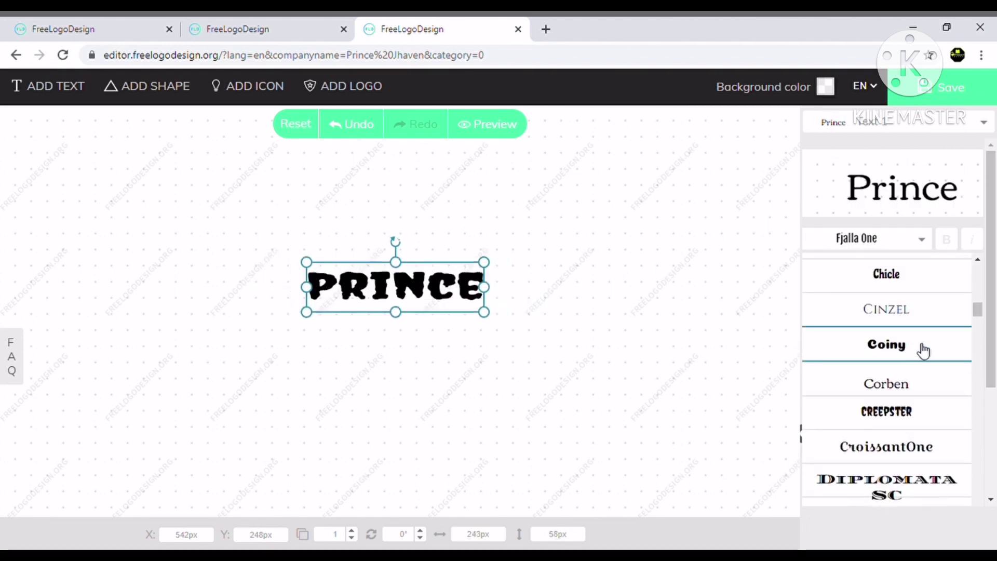
scroll(920, 356, "up", 5)
scroll(920, 357, "up", 3)
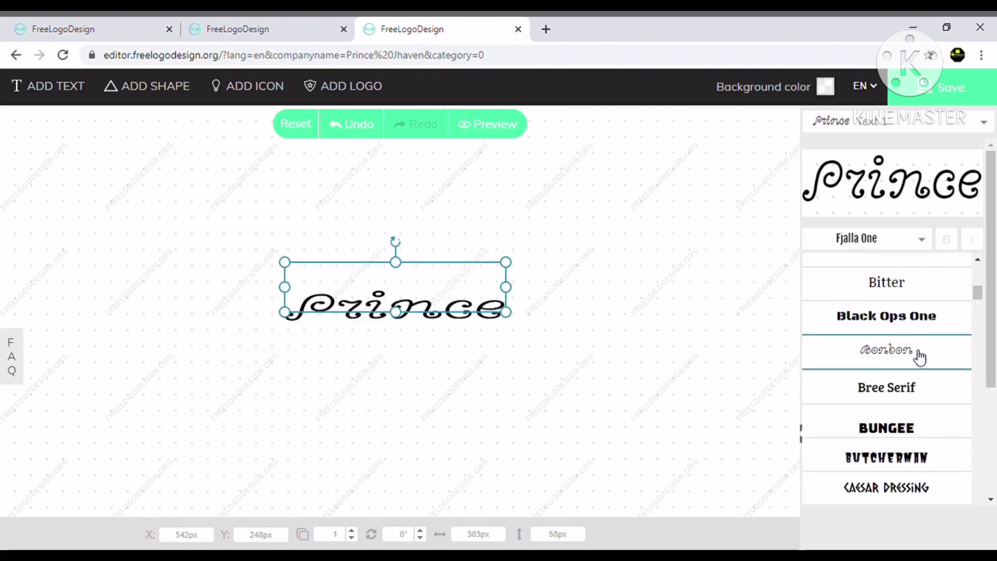
left_click(909, 396)
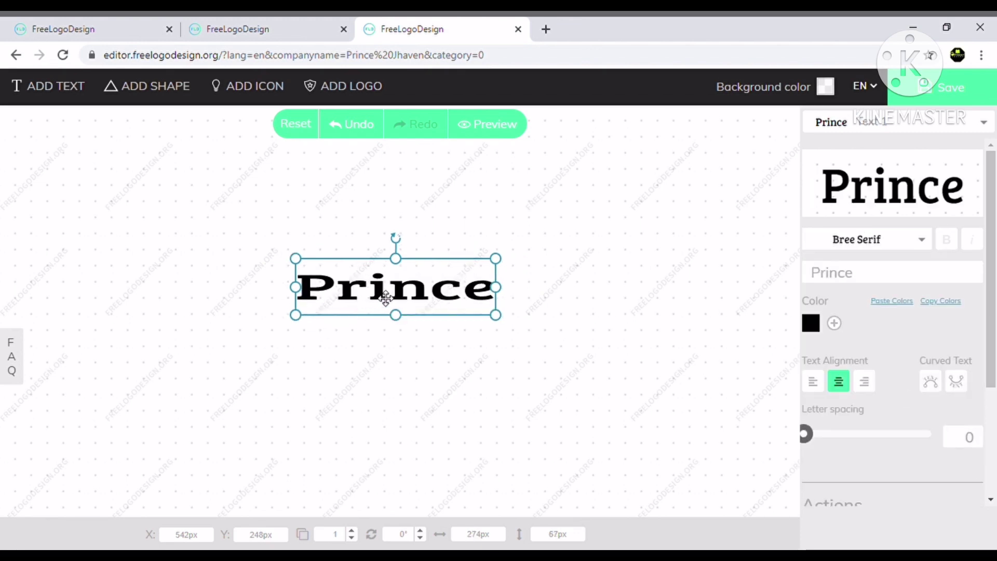
left_click_drag(393, 298, 425, 314)
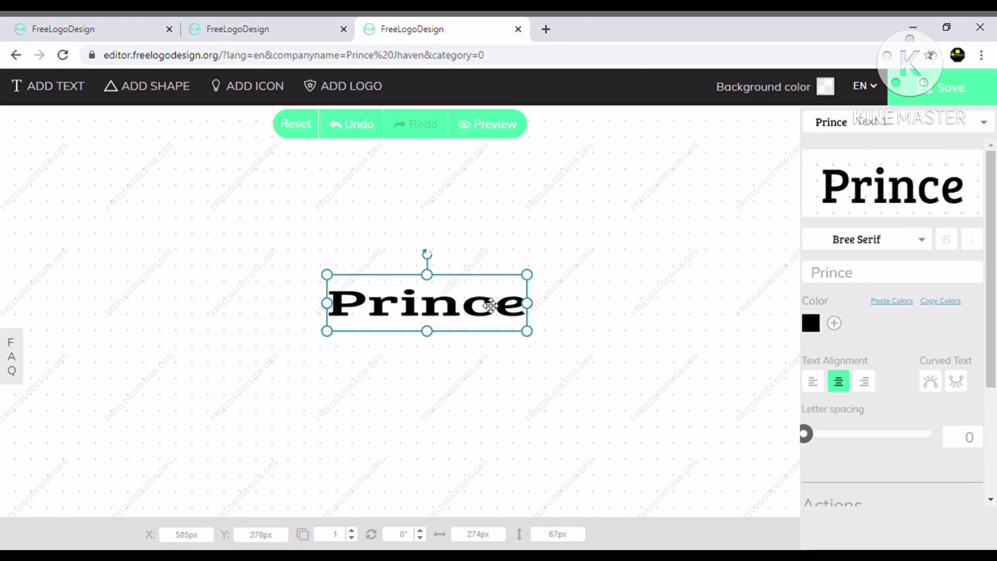
left_click(581, 294)
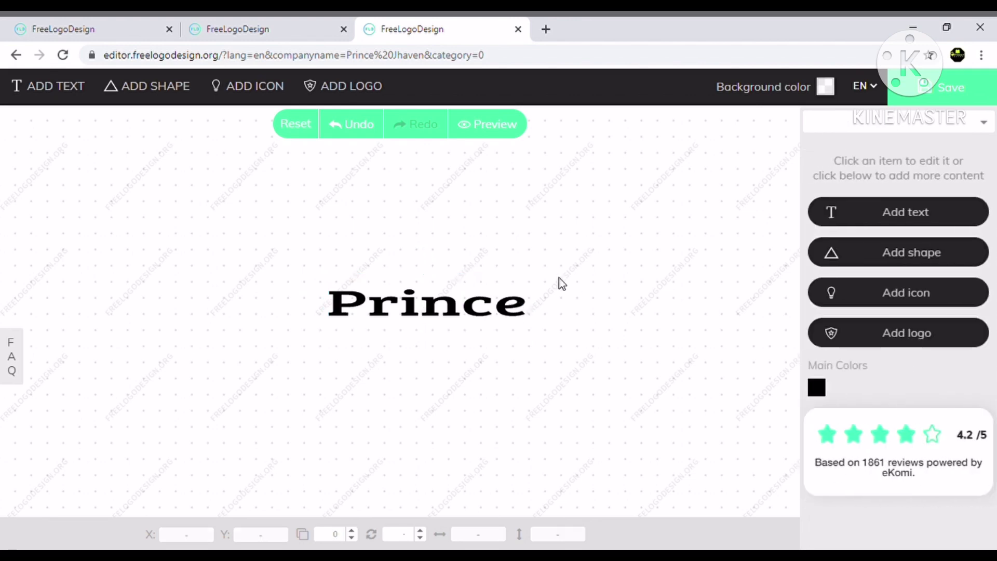
Add a second text line reading 'Jhaven' and place it below Prince.
left_click(62, 97)
left_click_drag(410, 306, 482, 215)
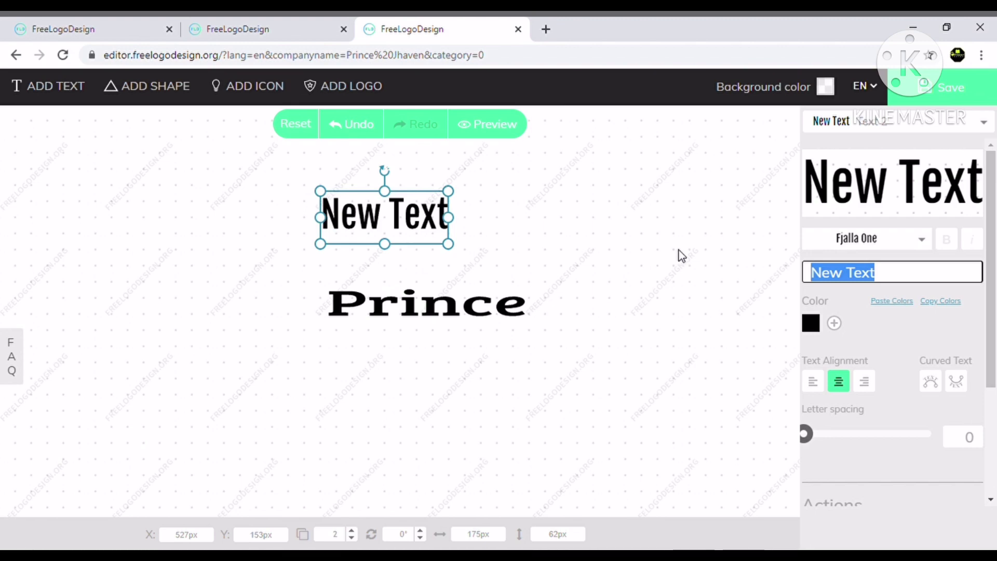
type("Jhave")
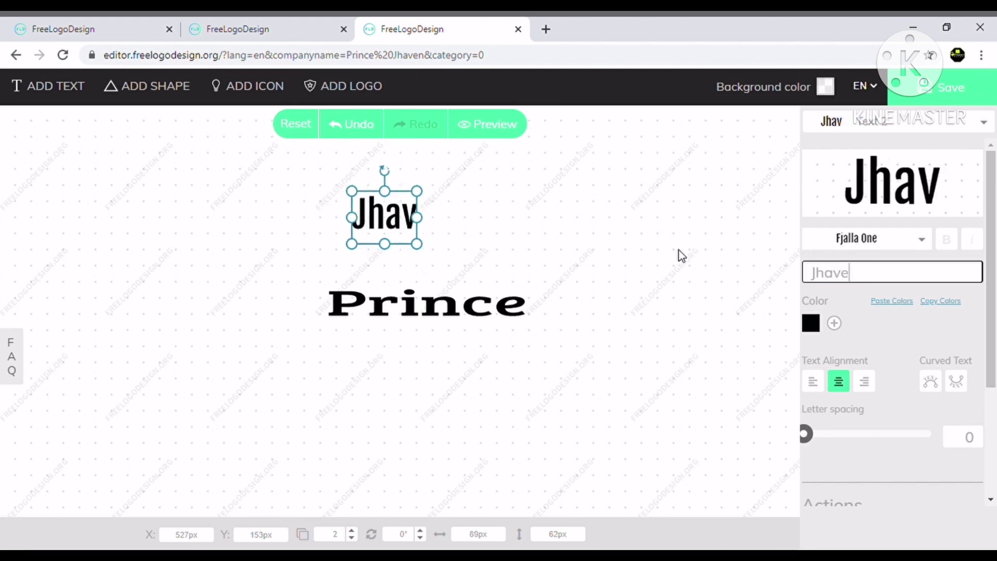
type("n")
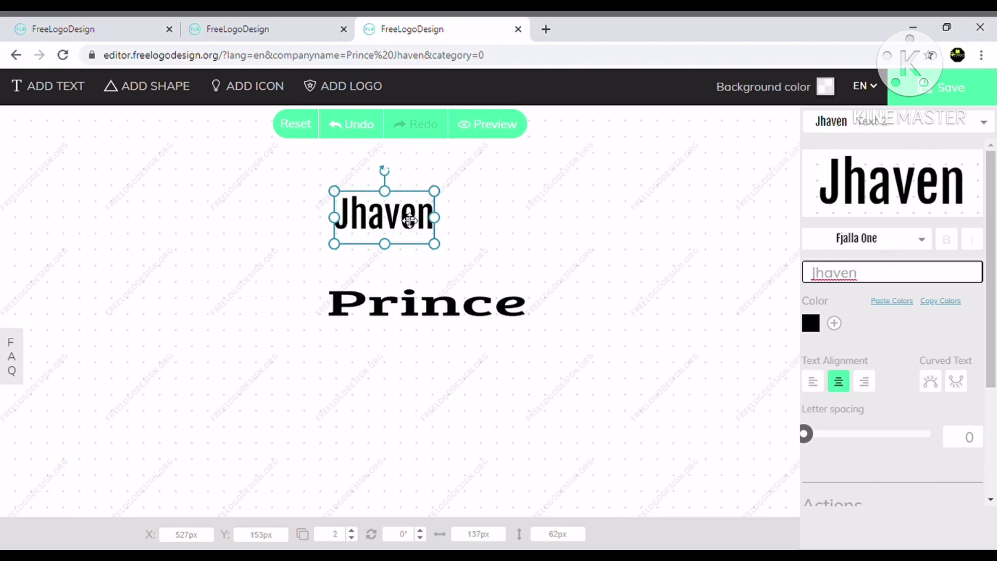
mouse_move(380, 215)
left_mouse_down()
mouse_move(375, 375)
mouse_move(314, 382)
left_mouse_up()
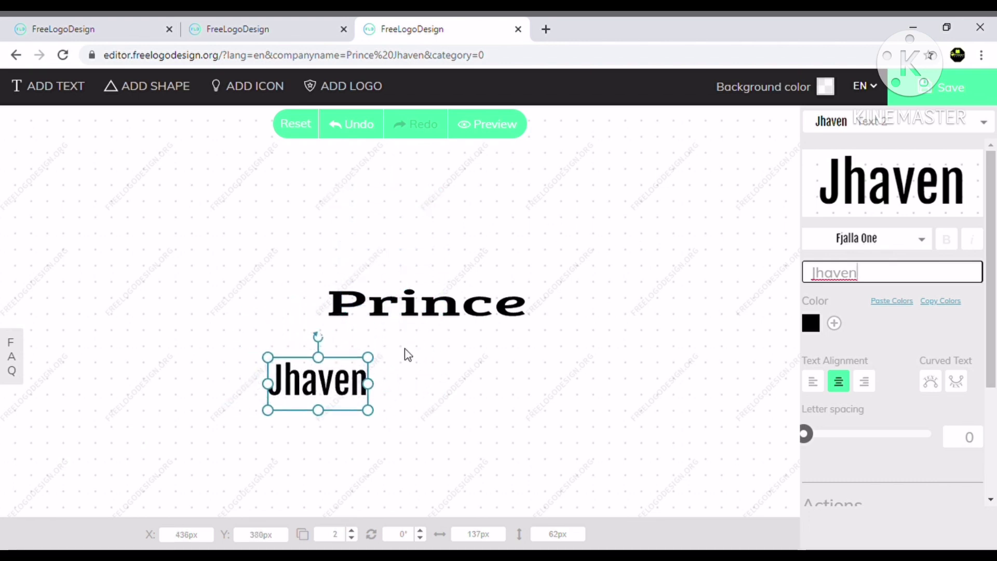
Change Jhaven to Fascinate Inline, readjust its width, and move it up beneath Prince.
left_click(922, 240)
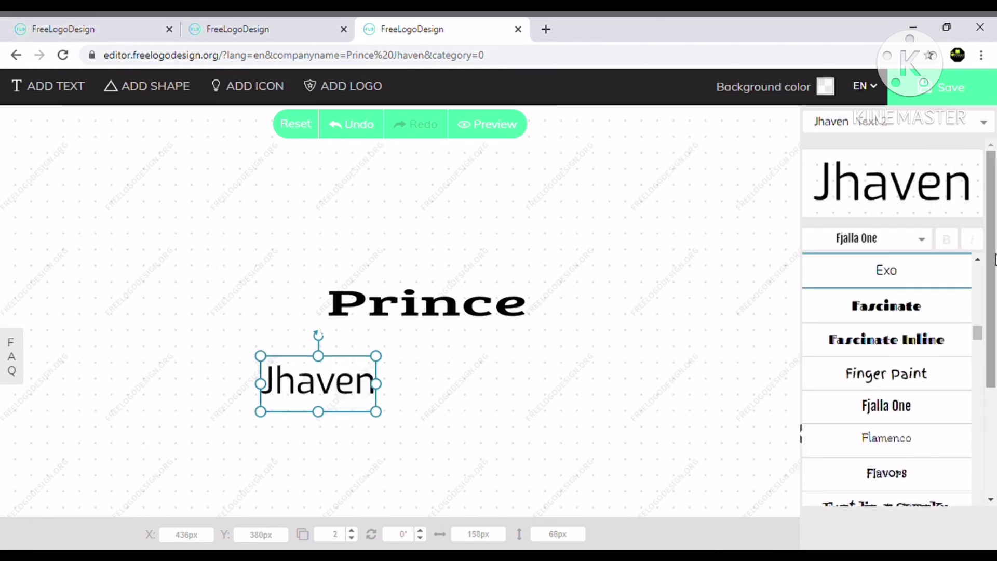
left_click(921, 336)
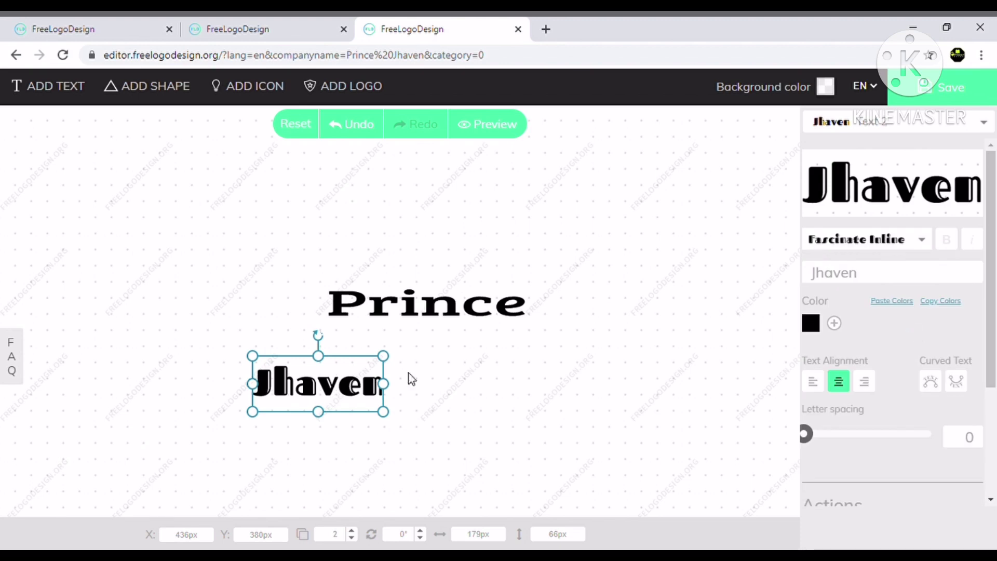
left_click_drag(394, 390, 563, 387)
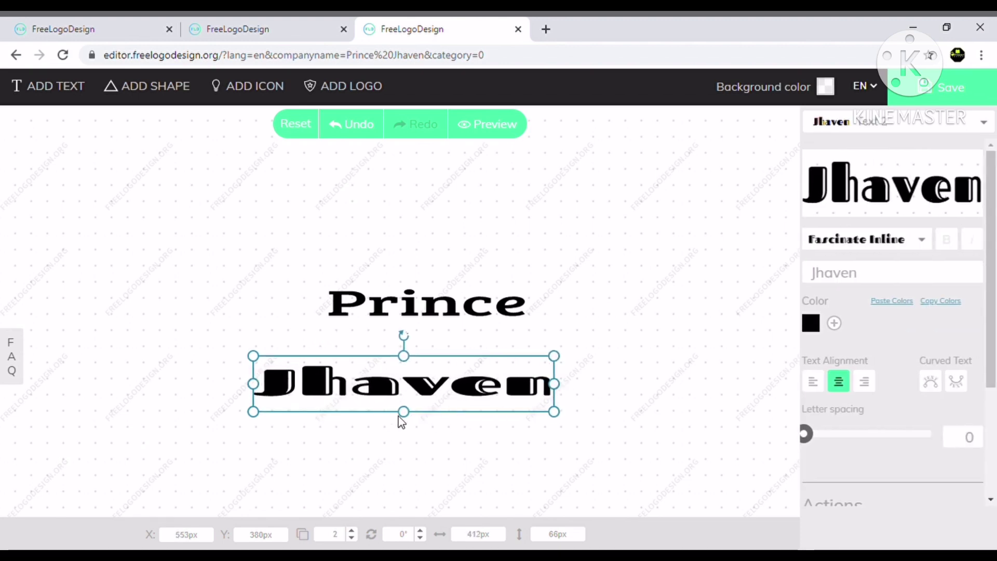
mouse_move(555, 384)
left_mouse_down()
mouse_move(563, 390)
mouse_move(422, 384)
left_mouse_up()
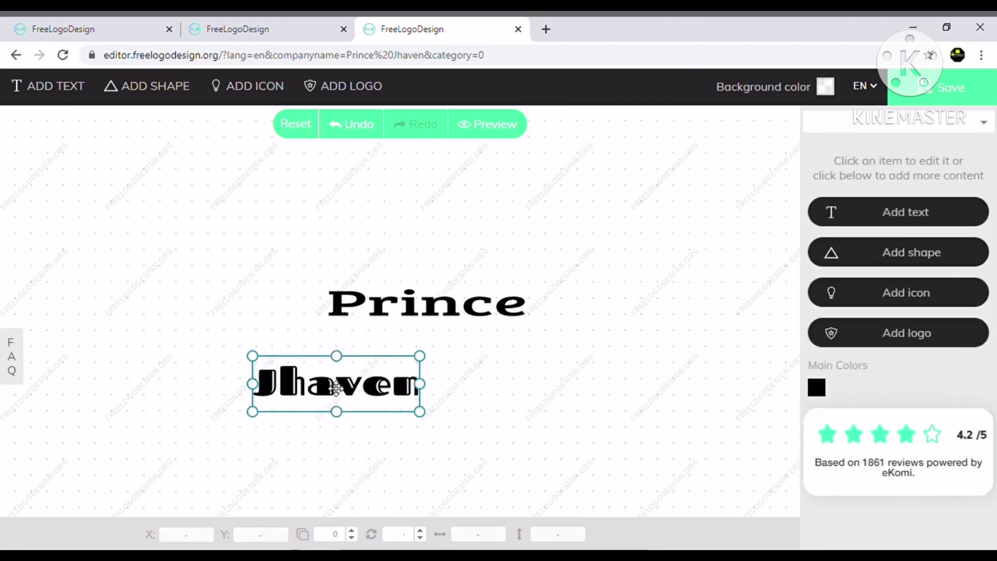
mouse_move(331, 388)
left_mouse_down()
mouse_move(413, 350)
mouse_move(408, 373)
left_mouse_up()
left_click(597, 375)
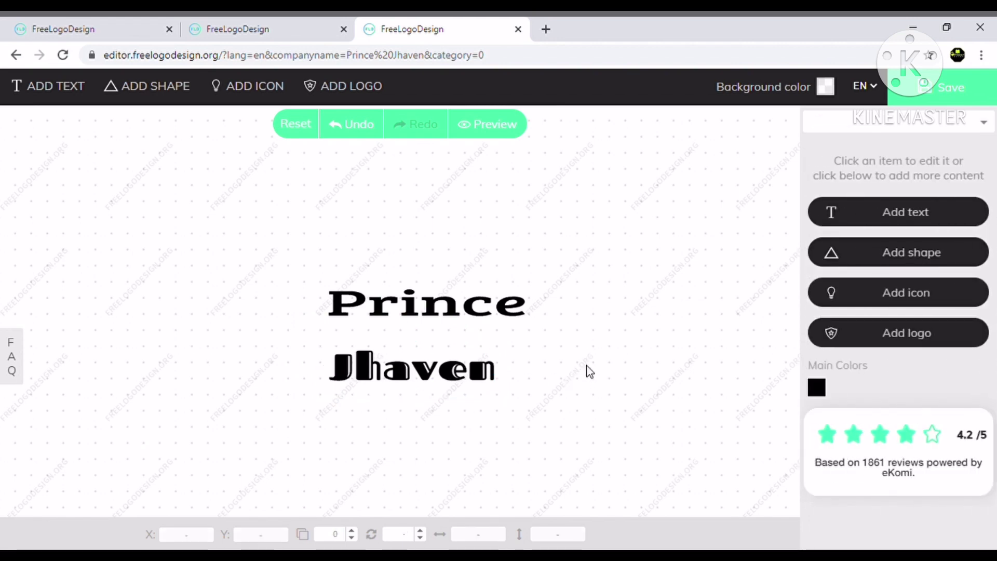
left_click(457, 381)
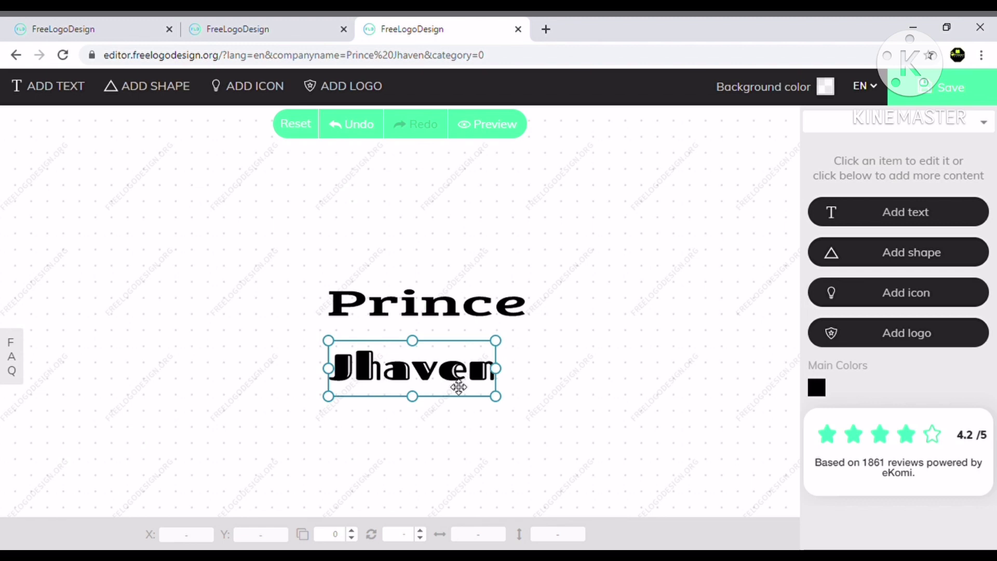
left_click(445, 323)
left_click(444, 310)
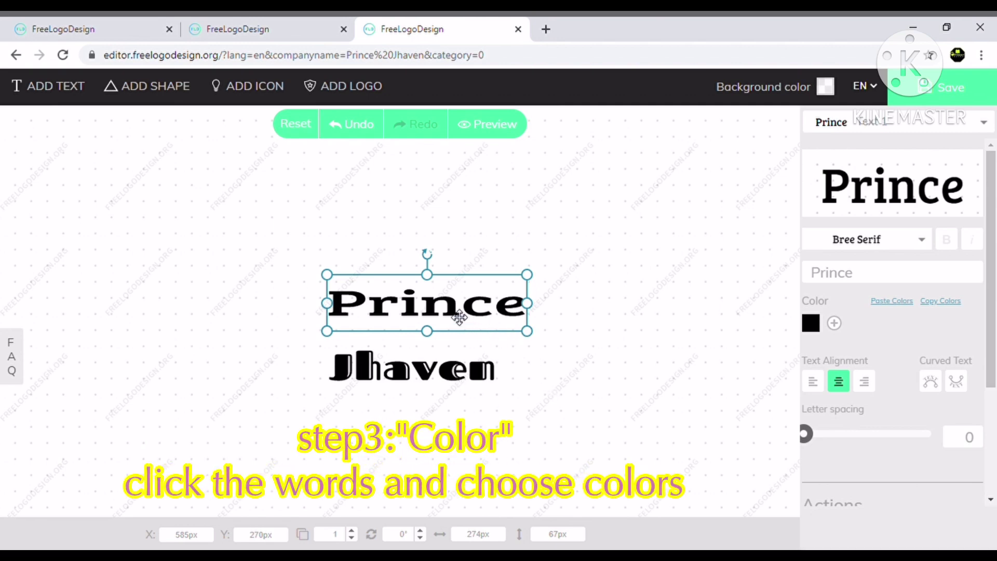
Raise Prince slightly and tuck Jhaven tightly underneath it.
left_click_drag(457, 316, 453, 296)
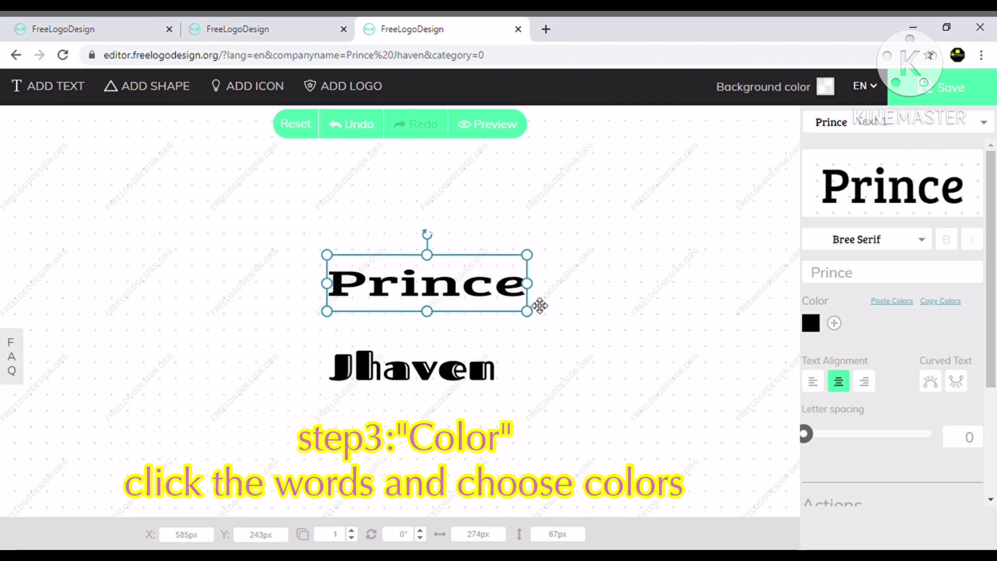
mouse_move(442, 374)
left_mouse_down()
mouse_move(431, 340)
mouse_move(417, 348)
mouse_move(410, 327)
left_mouse_up()
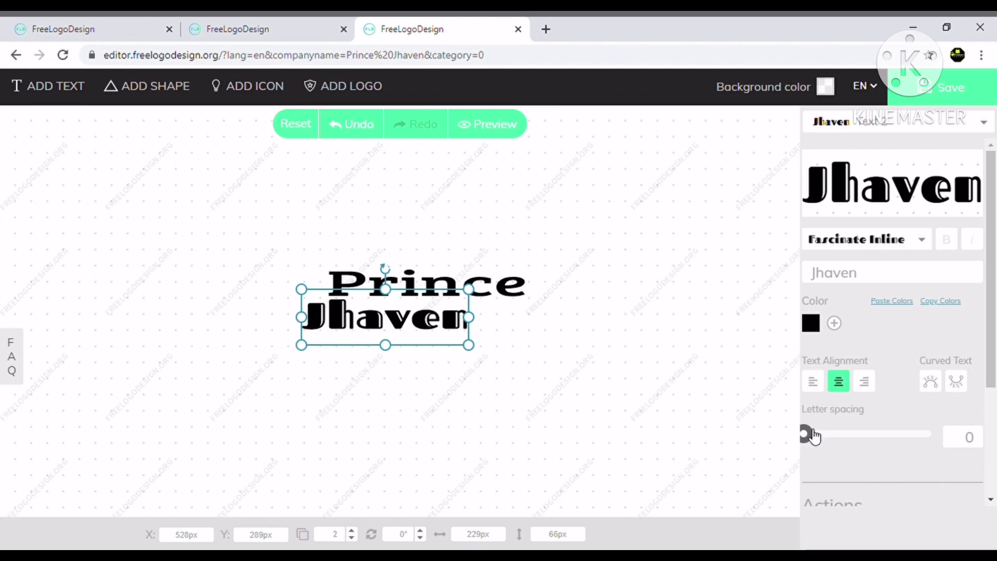
Give Jhaven letter spacing 48, centre it under Prince, and squash it to 50px tall.
mouse_move(814, 436)
left_mouse_down()
mouse_move(848, 436)
mouse_move(771, 432)
left_mouse_up()
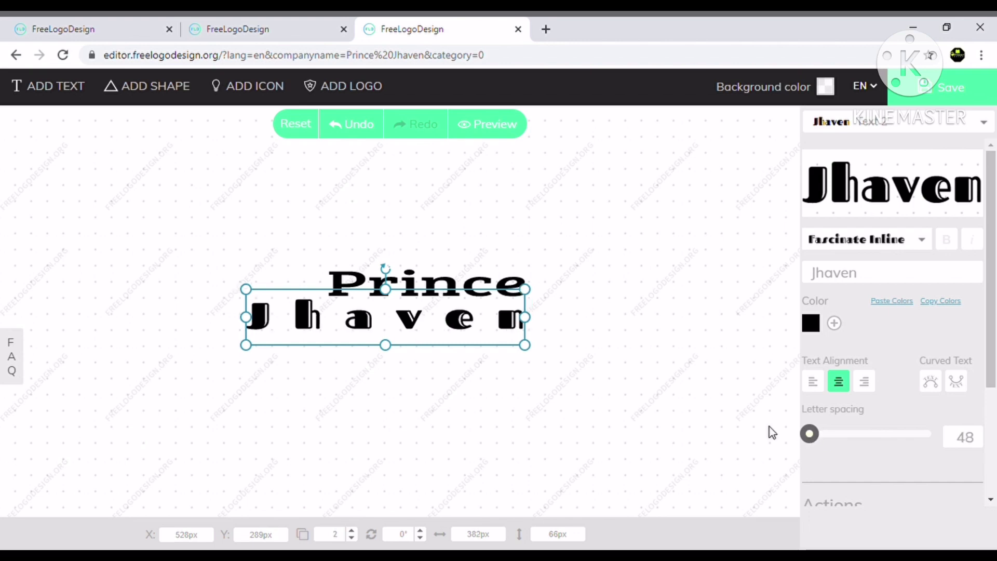
left_click_drag(442, 334, 472, 334)
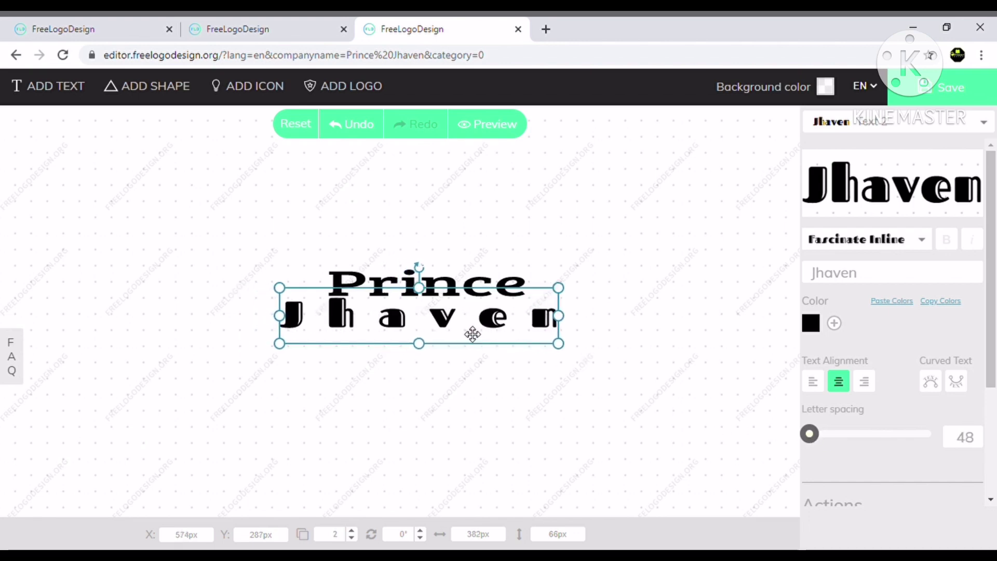
left_click(648, 420)
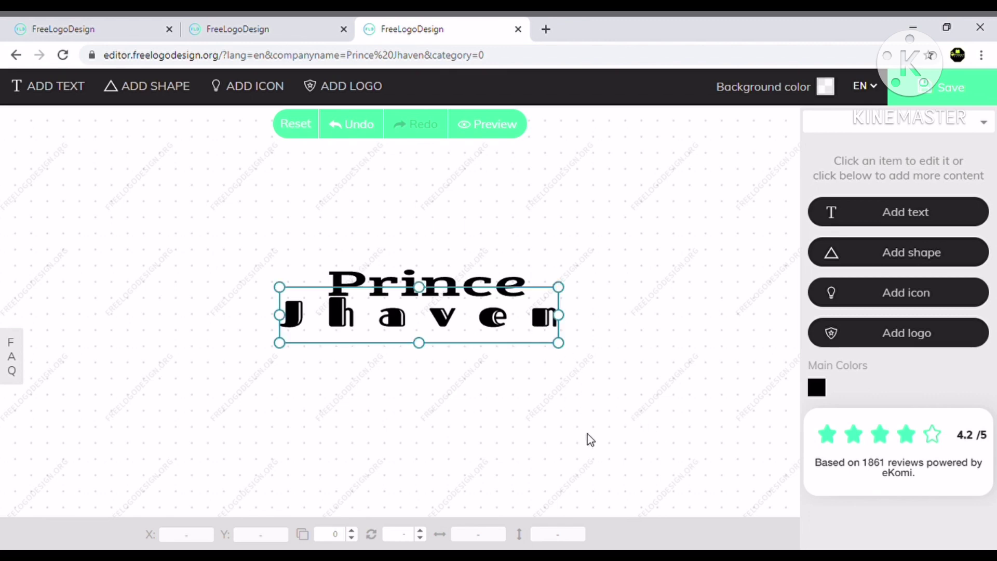
left_click_drag(495, 329, 497, 328)
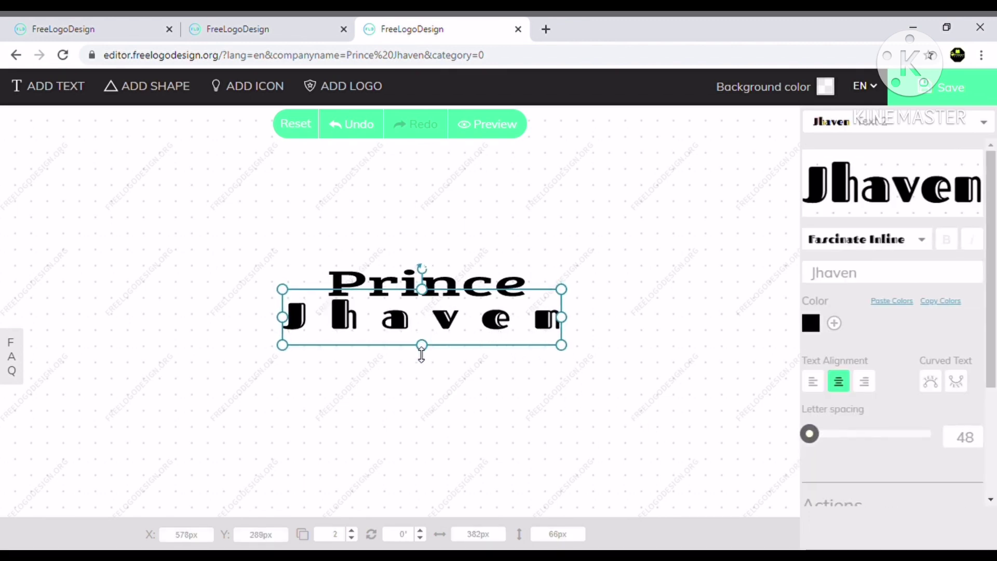
left_click_drag(423, 358, 426, 342)
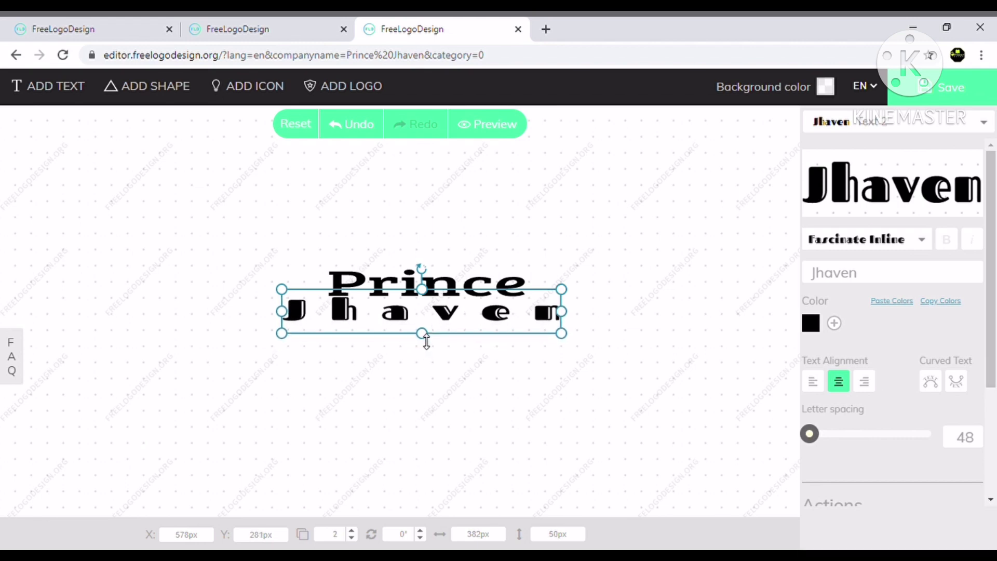
left_click(441, 372)
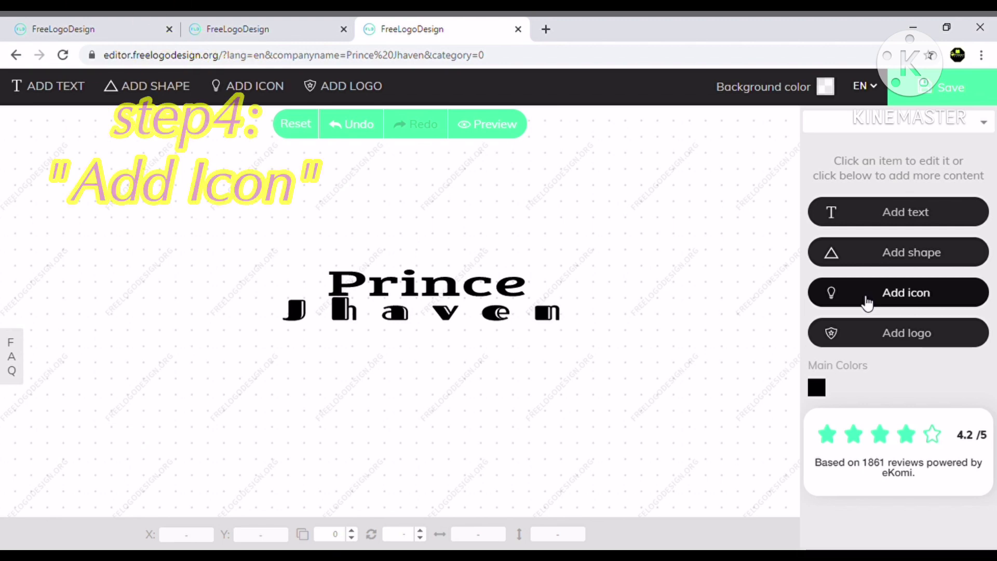
Search the icons for 'book' and add the black open-book icon to the logo.
left_click(866, 302)
type("book")
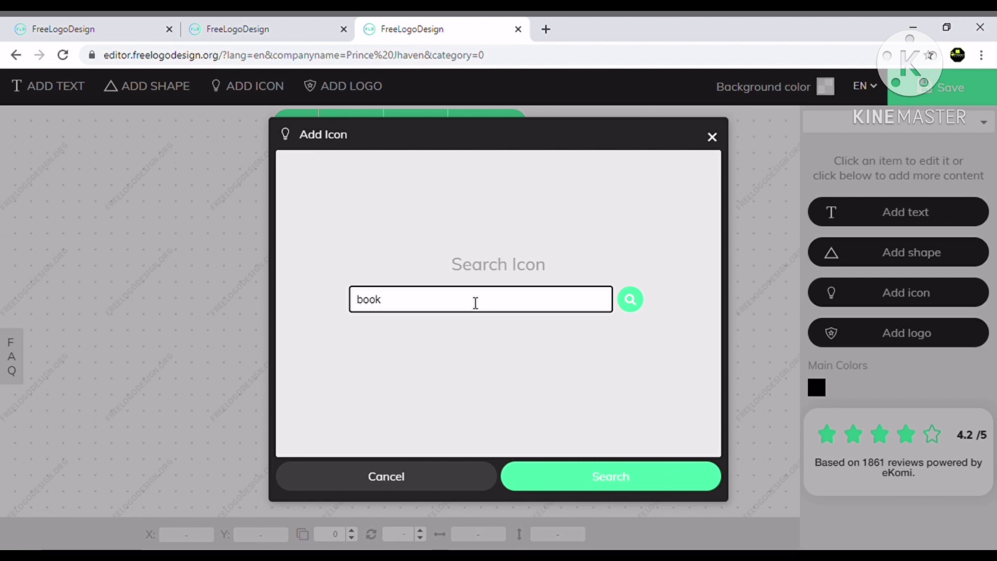
key("Return")
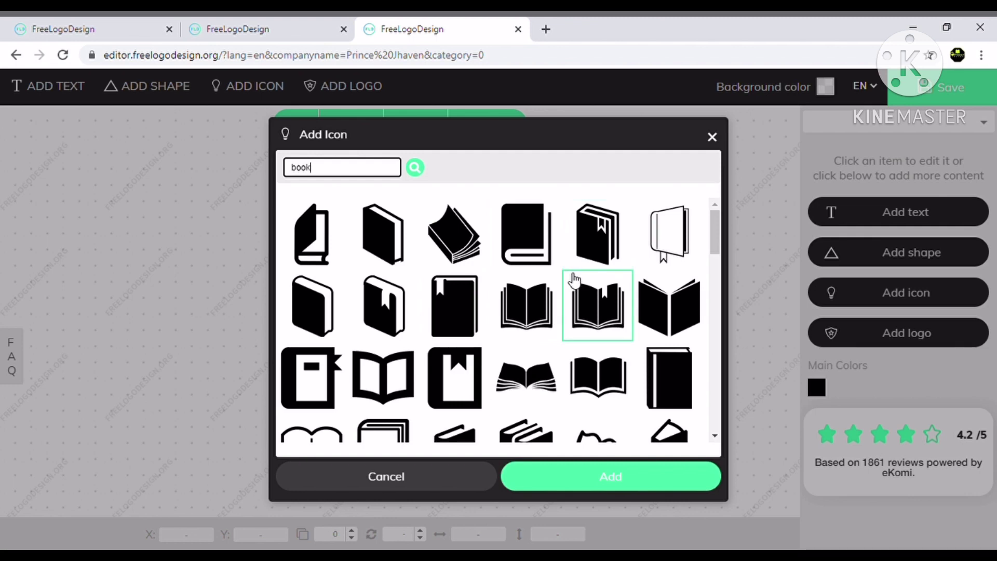
scroll(574, 281, "down", 1)
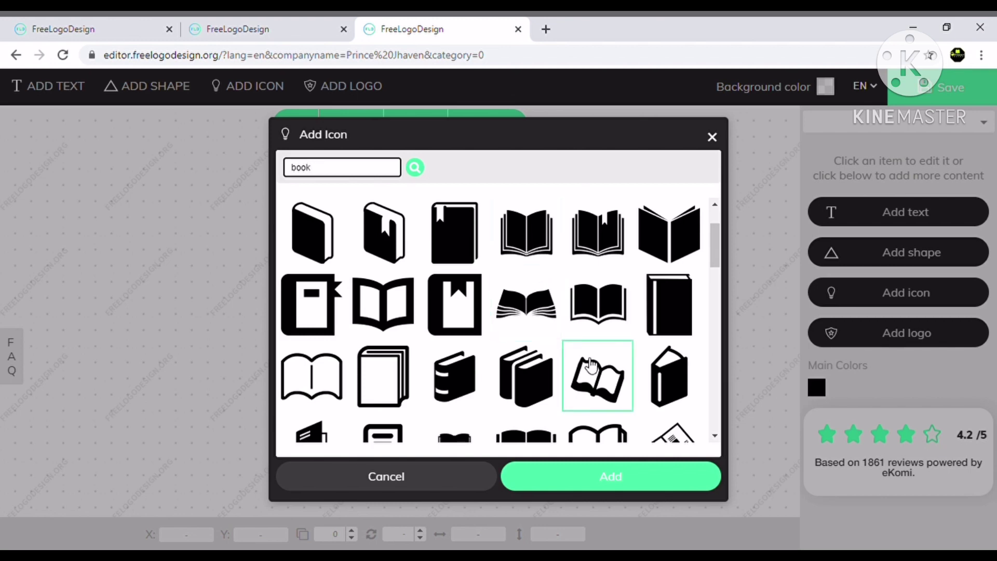
scroll(540, 311, "up", 1)
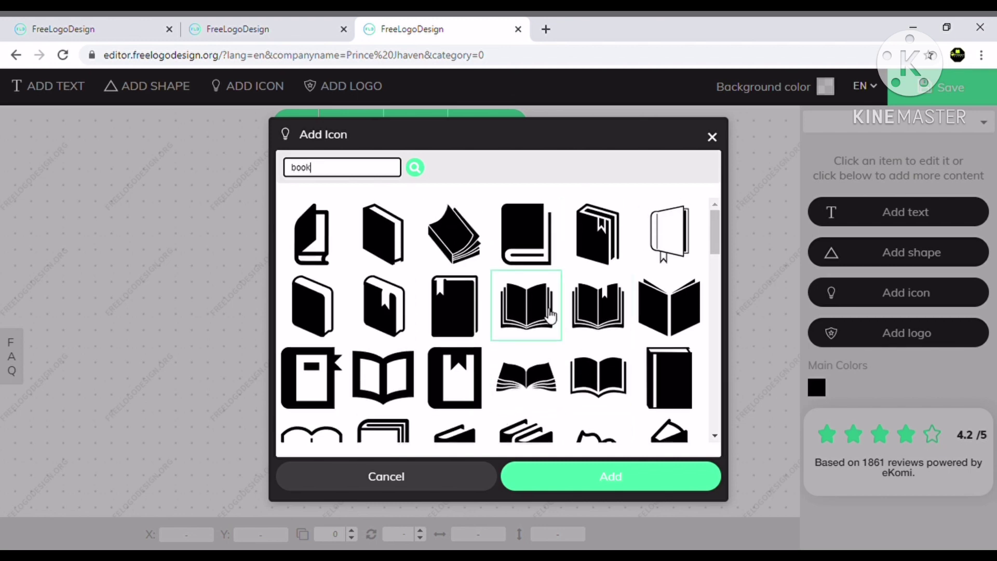
left_click(609, 481)
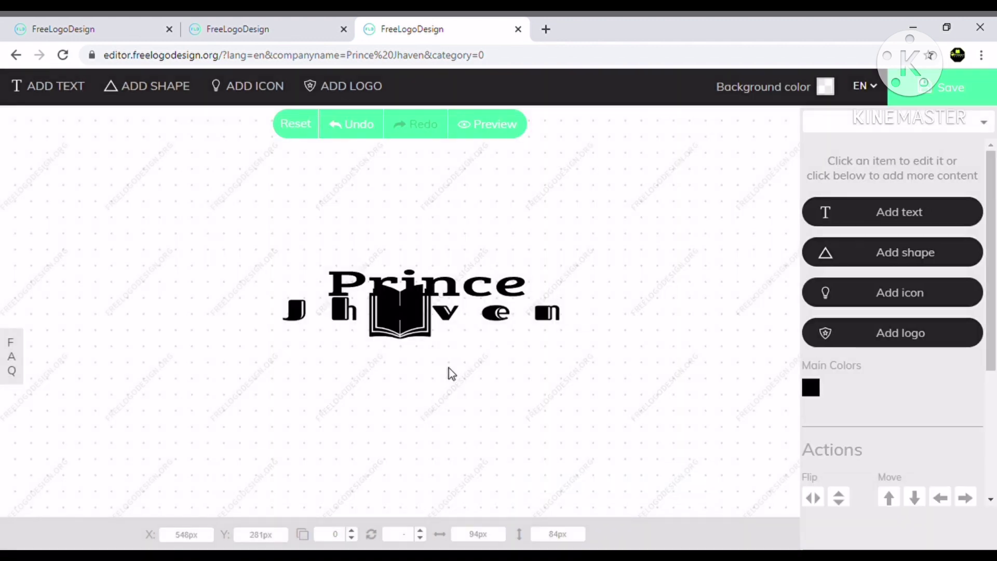
Move the book icon above Prince and enlarge it to about 128 by 114 px.
mouse_move(405, 317)
left_mouse_down()
mouse_move(398, 243)
mouse_move(414, 245)
left_mouse_up()
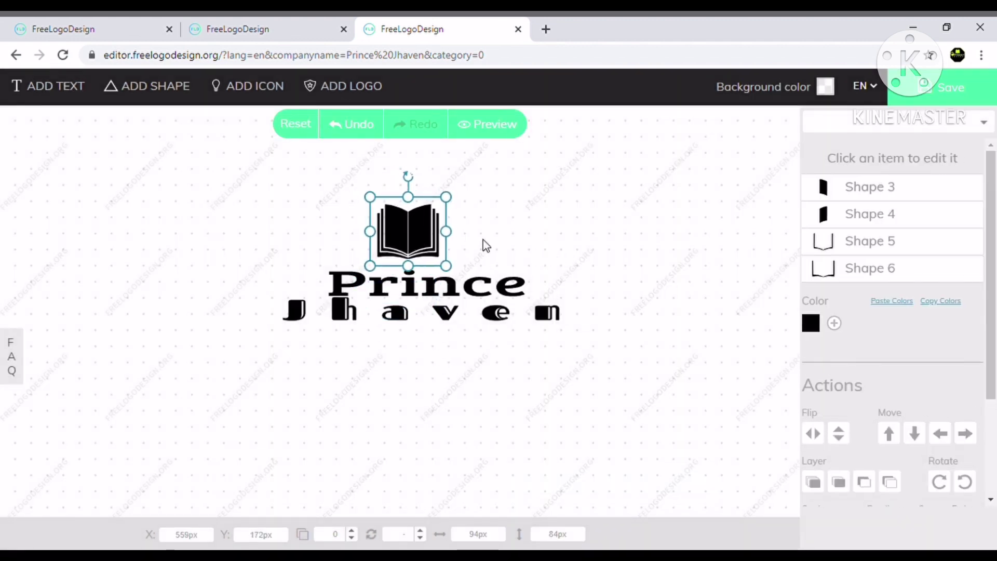
mouse_move(369, 197)
left_mouse_down()
mouse_move(341, 170)
mouse_move(434, 232)
mouse_move(443, 228)
left_mouse_up()
left_click(537, 235)
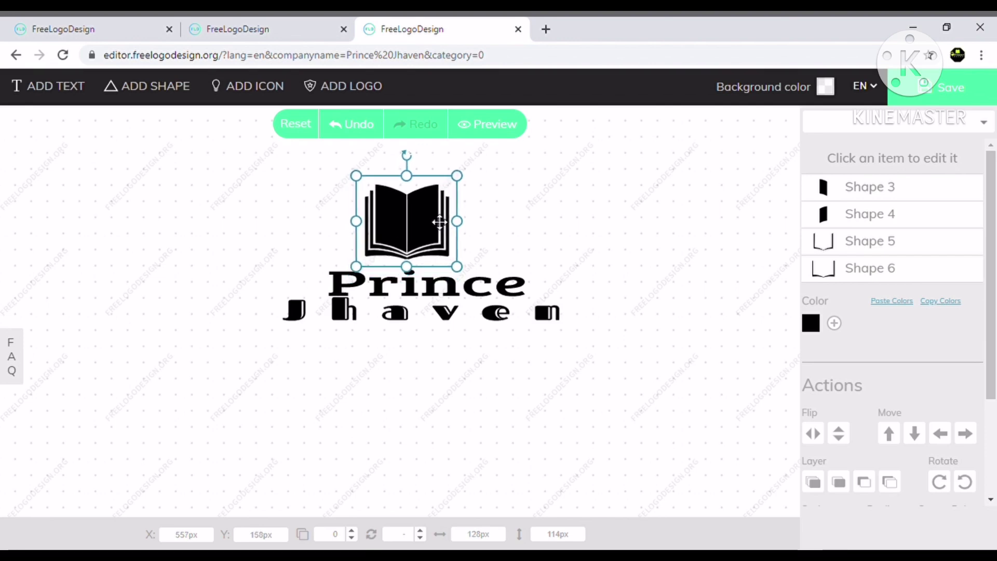
left_click(546, 244)
left_click(461, 252)
left_click(632, 369)
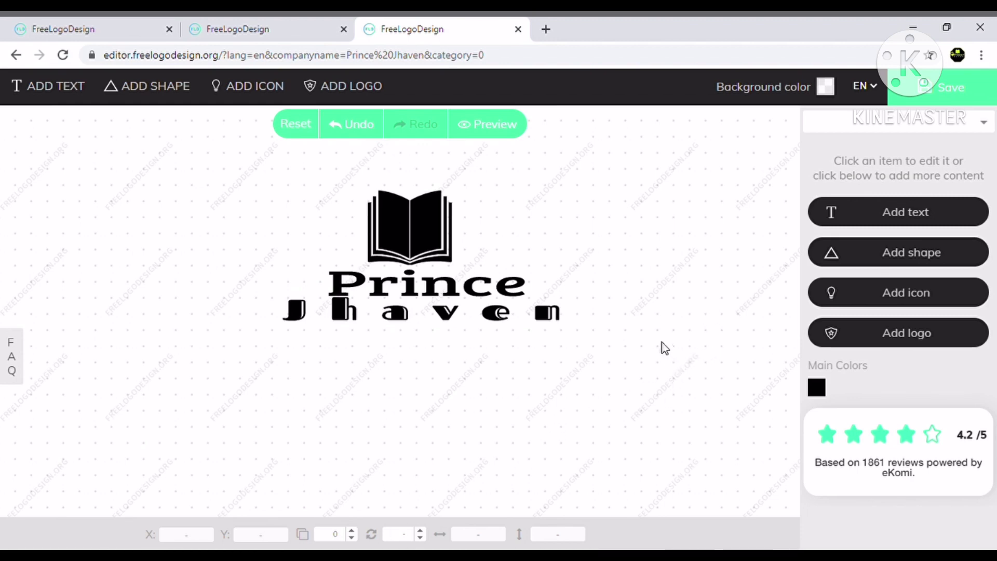
Search the icon library for leaf icons and add the leaf-with-water-drop icon.
left_click(880, 293)
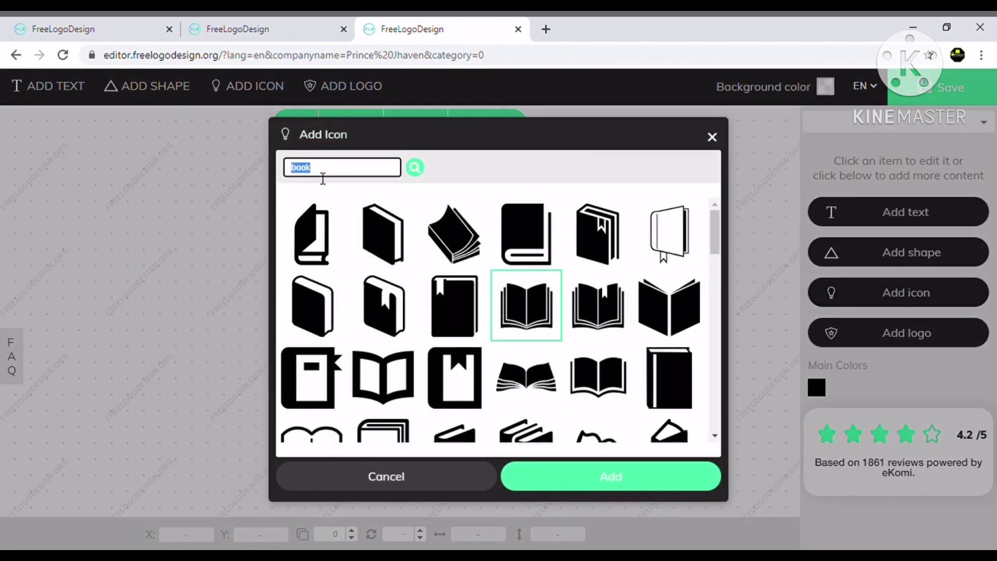
type("lea")
type("f")
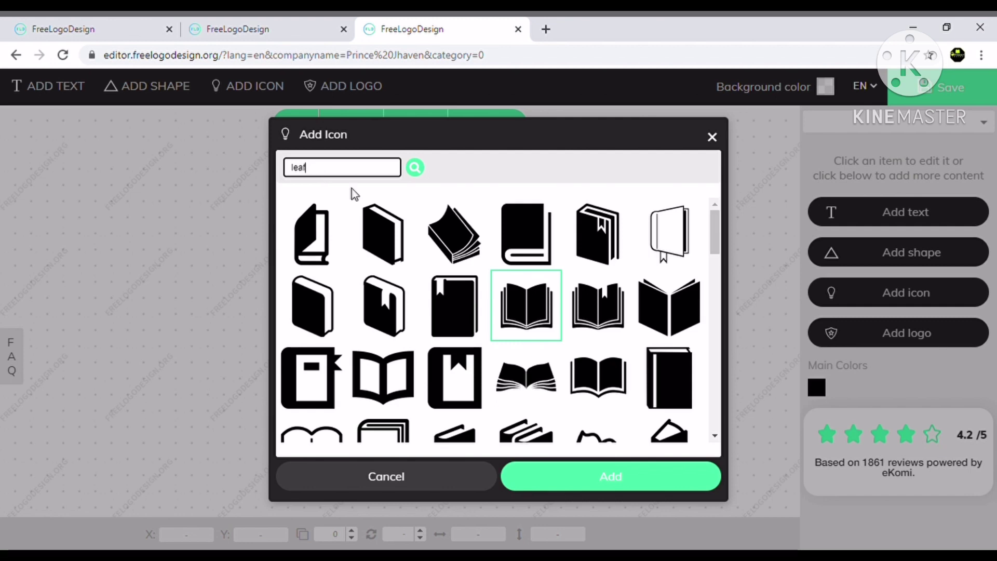
key("Return")
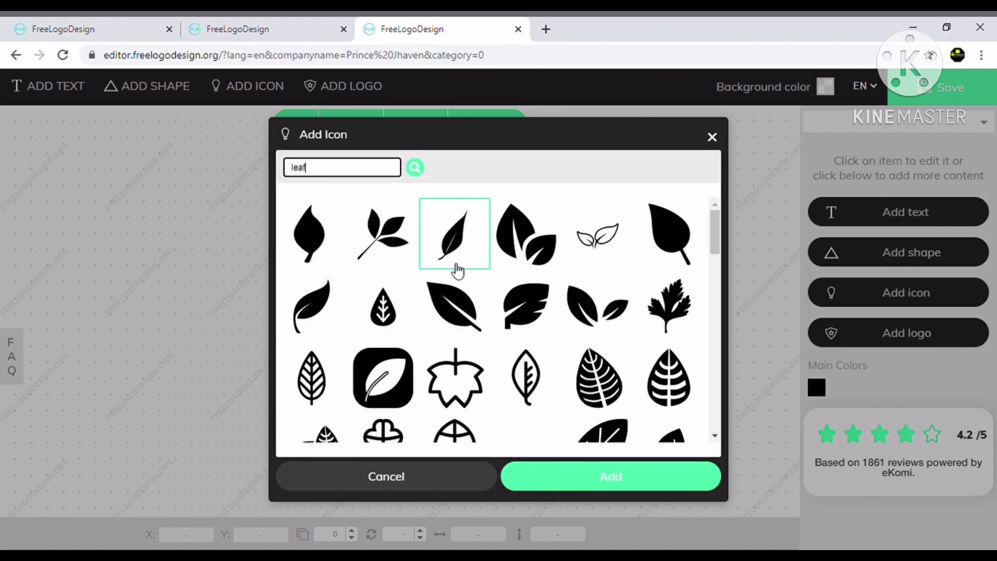
scroll(478, 281, "down", 1)
scroll(485, 278, "up", 1)
scroll(486, 277, "down", 2)
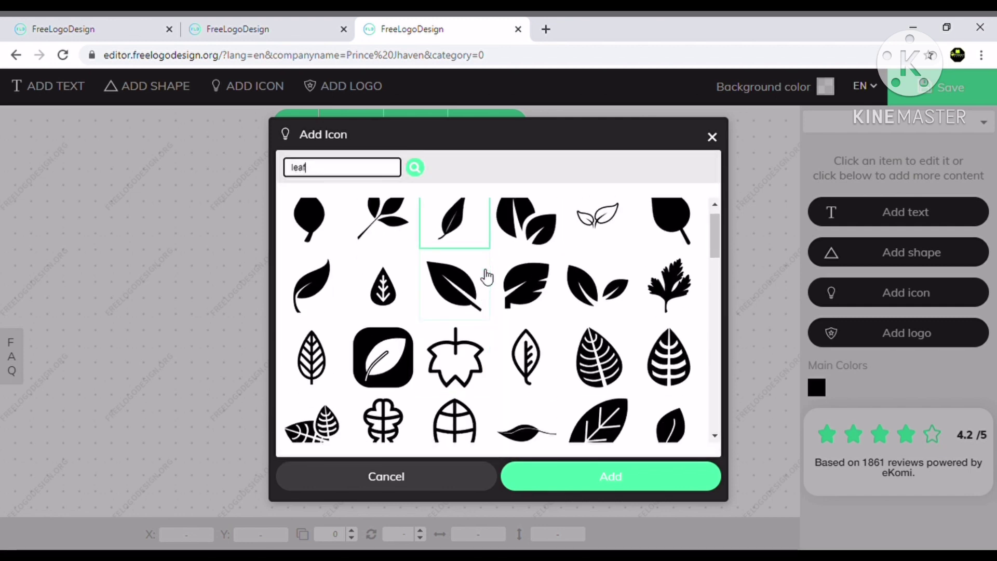
scroll(486, 276, "down", 2)
scroll(486, 276, "down", 2)
scroll(486, 275, "down", 1)
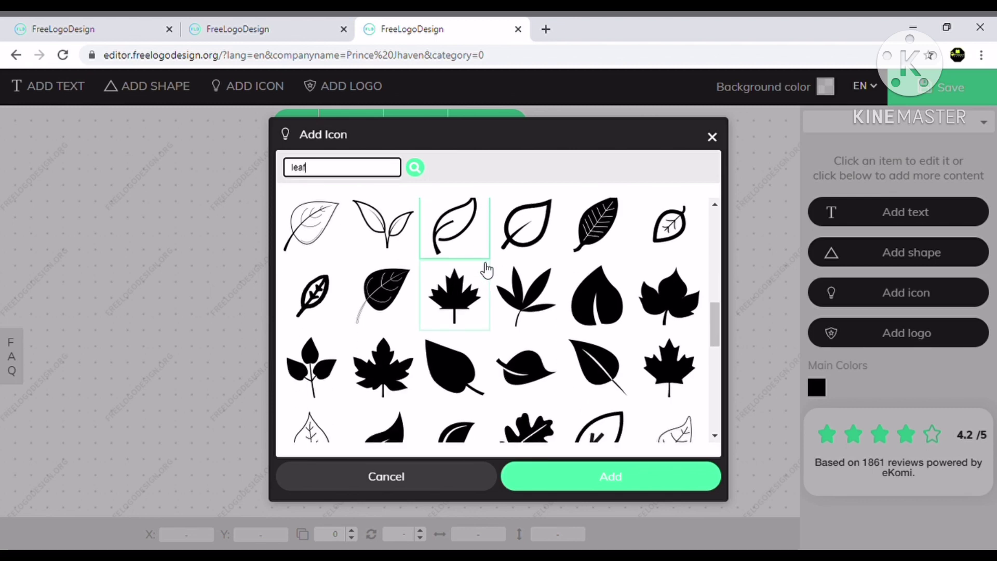
scroll(488, 276, "down", 1)
scroll(489, 276, "down", 1)
scroll(492, 275, "down", 2)
scroll(491, 274, "down", 2)
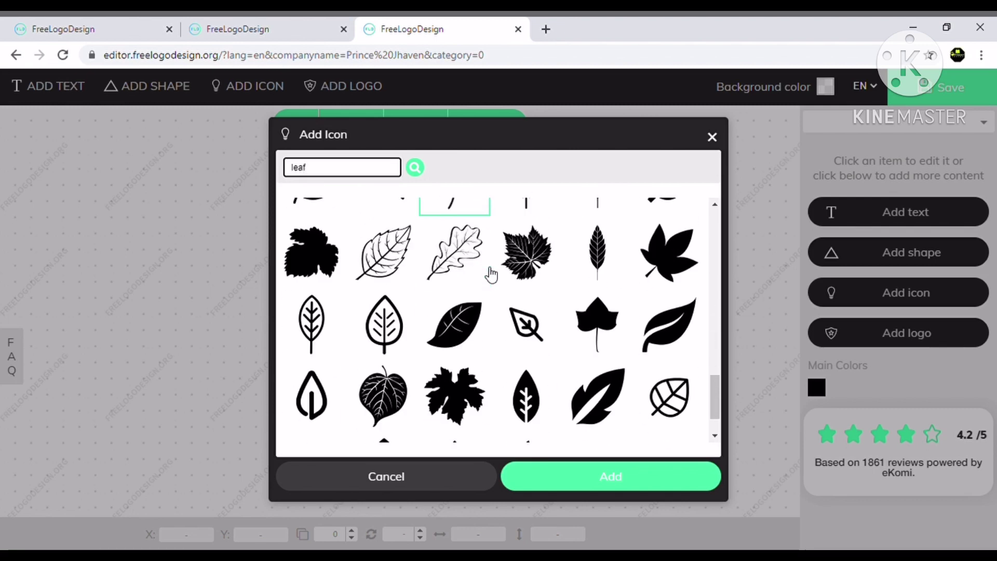
scroll(492, 273, "down", 1)
scroll(535, 307, "down", 1)
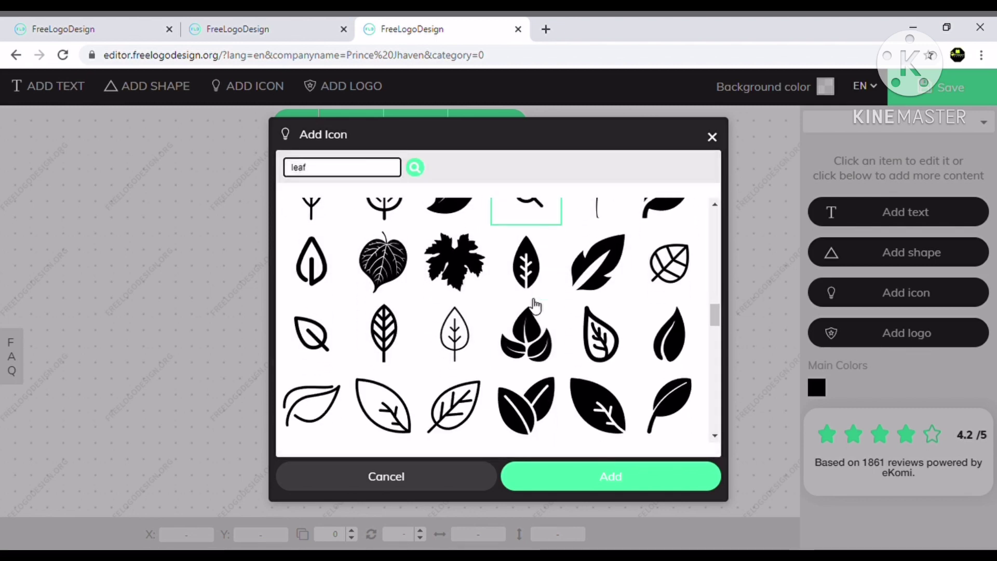
scroll(534, 306, "down", 1)
scroll(535, 307, "down", 3)
scroll(534, 307, "down", 1)
scroll(534, 306, "down", 2)
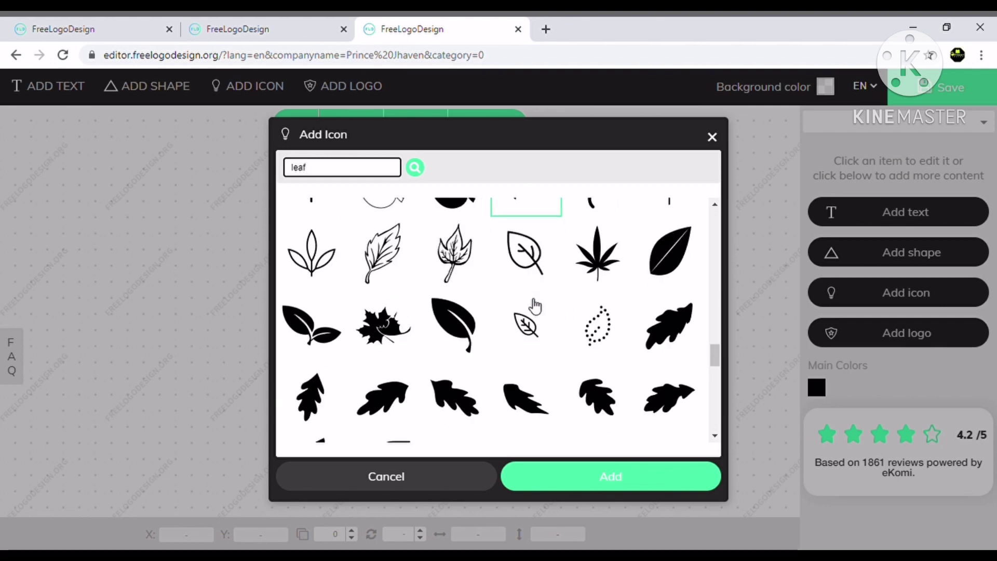
scroll(535, 307, "down", 2)
scroll(535, 303, "down", 1)
scroll(535, 301, "down", 2)
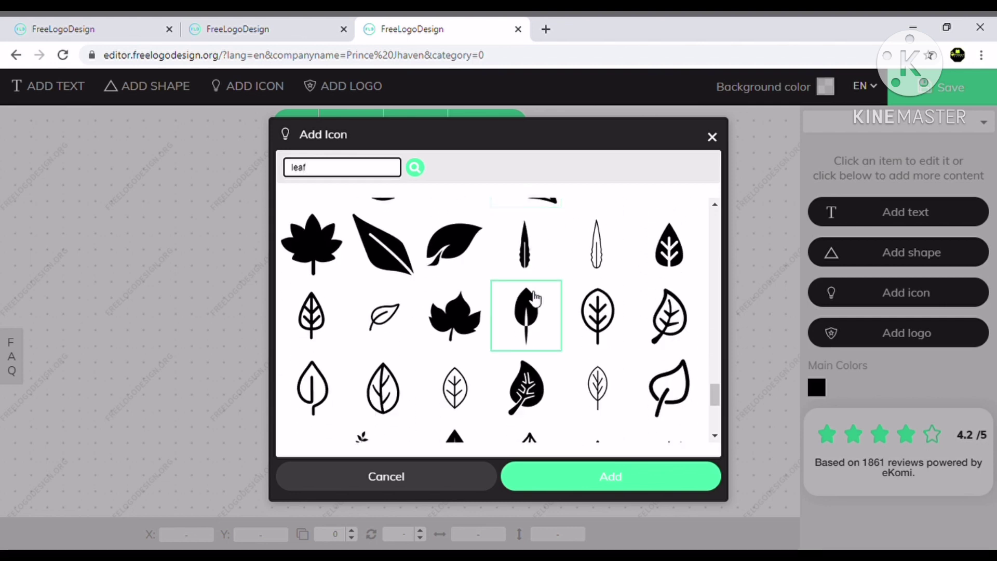
scroll(535, 301, "down", 2)
scroll(530, 296, "down", 1)
scroll(530, 291, "down", 1)
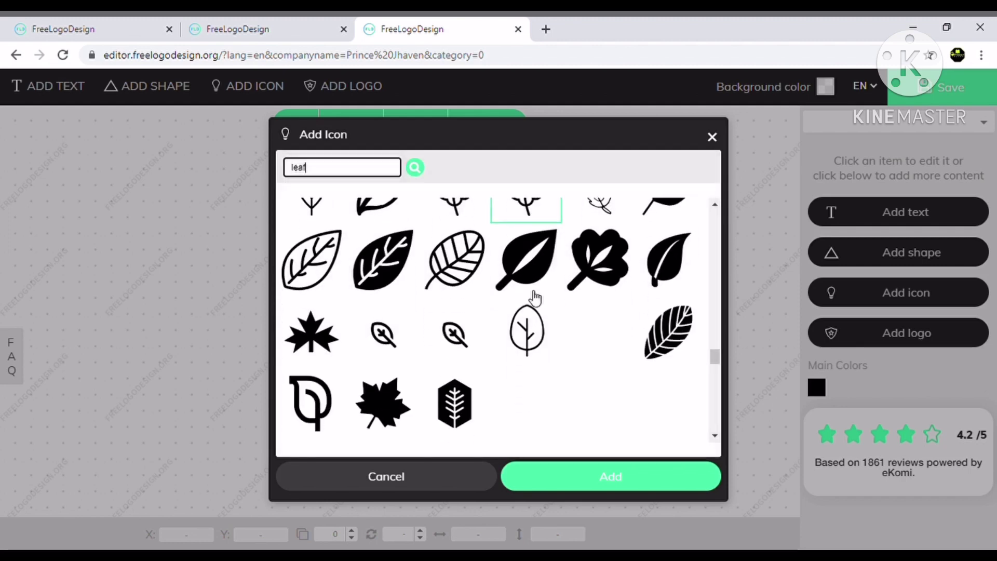
scroll(532, 296, "down", 2)
scroll(534, 297, "down", 2)
scroll(535, 299, "down", 2)
scroll(534, 299, "up", 2)
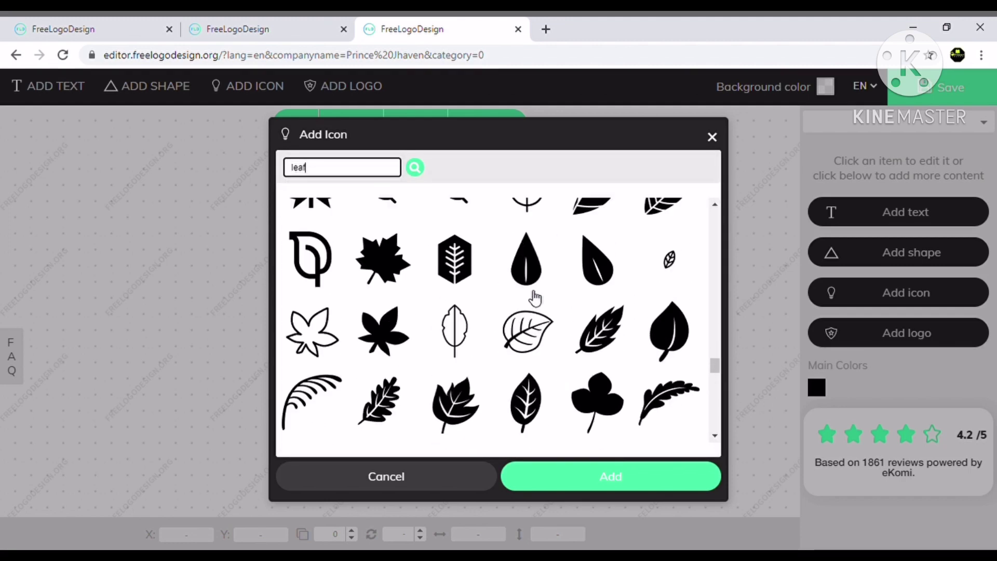
scroll(537, 296, "up", 1)
scroll(540, 296, "up", 2)
scroll(544, 296, "up", 2)
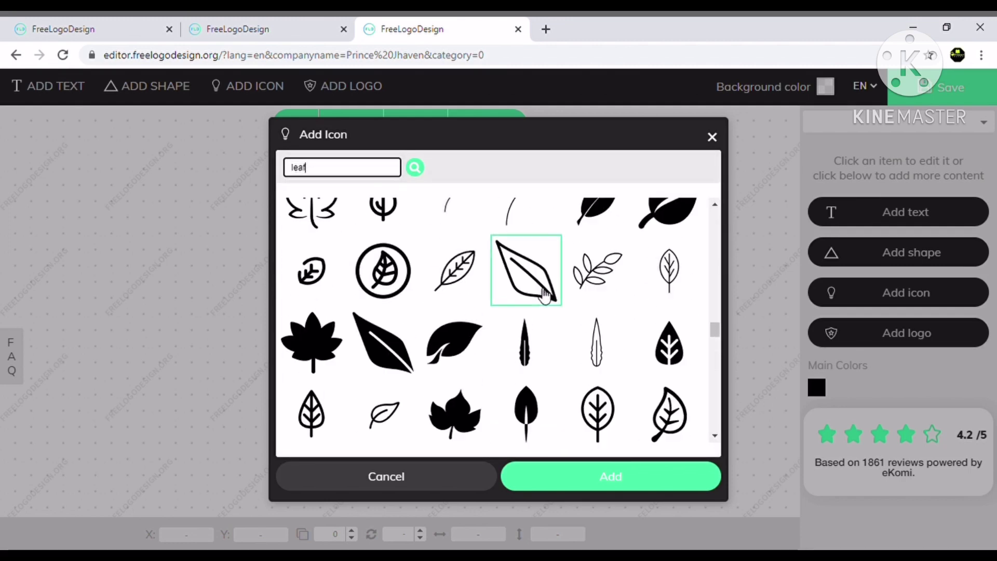
scroll(544, 296, "up", 2)
scroll(544, 296, "up", 2)
scroll(544, 296, "up", 1)
scroll(544, 295, "up", 2)
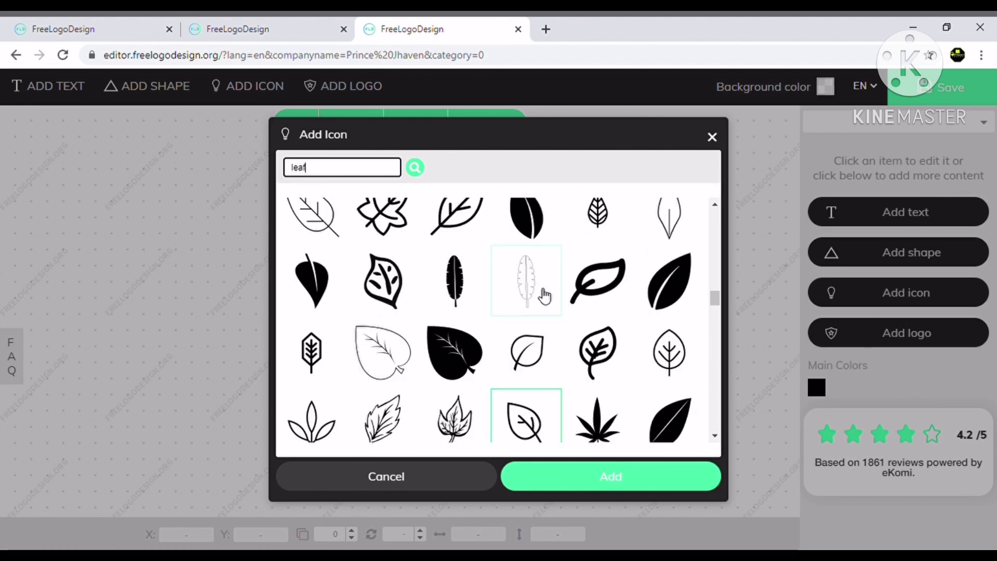
scroll(544, 296, "up", 2)
scroll(544, 296, "up", 2)
scroll(544, 296, "up", 1)
scroll(544, 296, "up", 2)
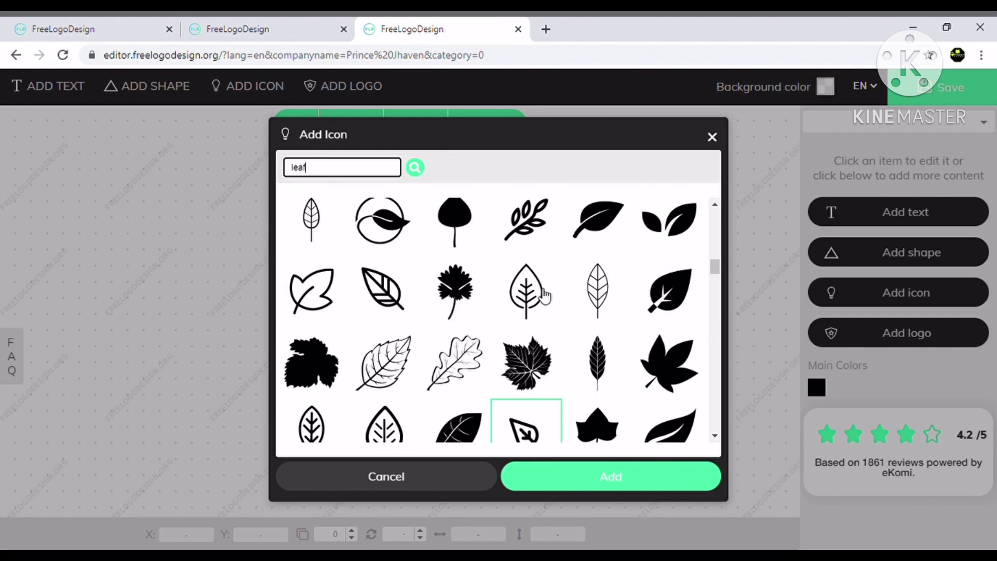
scroll(544, 296, "up", 2)
scroll(544, 296, "up", 2)
scroll(544, 296, "up", 2)
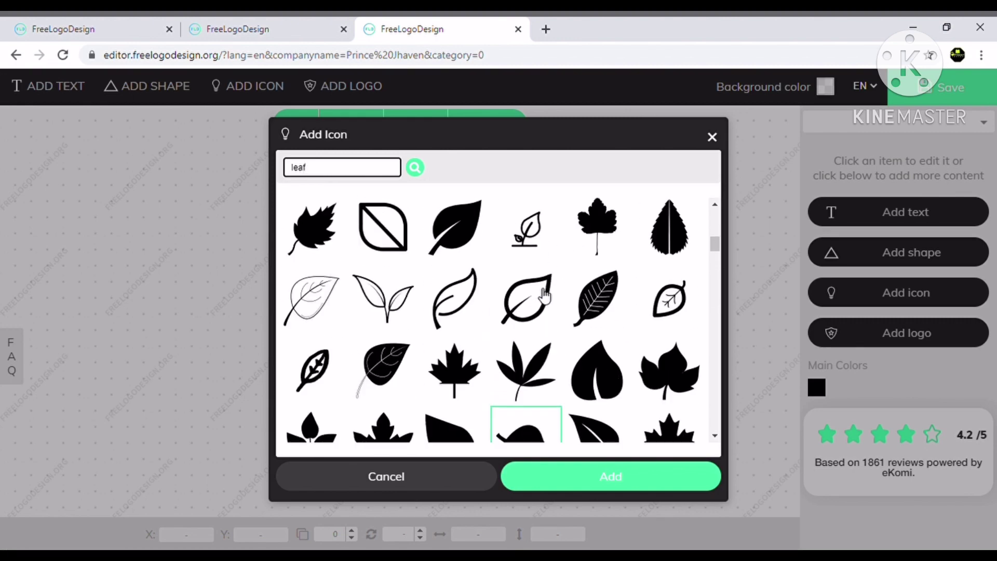
scroll(544, 295, "up", 2)
scroll(544, 296, "up", 1)
scroll(544, 296, "up", 2)
scroll(544, 296, "up", 2)
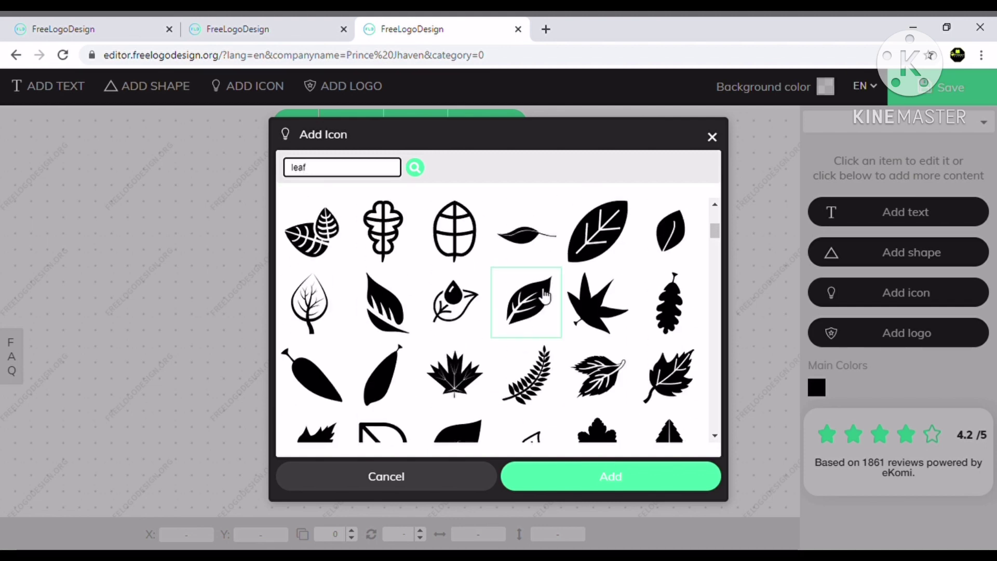
scroll(544, 295, "up", 2)
scroll(544, 296, "up", 2)
scroll(544, 296, "down", 3)
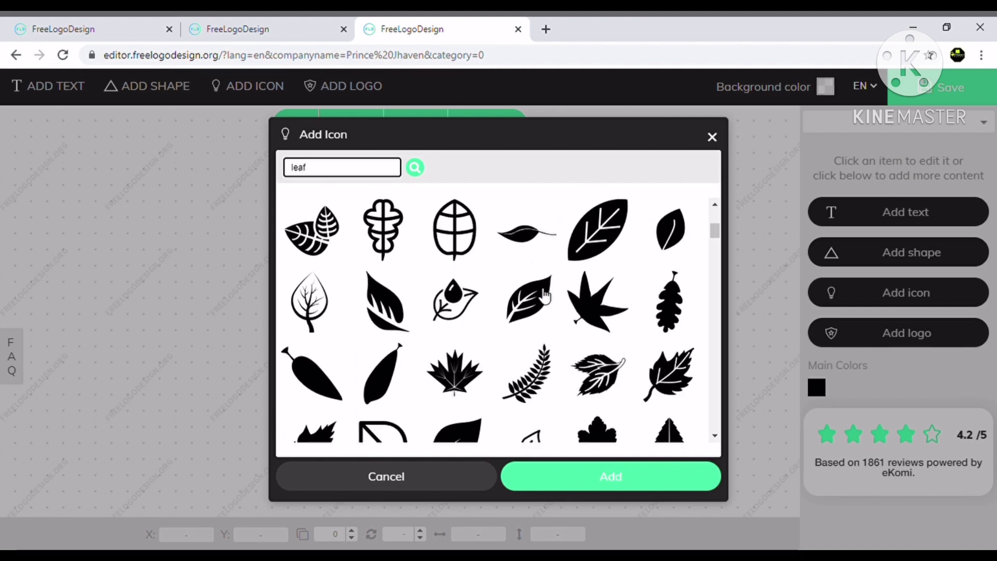
left_click(454, 298)
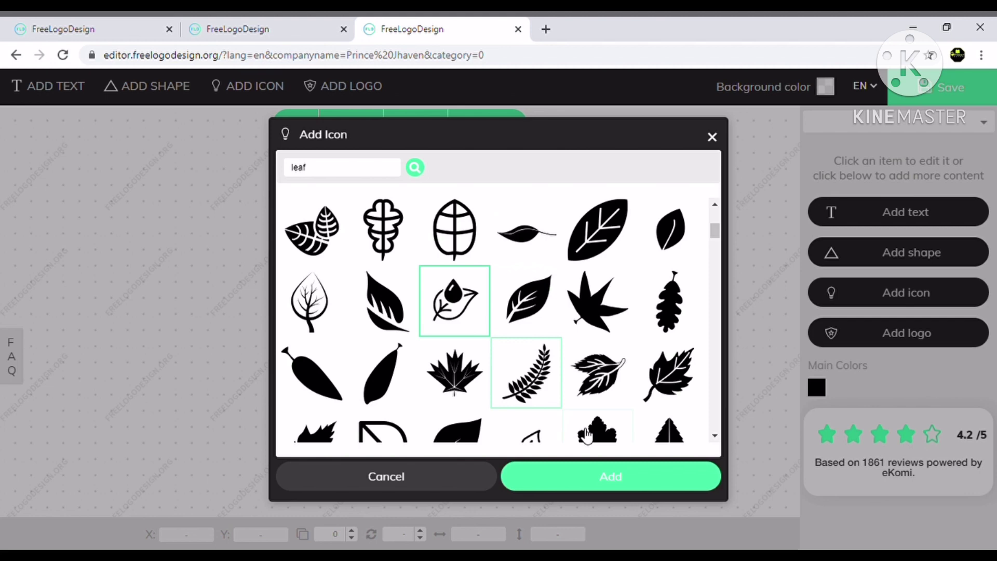
left_click(613, 481)
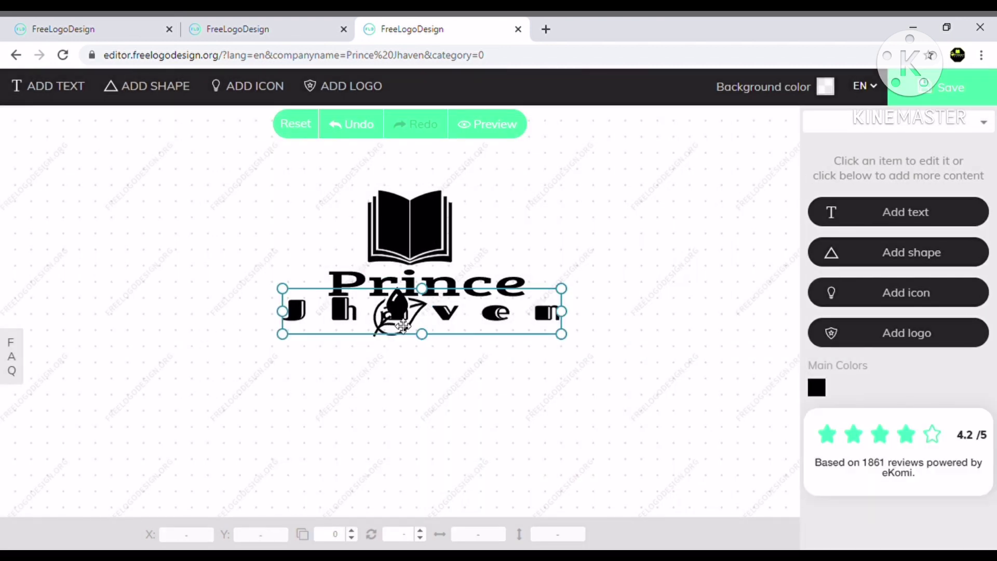
Place the leaf icon just after Prince and shrink it to about 73 by 68 px.
left_click_drag(403, 324, 561, 281)
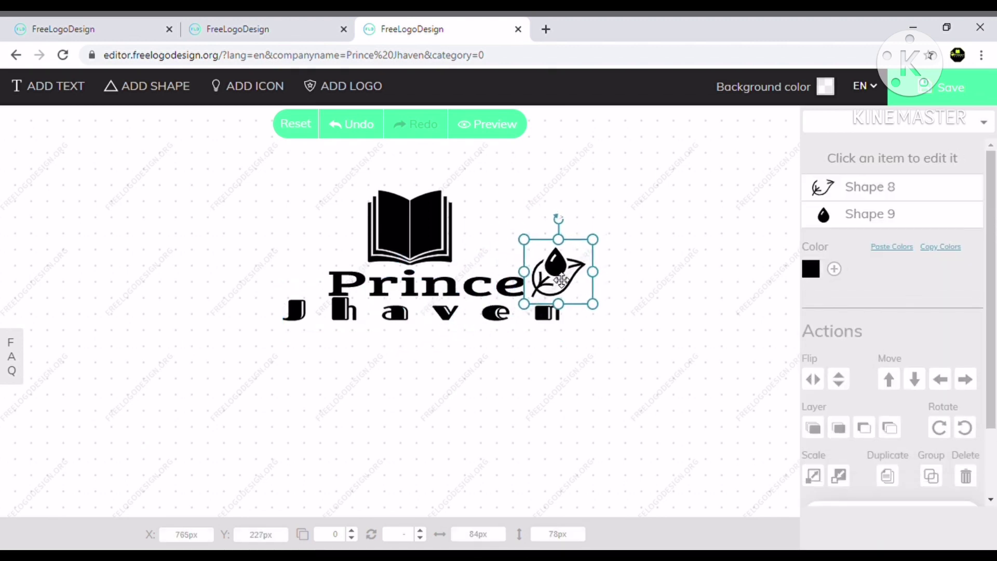
left_click_drag(601, 246, 574, 261)
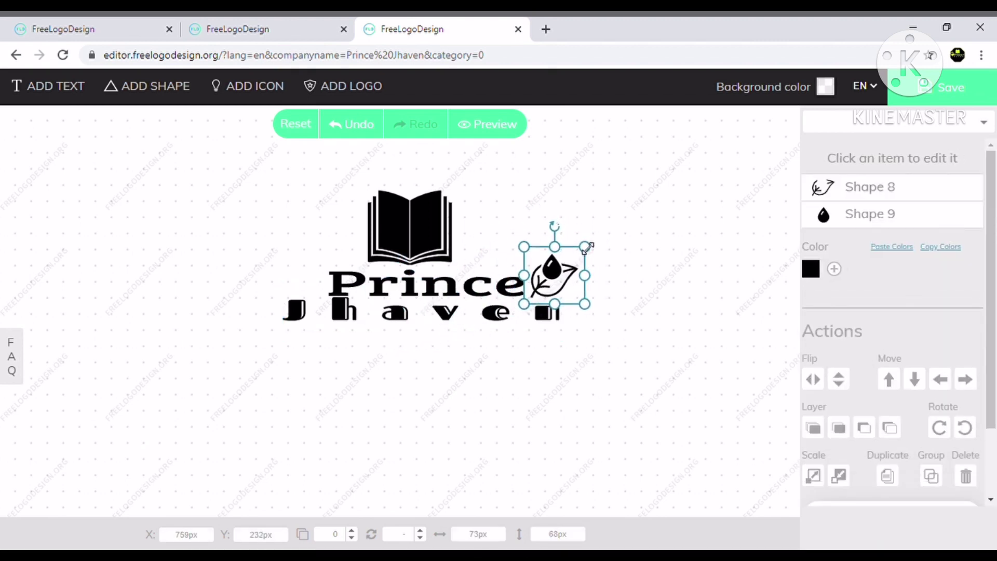
left_click(625, 276)
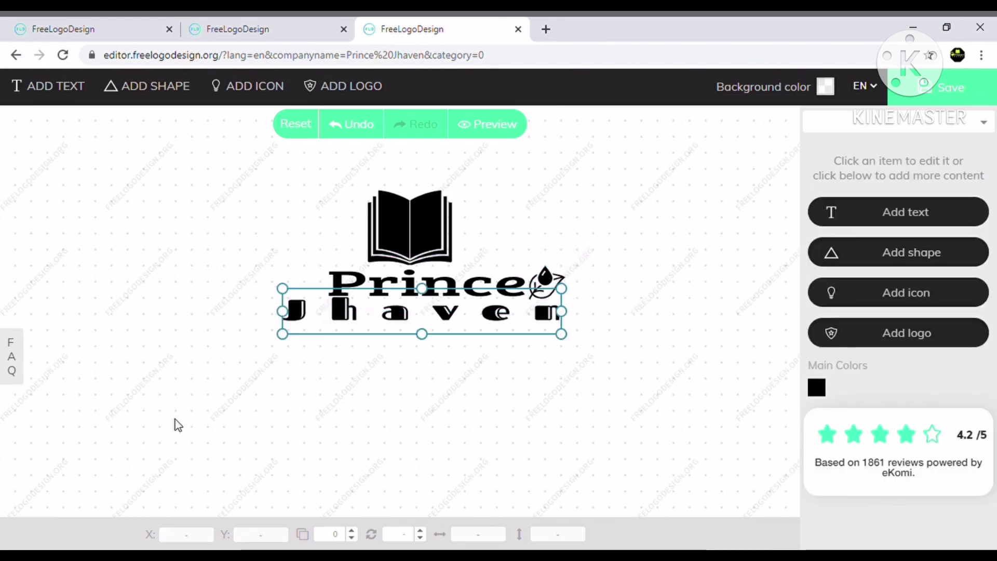
Search for brain icons and add the head-with-brain silhouette to the left of Prince.
left_click(912, 289)
type("b")
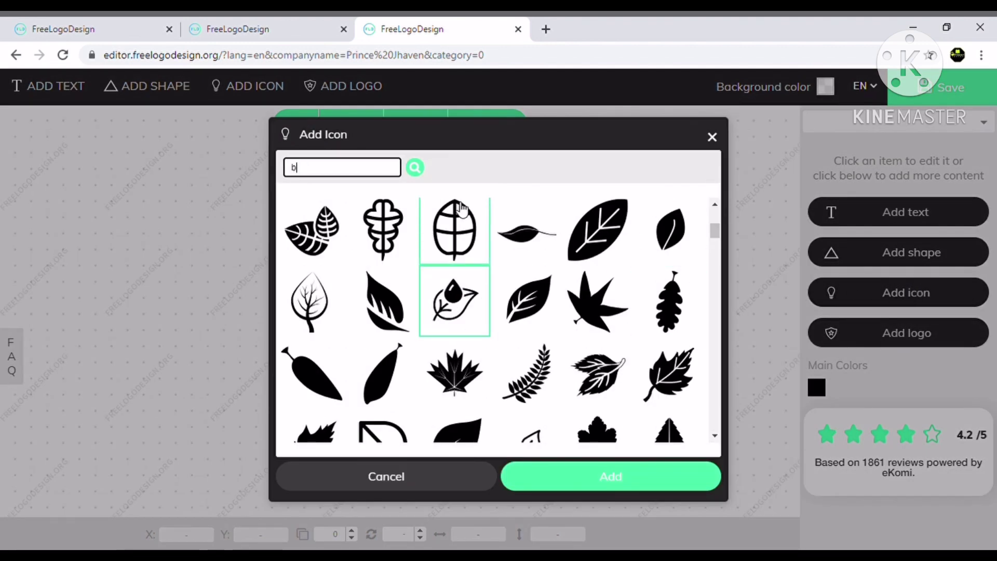
type("rain")
key("Return")
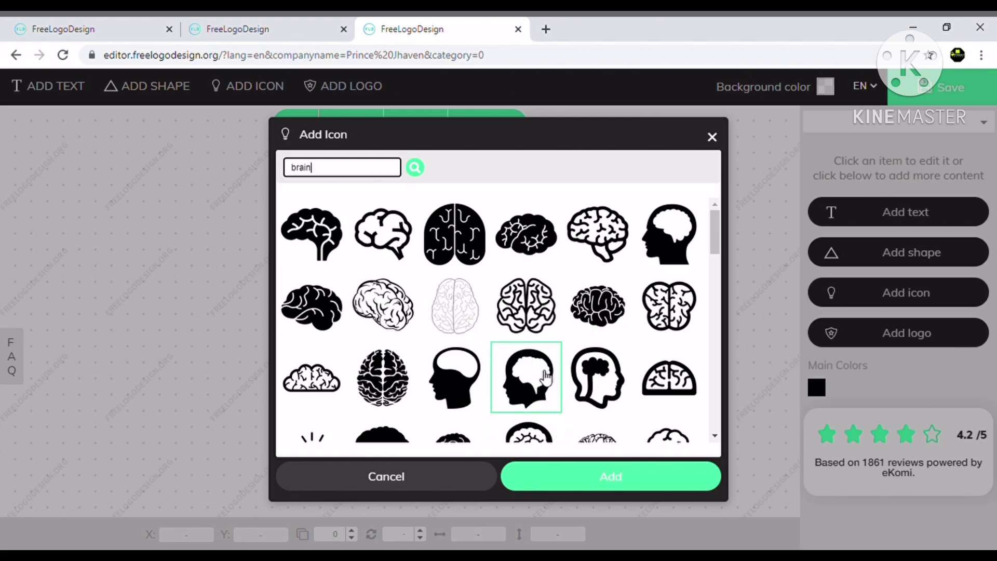
left_click(545, 377)
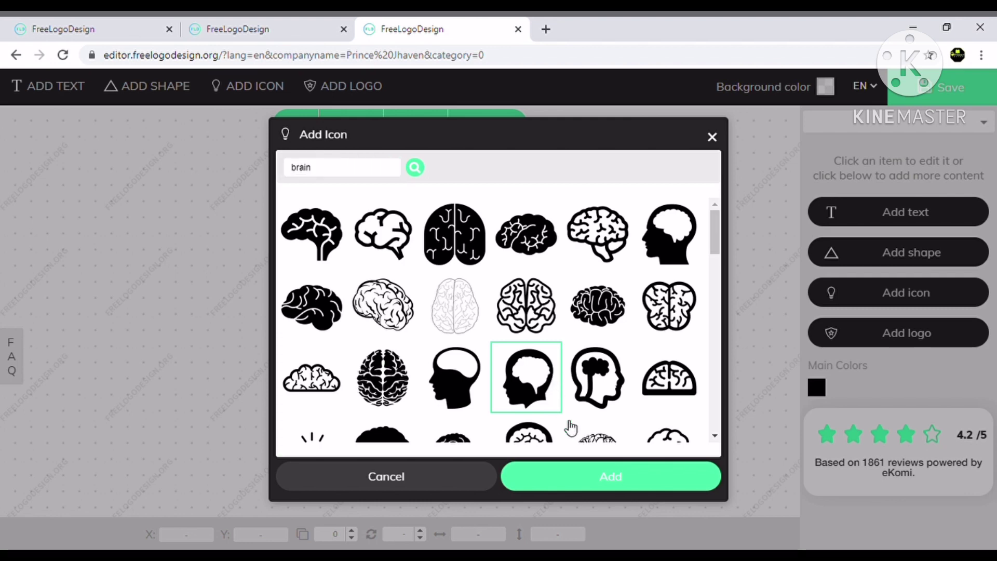
left_click(606, 485)
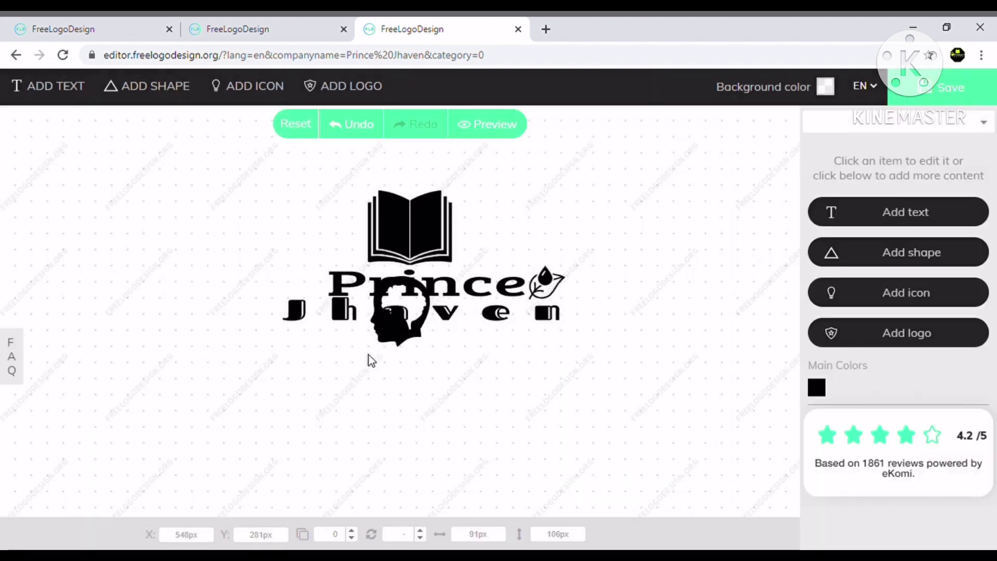
mouse_move(407, 330)
left_mouse_down()
mouse_move(292, 278)
mouse_move(310, 279)
left_mouse_up()
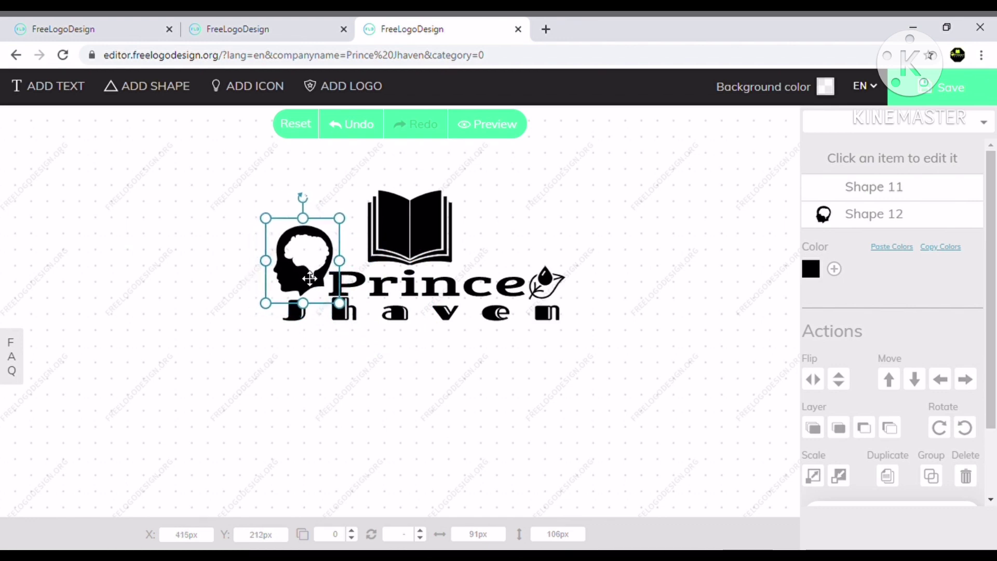
Mirror the head icon to face right and nudge it slightly left and down.
left_click_drag(310, 279, 308, 278)
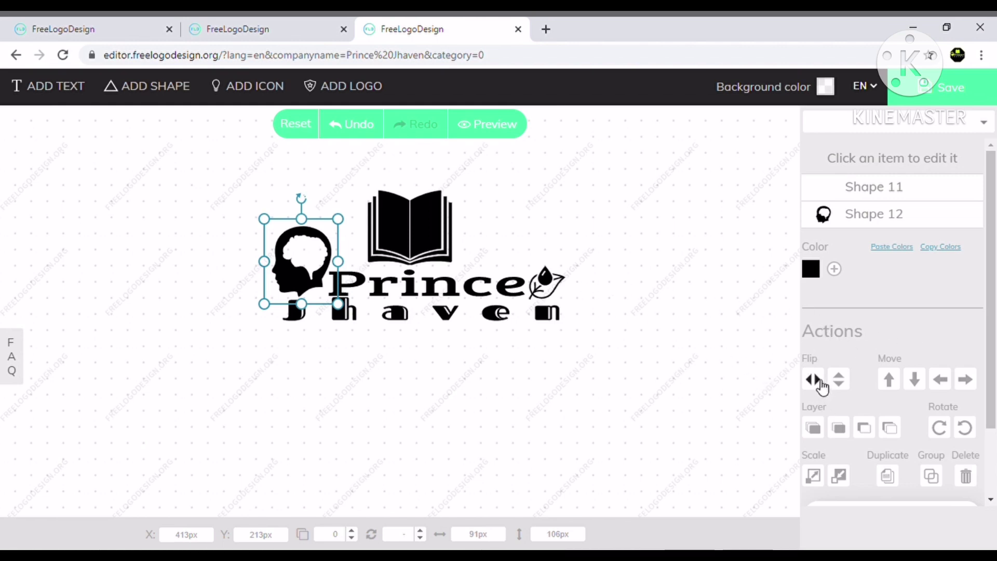
left_click(820, 385)
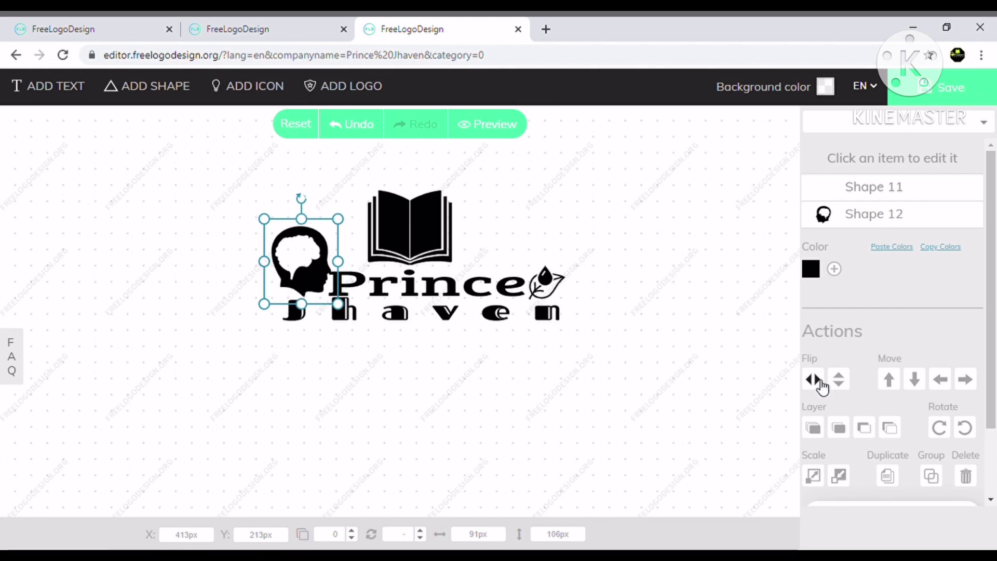
left_click(553, 379)
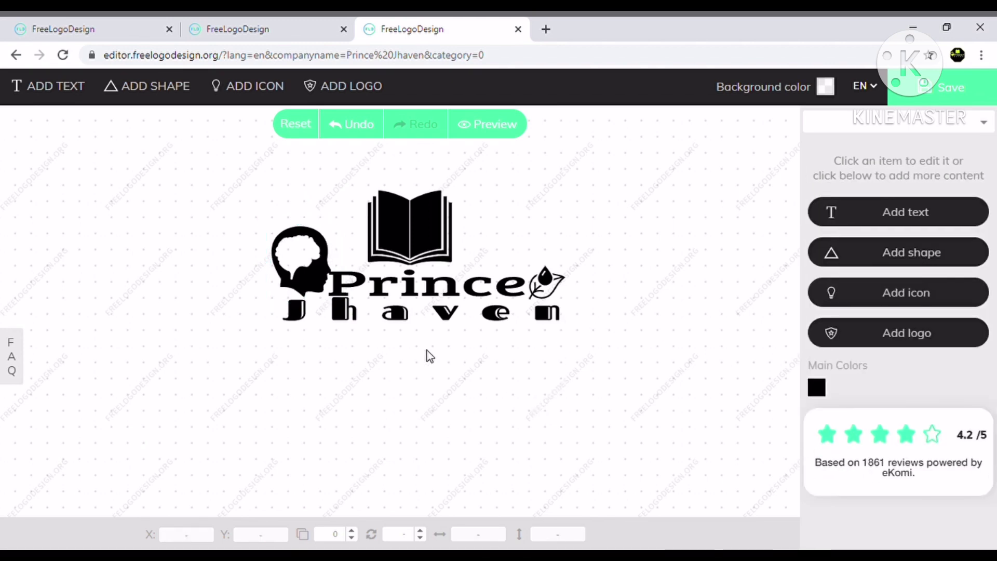
left_click(330, 276)
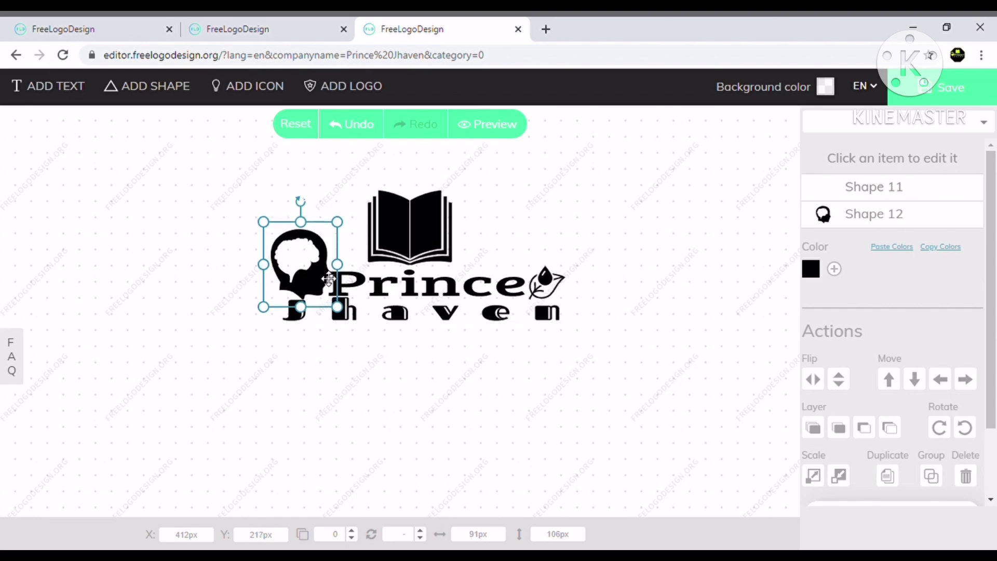
left_click_drag(328, 276, 326, 280)
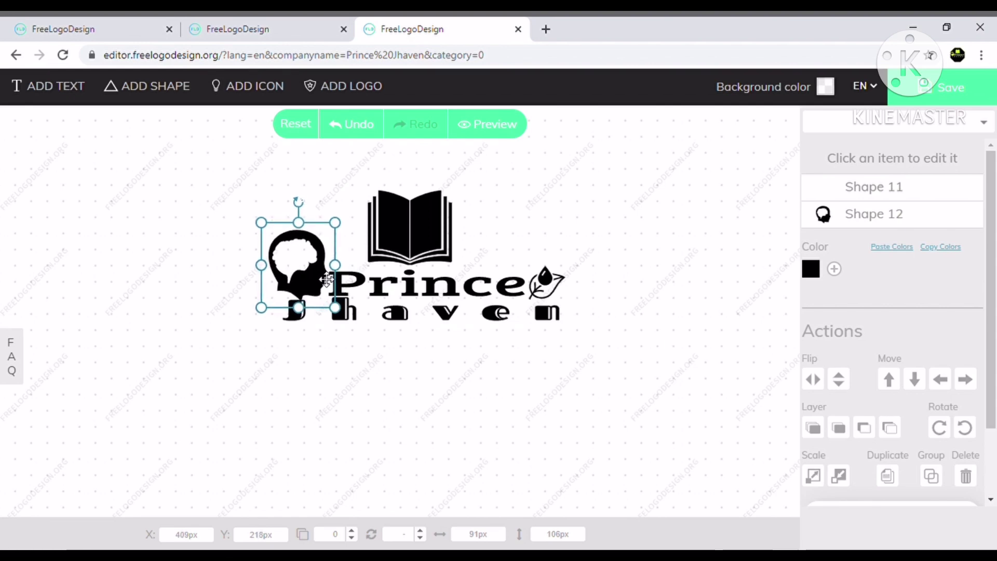
left_click(538, 387)
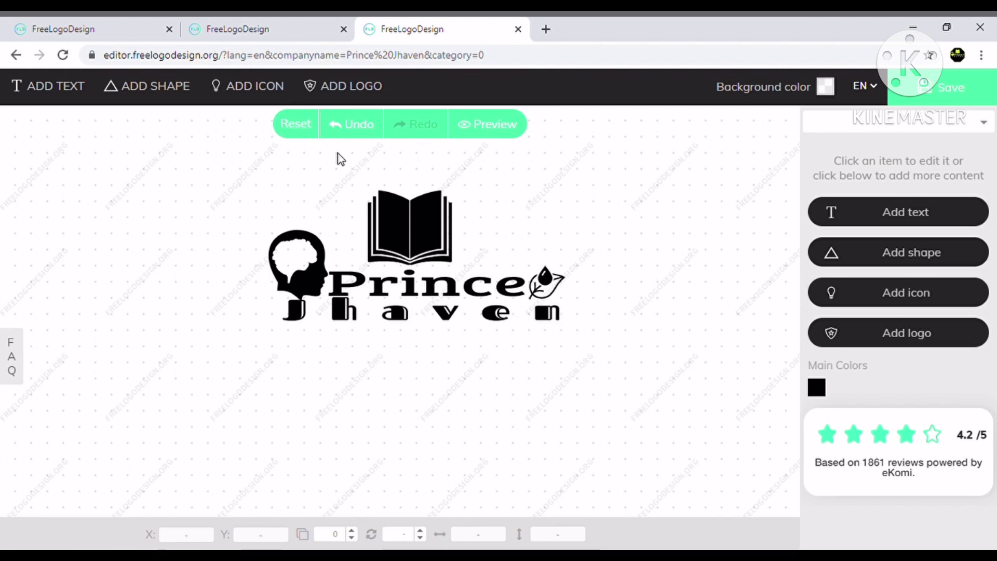
Raise the Prince text slightly and check the book and head icon selections.
left_click(416, 289)
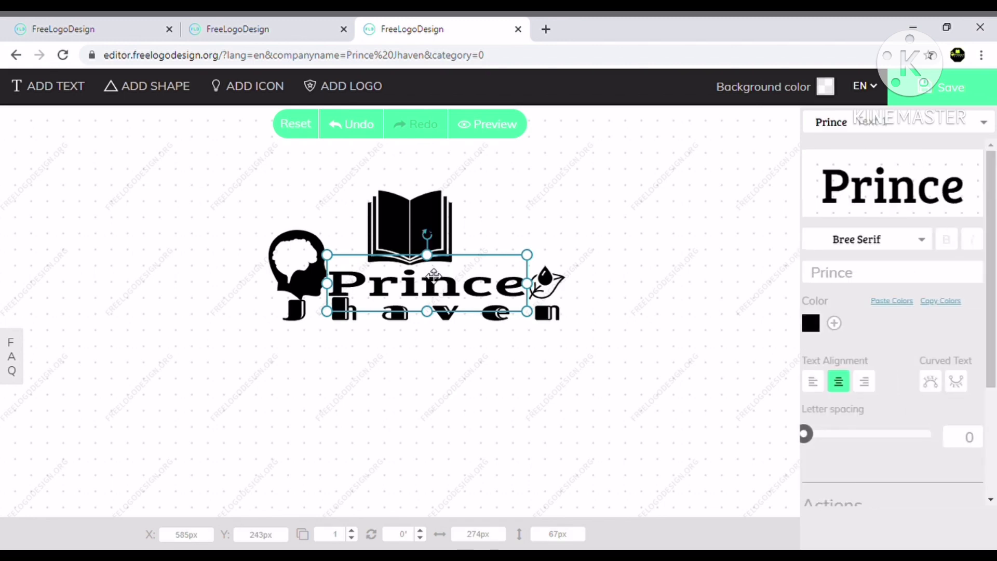
left_click_drag(426, 255, 429, 246)
left_click(434, 223)
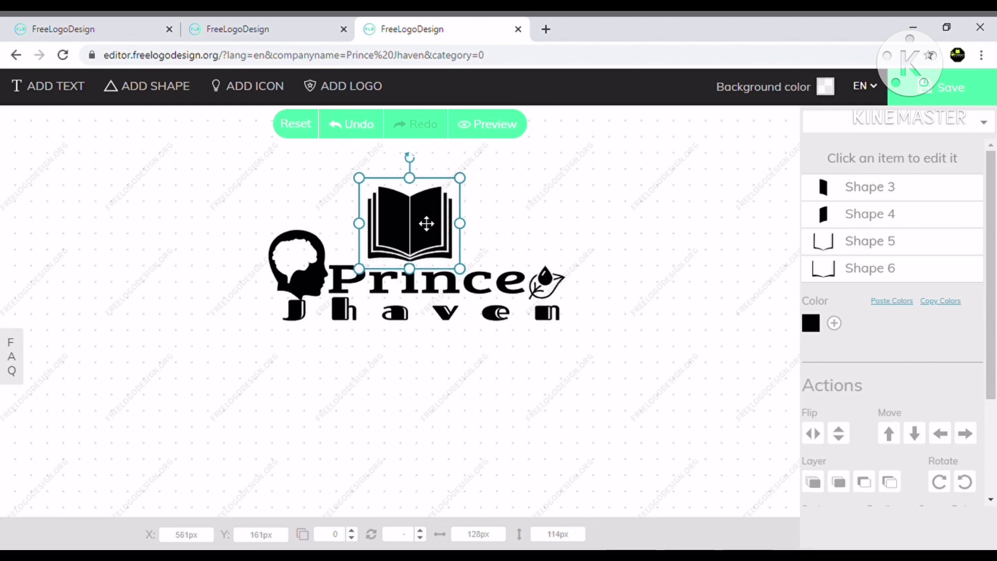
left_click(280, 266)
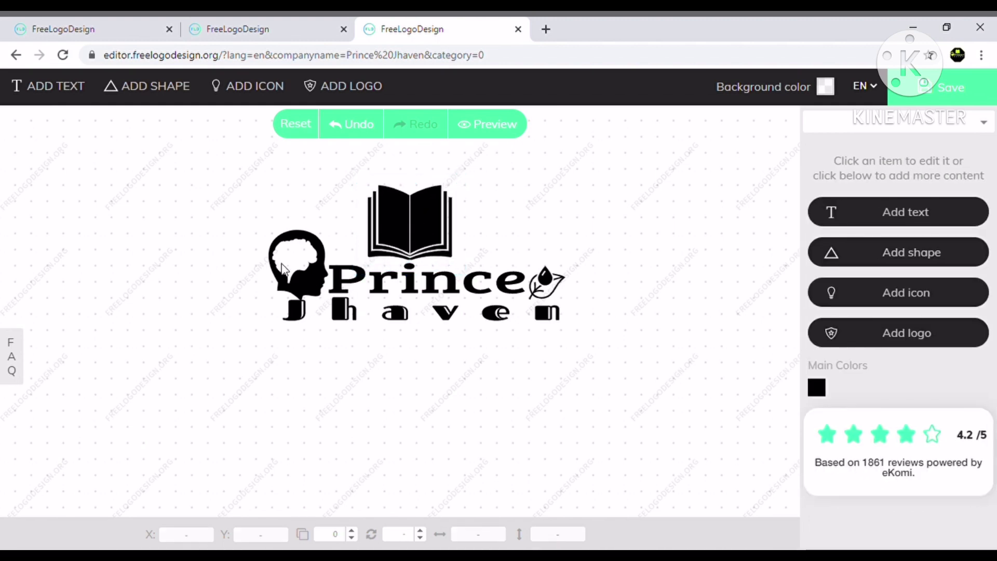
left_click(283, 270)
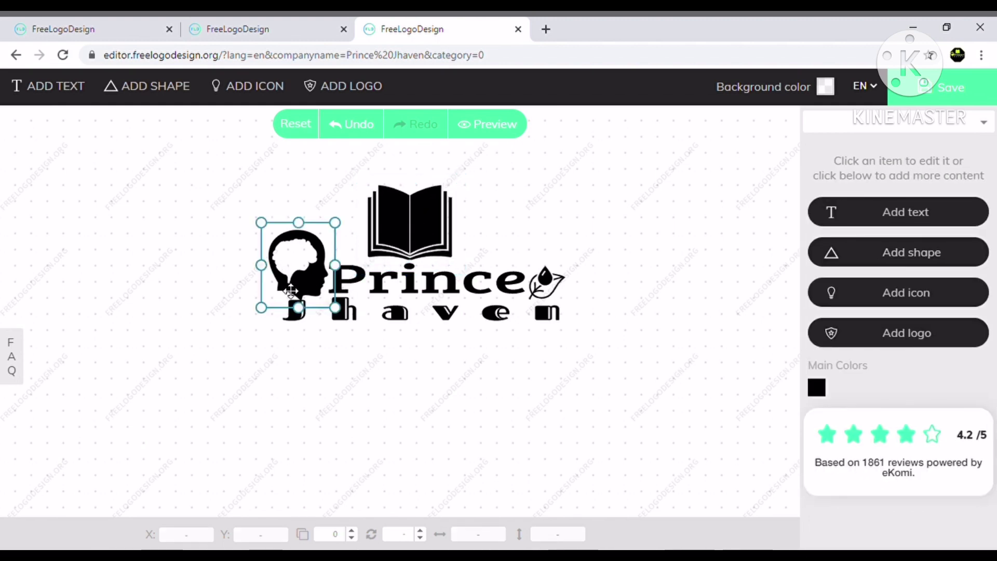
left_click(510, 269)
left_click(551, 209)
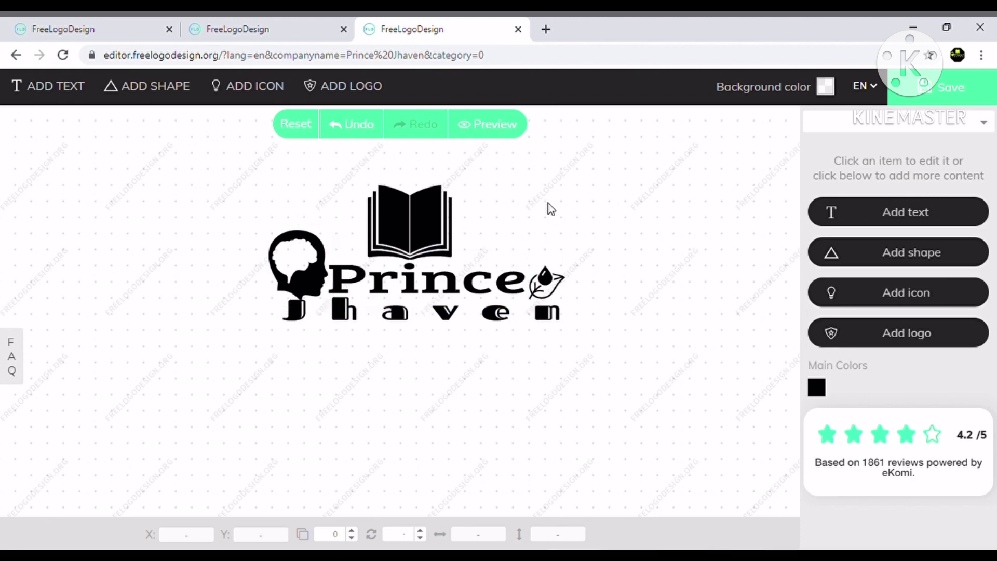
left_click(333, 267)
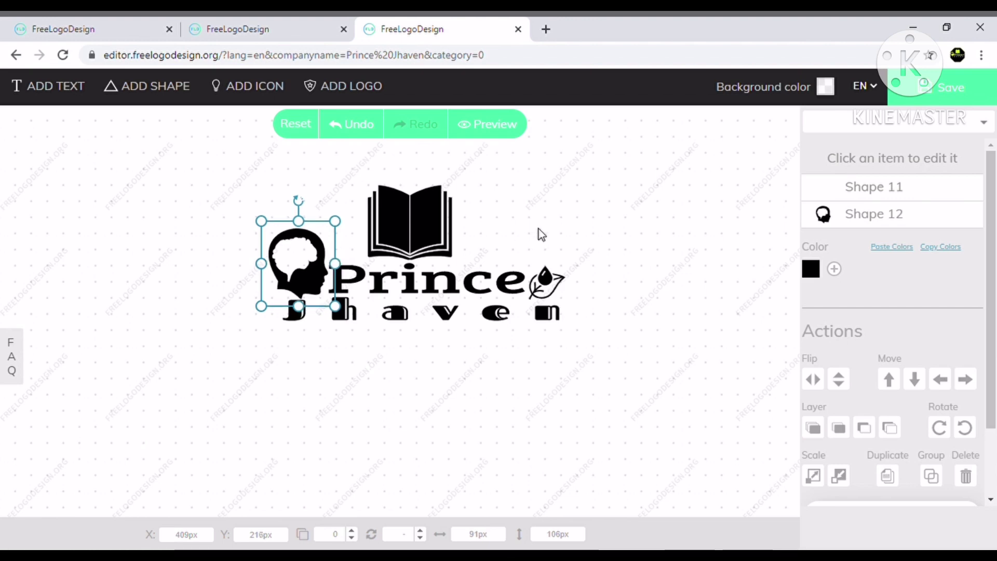
left_click(573, 215)
left_click(301, 260)
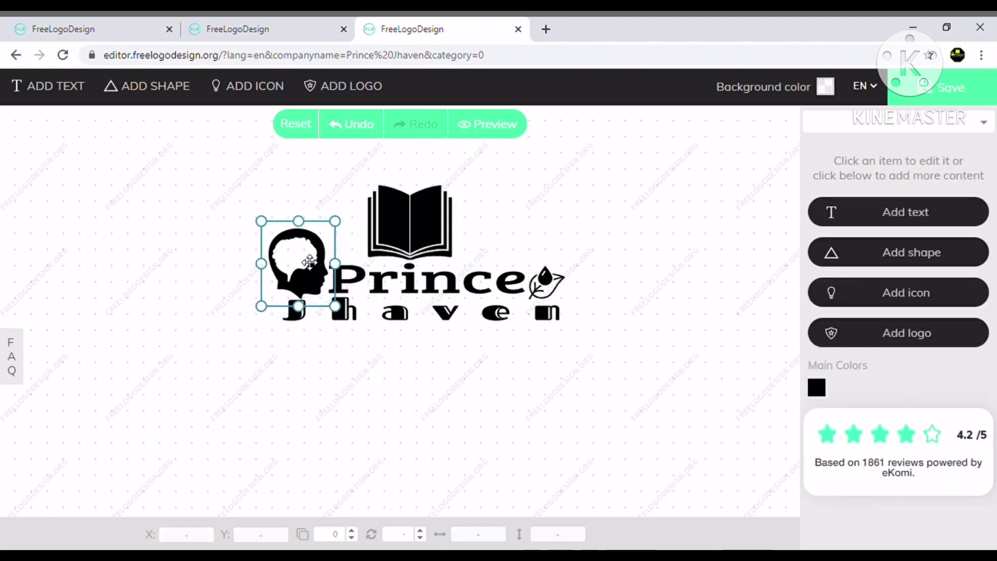
left_click(653, 216)
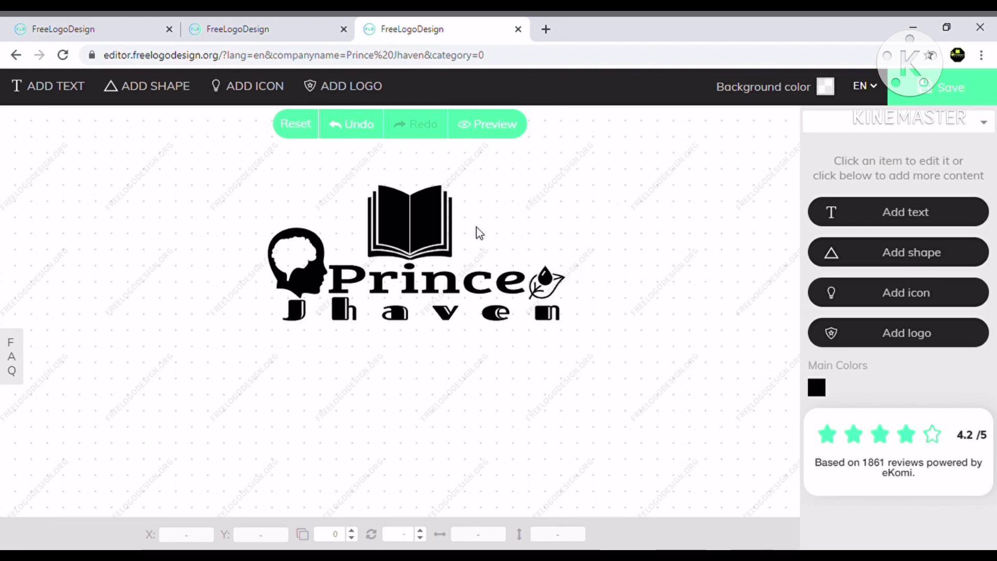
Inspect the book icon's component shapes, then select the Jhaven text.
left_click(421, 235)
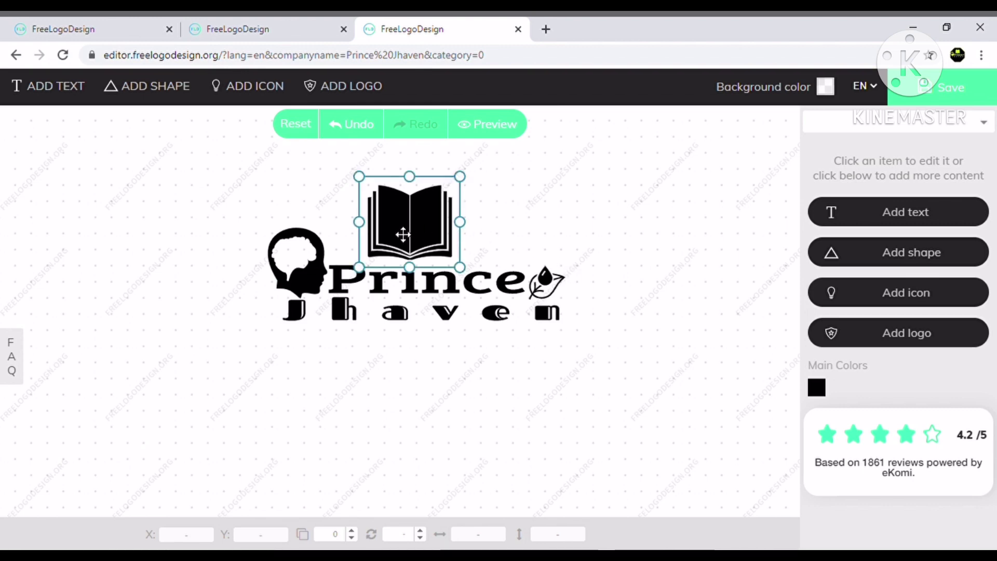
left_click(402, 235)
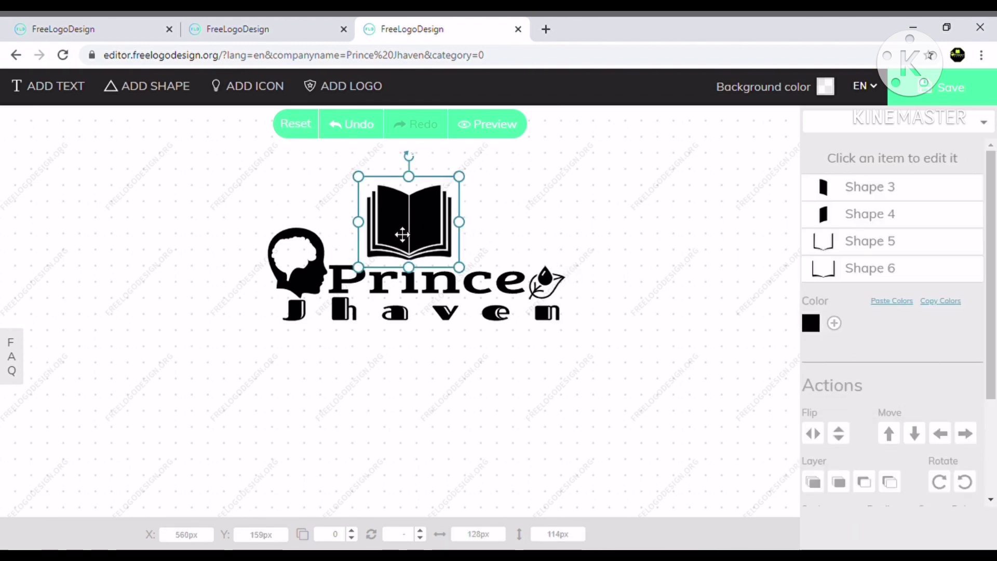
left_click(566, 232)
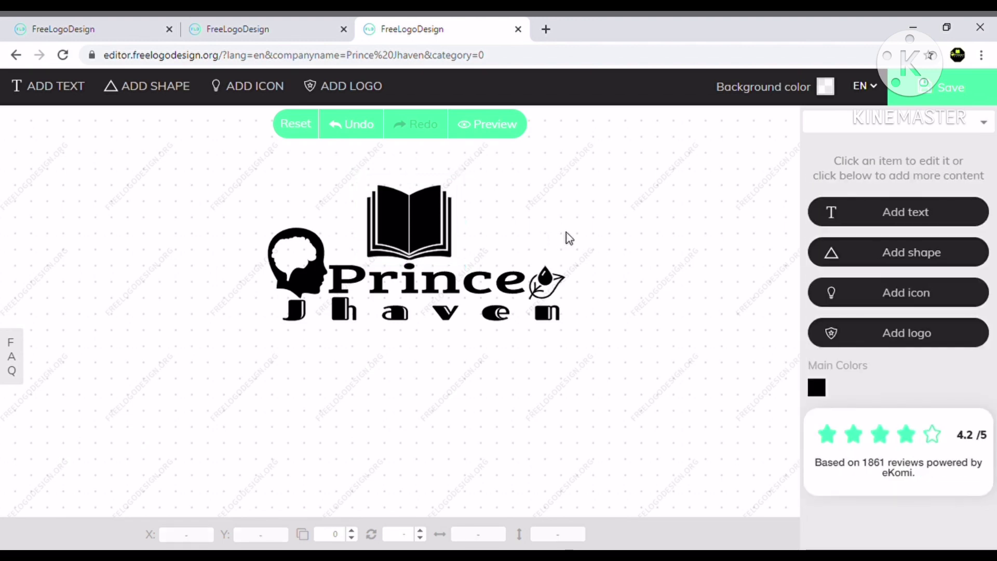
left_click(576, 392)
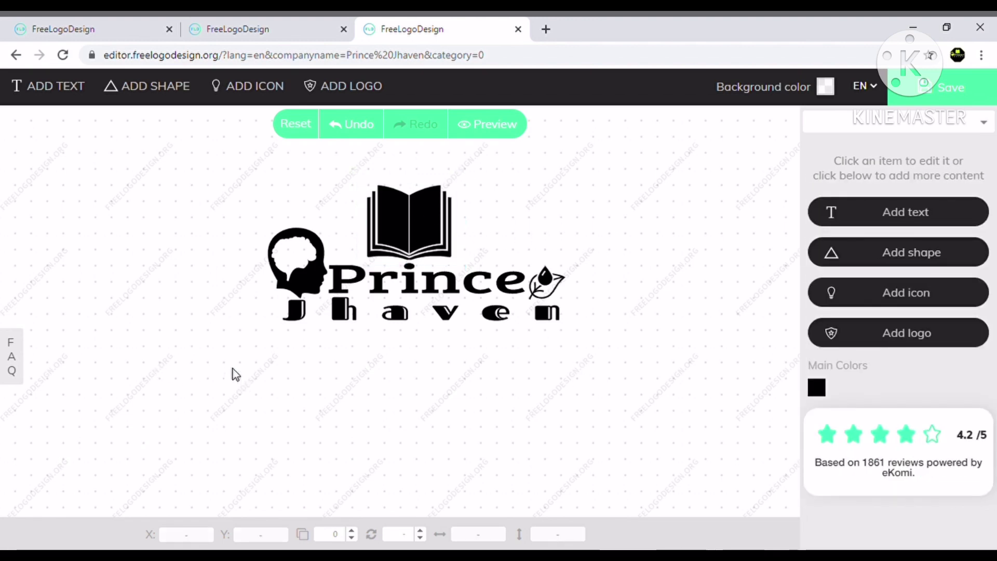
left_click(524, 313)
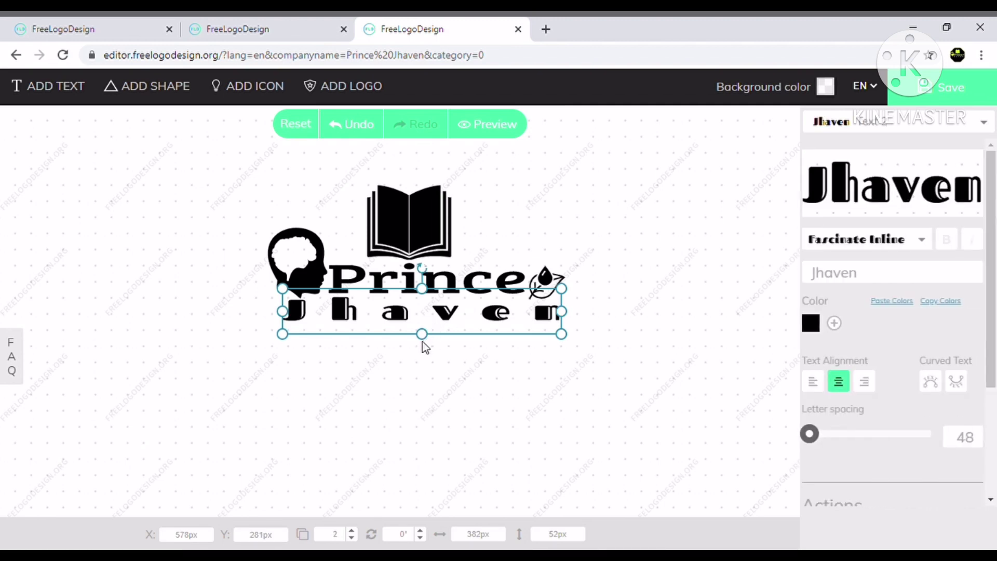
Squash the Jhaven text from 52px to 36px tall beneath Prince.
left_click_drag(421, 340, 422, 324)
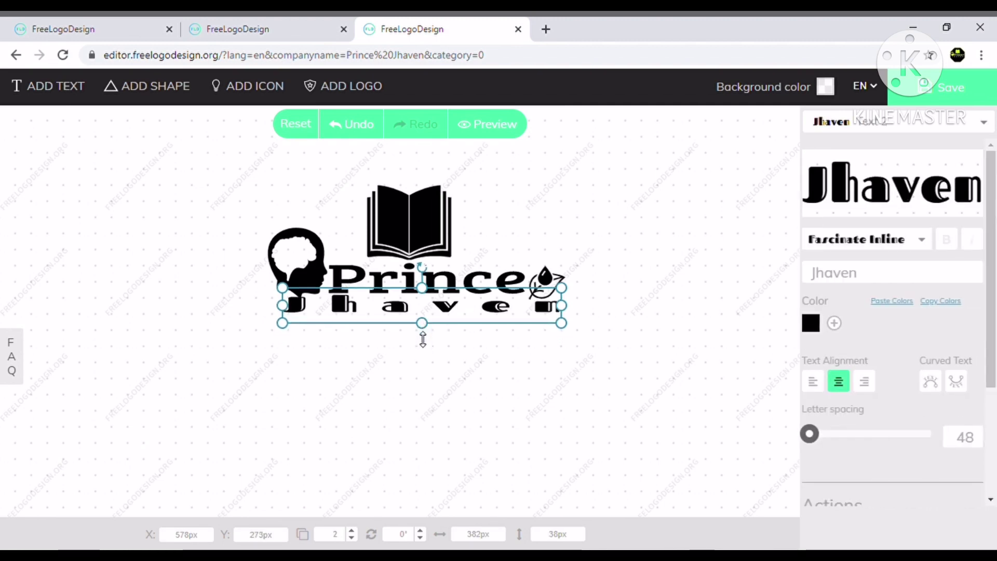
left_click(419, 397)
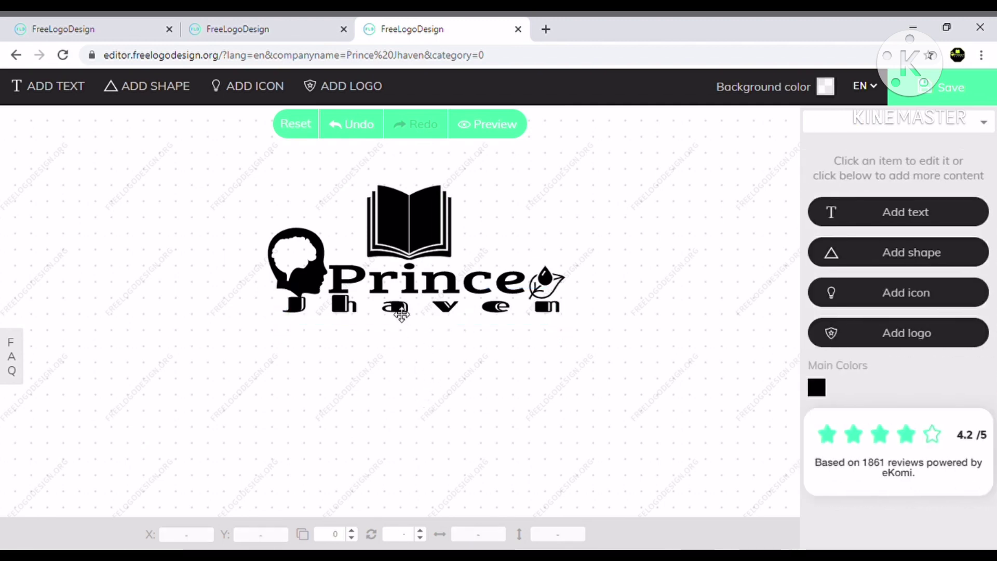
left_click(405, 225)
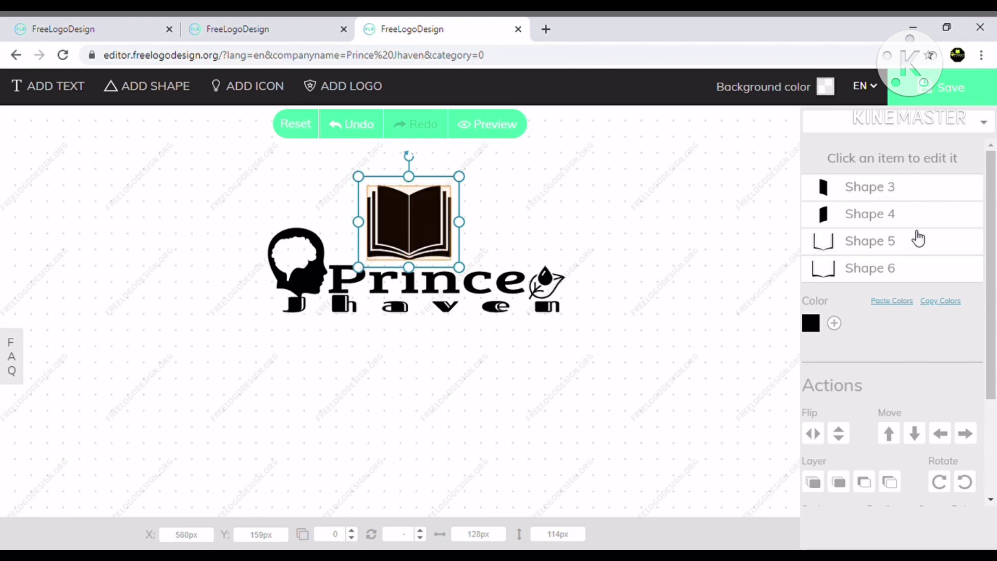
Colour the book's left page (Shape 3) bright green, 4abf13.
left_click(889, 196)
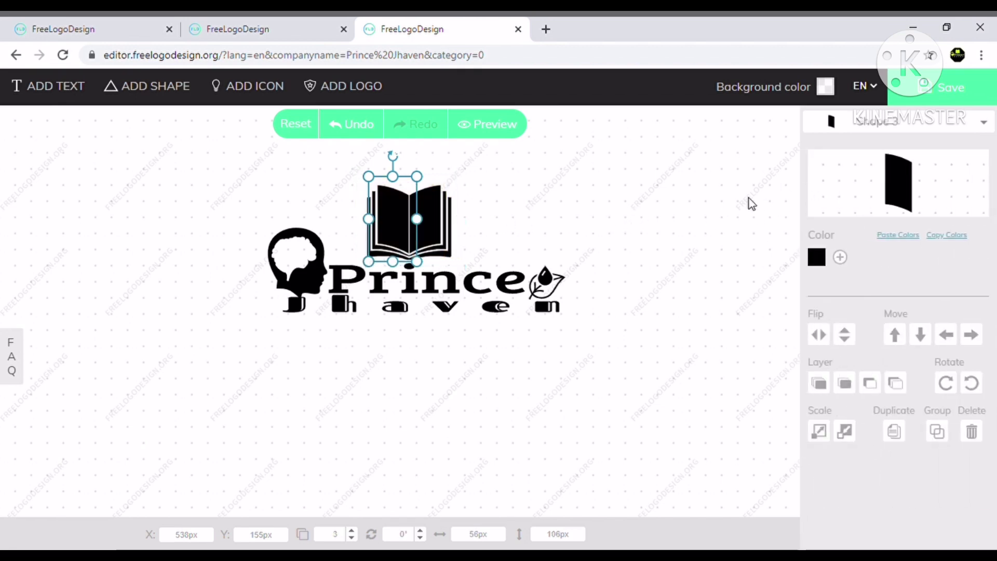
key("ctrl+z")
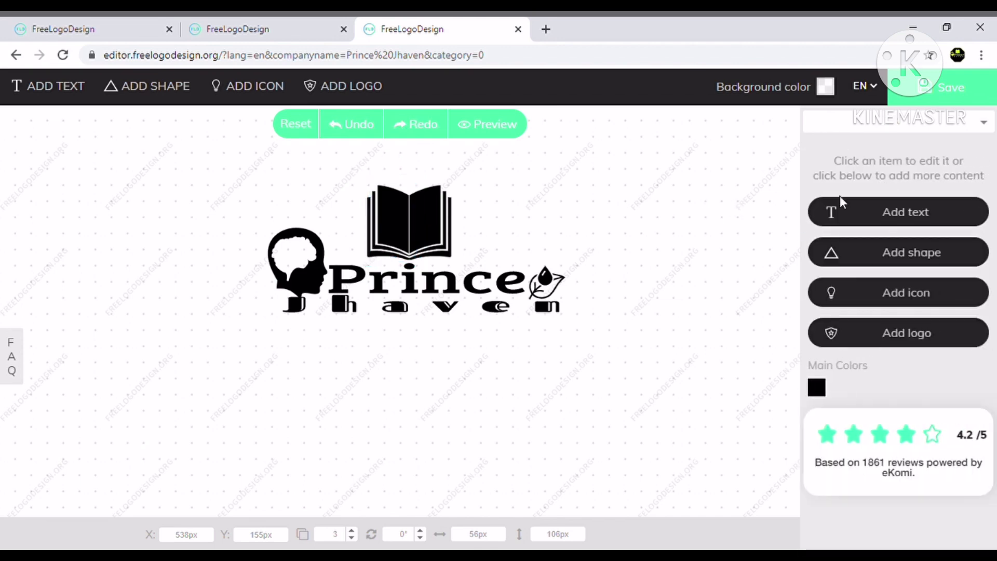
left_click(439, 218)
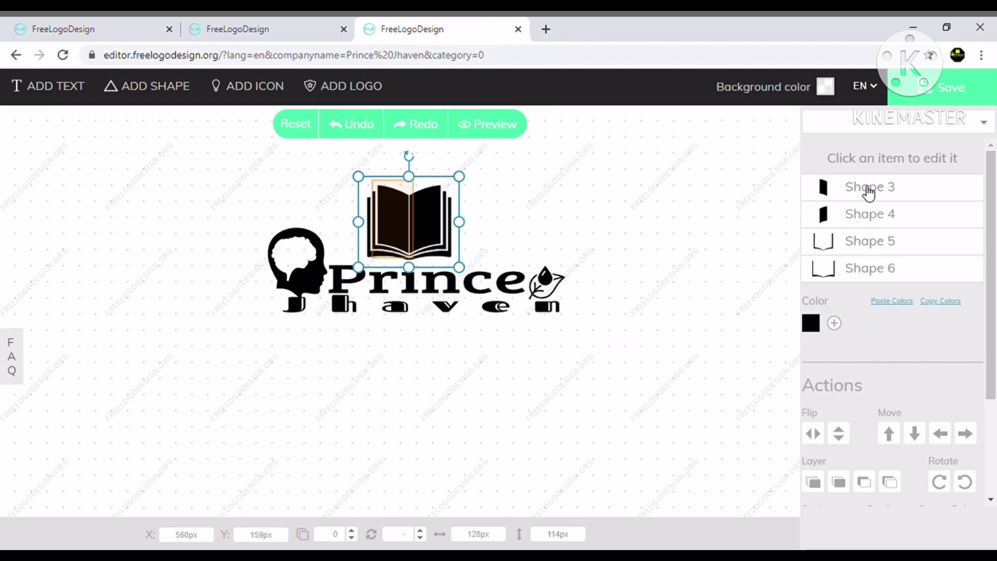
left_click(868, 193)
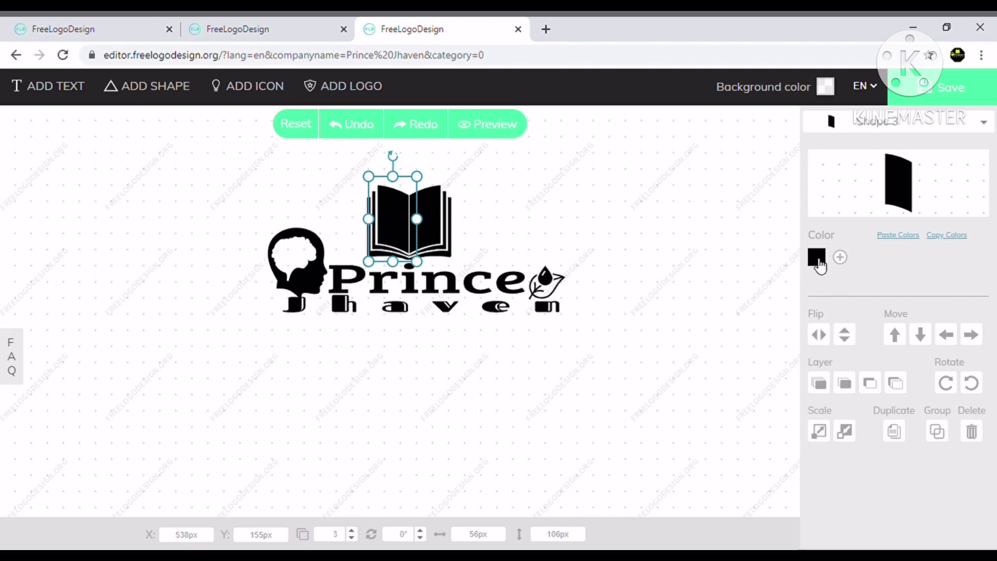
left_click(816, 258)
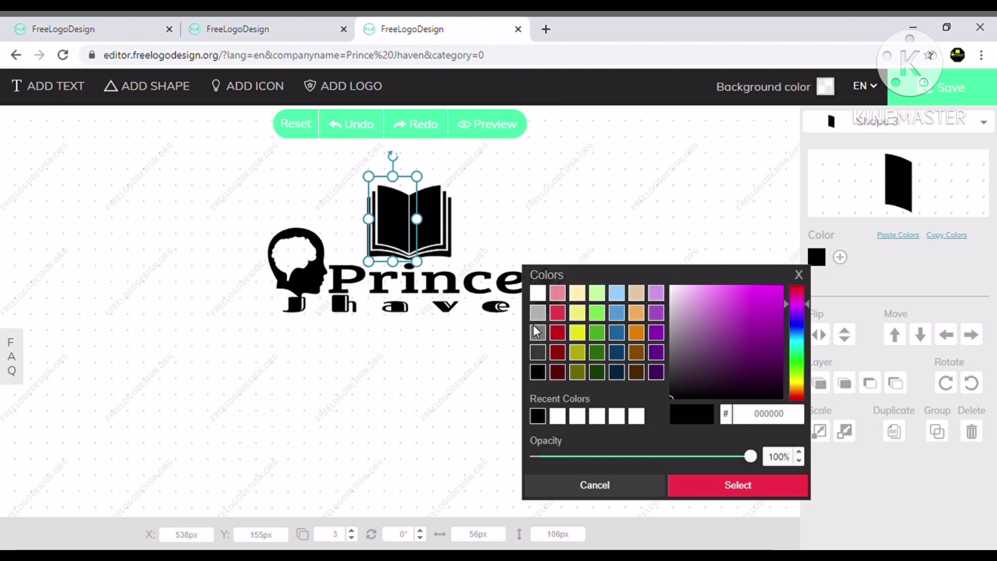
left_click(598, 353)
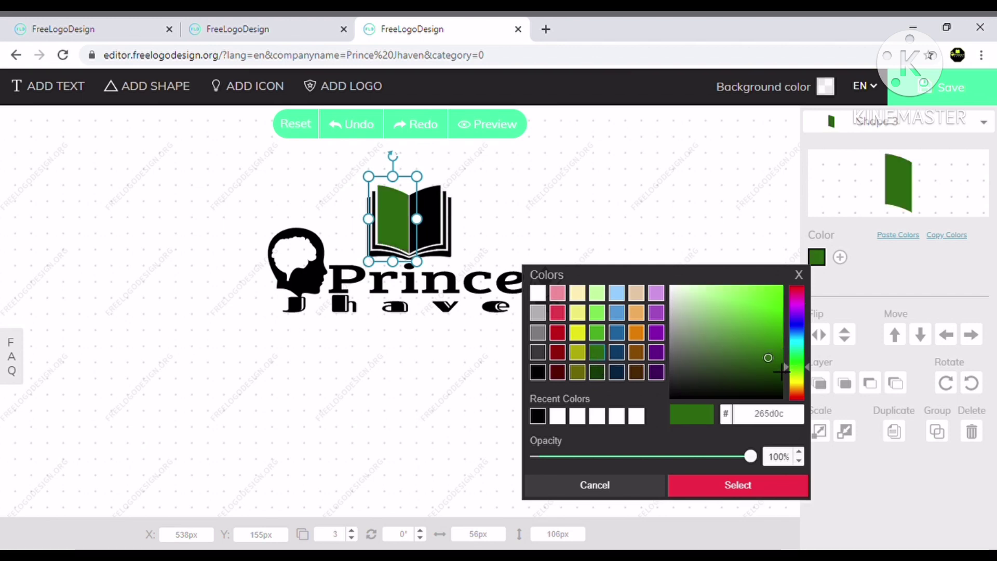
left_click_drag(781, 371, 783, 326)
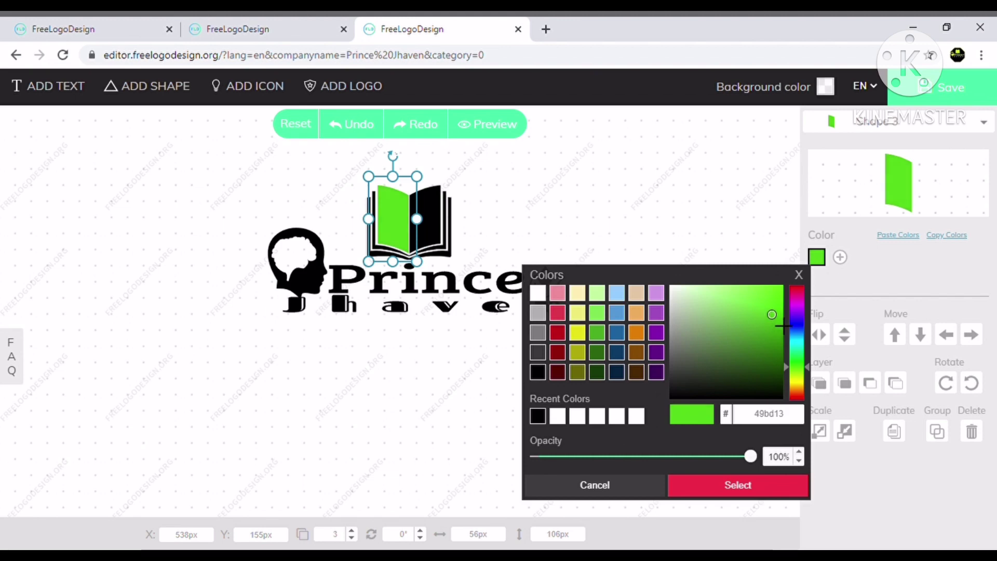
left_click_drag(782, 326, 782, 324)
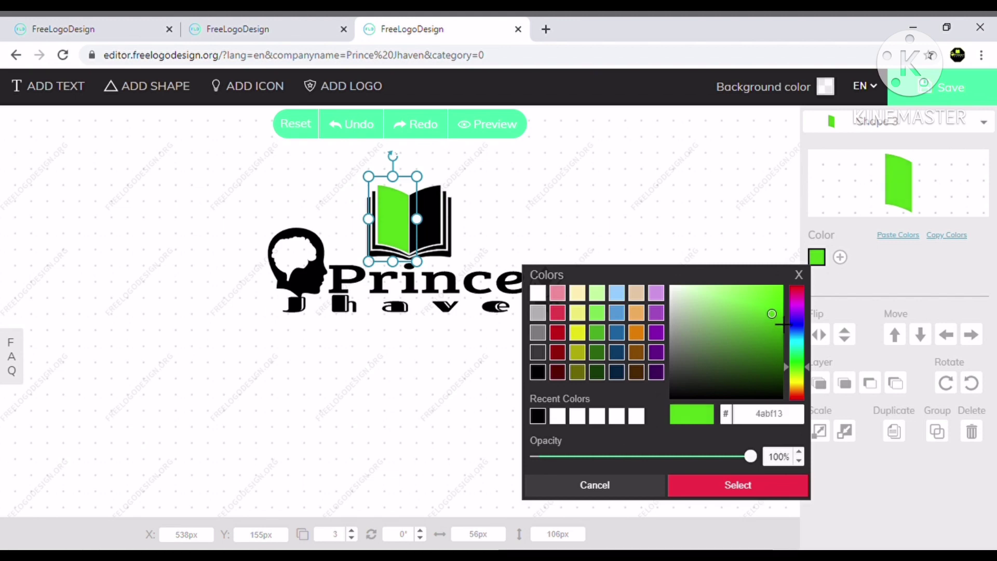
left_click(749, 485)
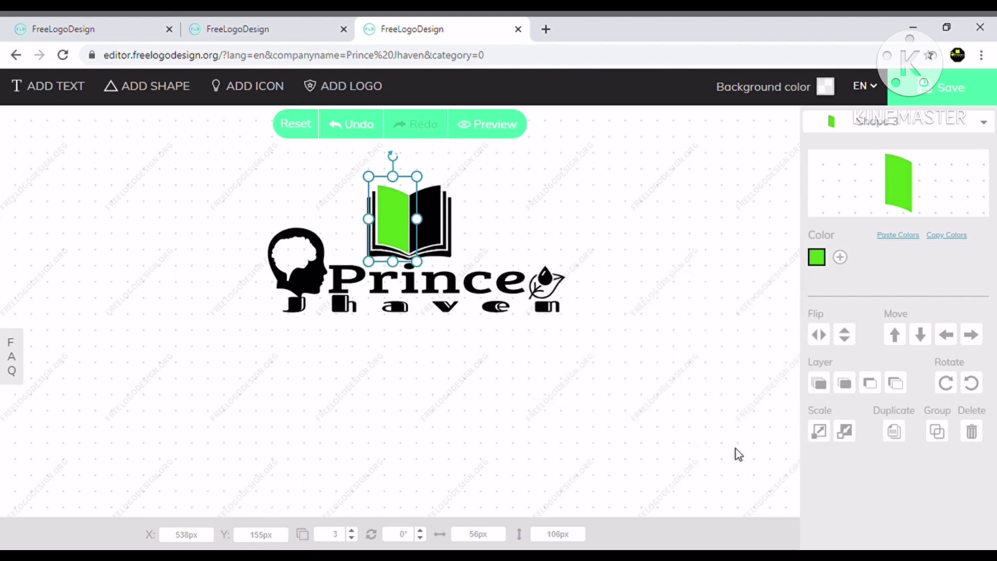
left_click(442, 222)
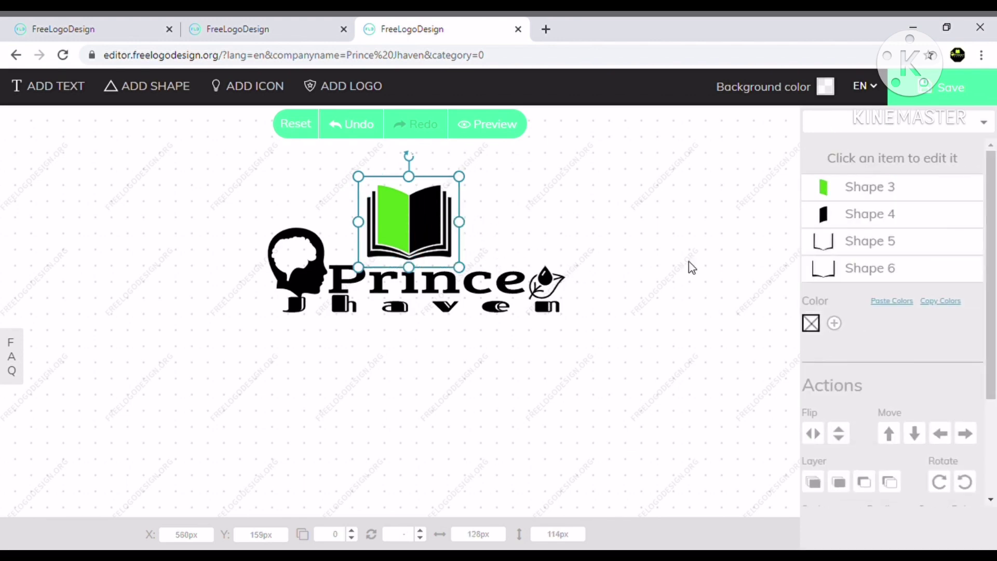
Colour the book's right page bright green.
left_click(892, 219)
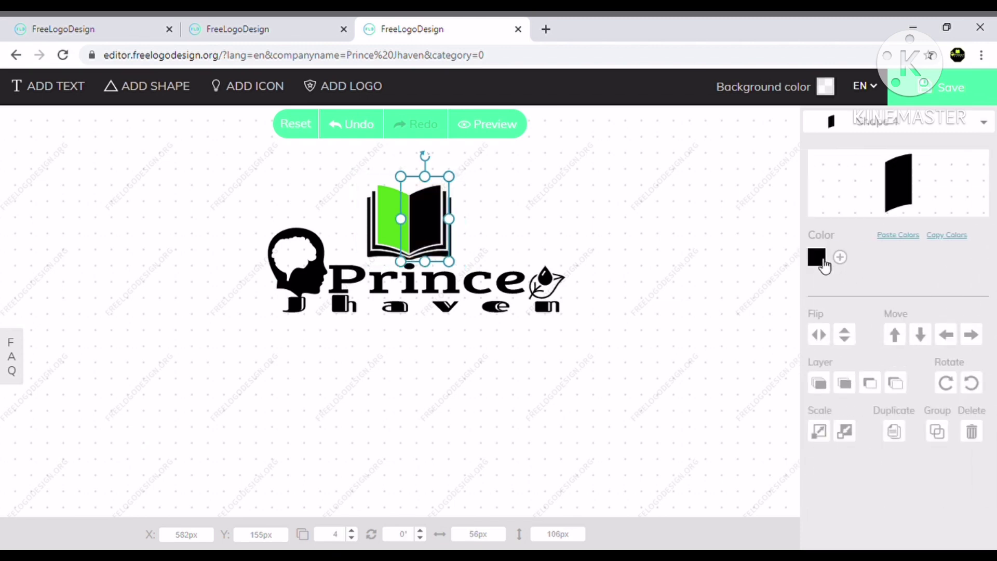
left_click(820, 259)
left_click(598, 354)
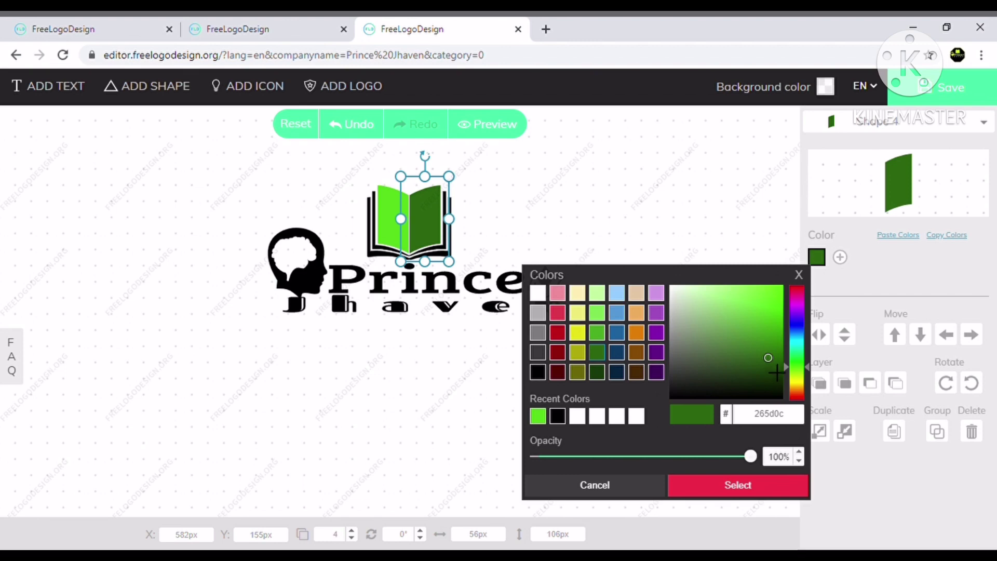
left_click_drag(777, 372, 784, 336)
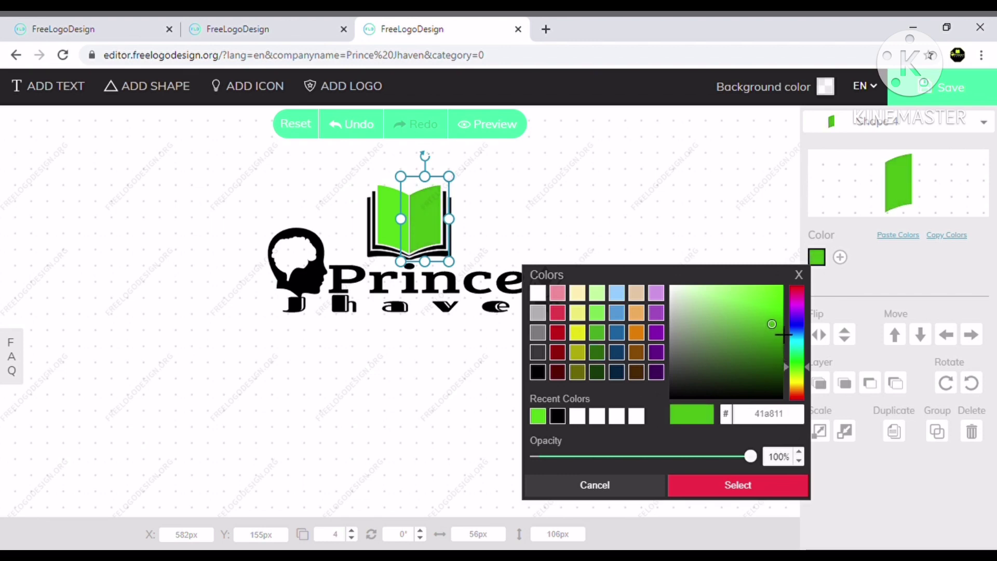
left_click(714, 131)
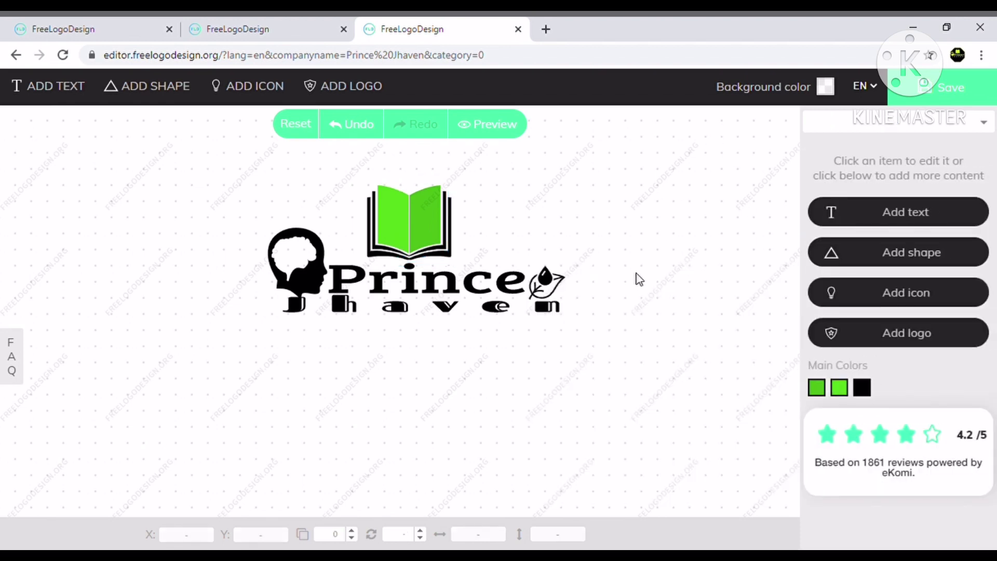
Colour the book's inner cover outline (Shape 5) green, 4ccc10.
left_click(388, 234)
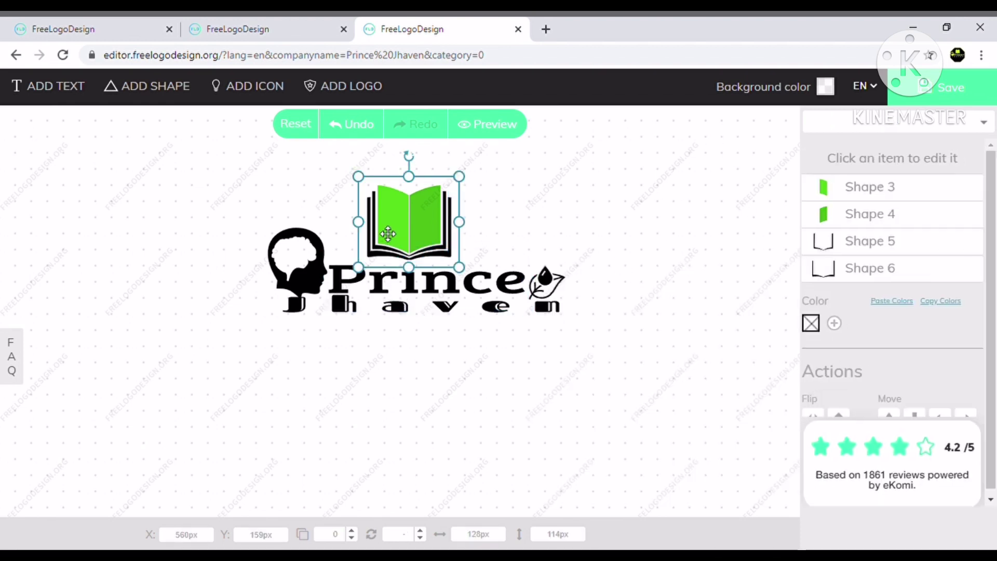
left_click(847, 252)
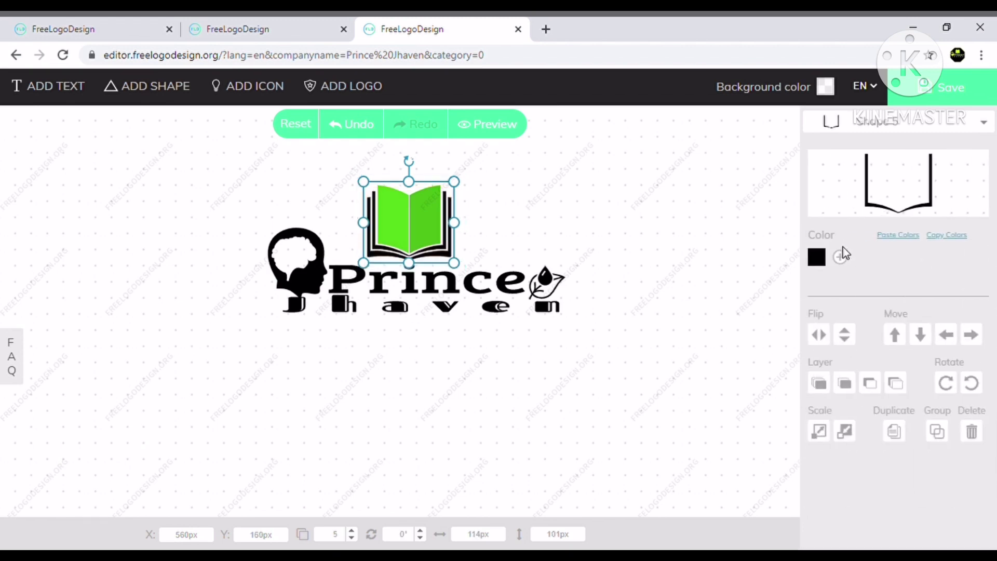
left_click(819, 264)
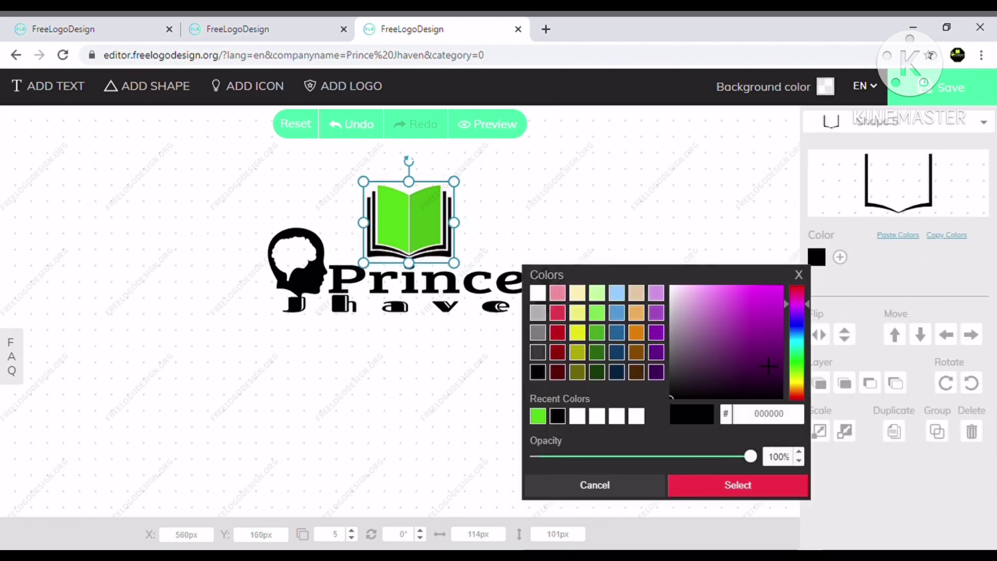
left_click(597, 352)
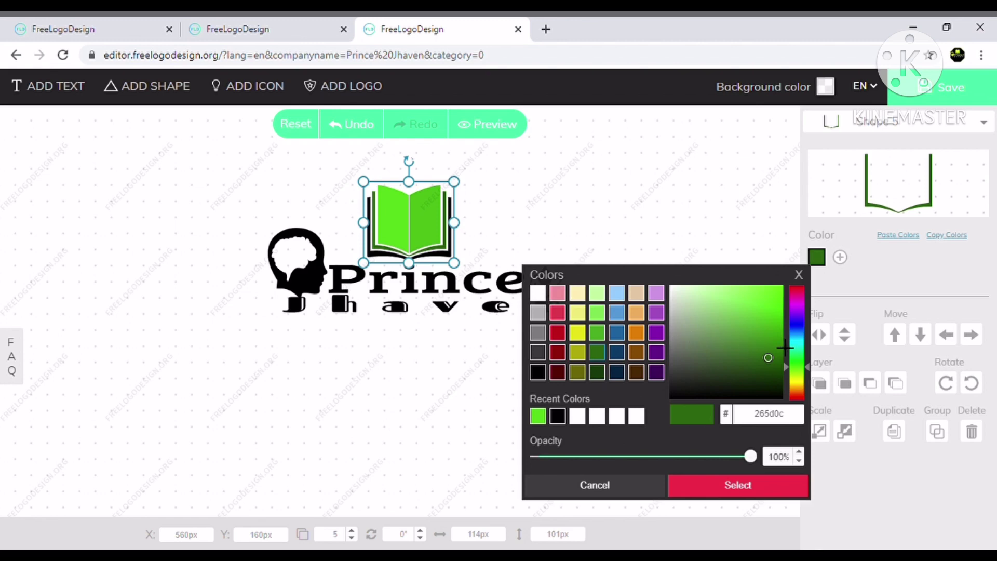
left_click_drag(783, 362, 782, 335)
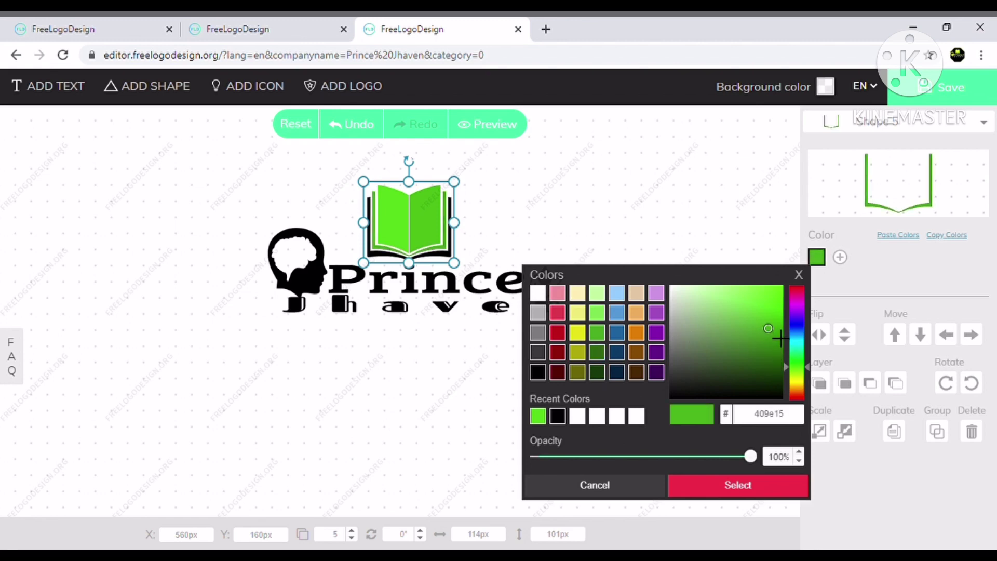
left_click_drag(783, 335, 785, 319)
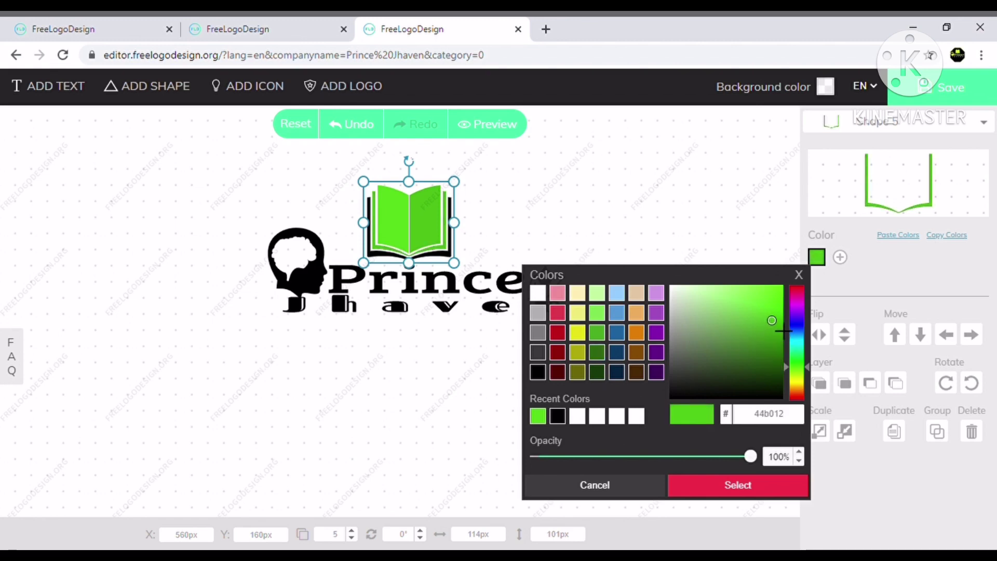
left_click(743, 155)
left_click(407, 232)
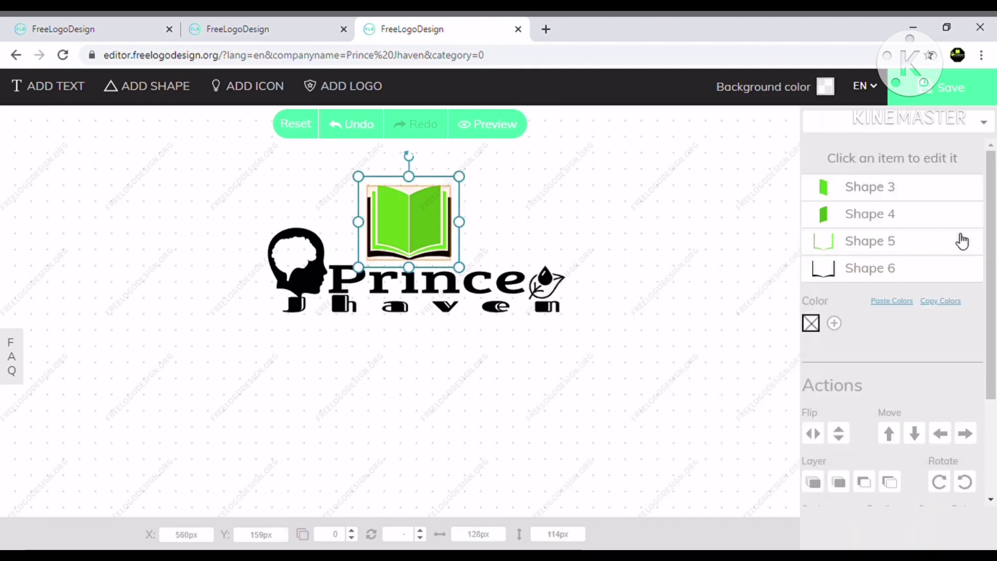
Colour the book's outermost base (Shape 6) green, 3aa30a, making the whole book green.
left_click(865, 268)
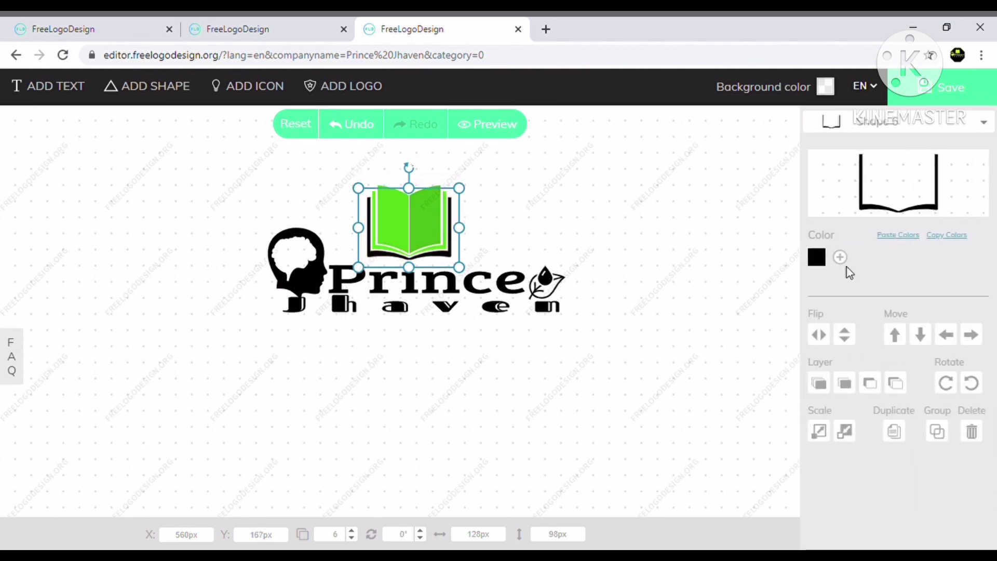
left_click(816, 259)
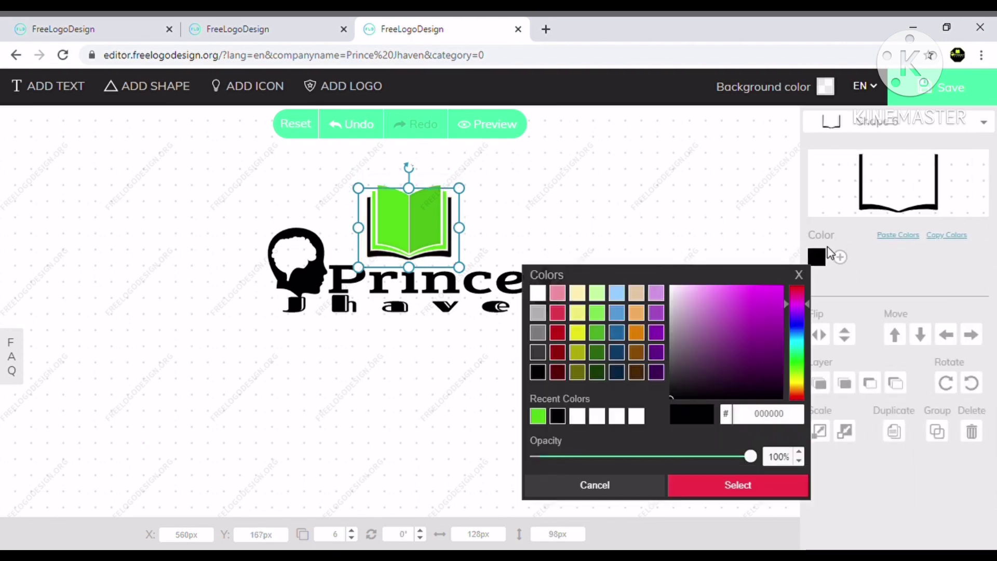
left_click(601, 354)
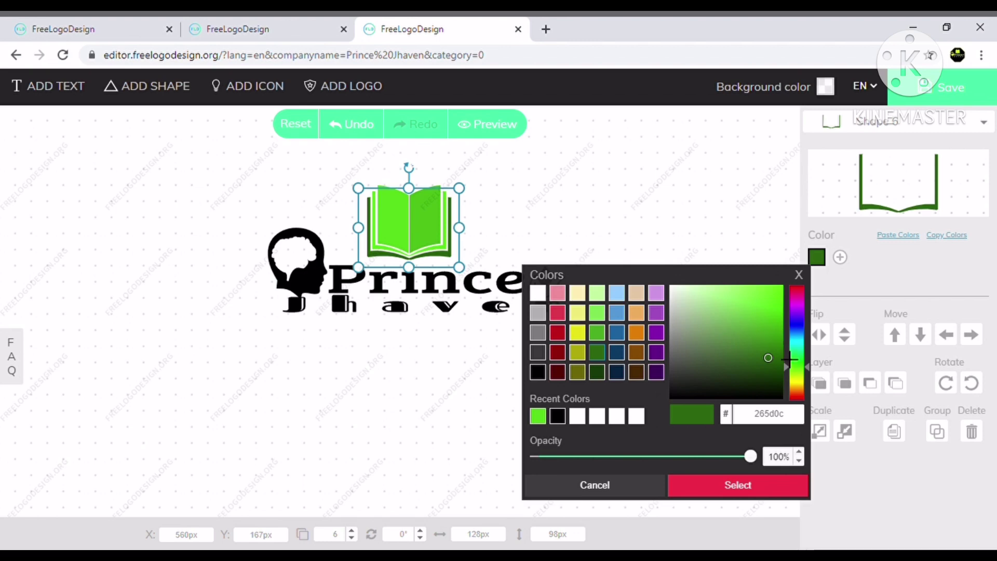
left_click_drag(789, 358, 788, 336)
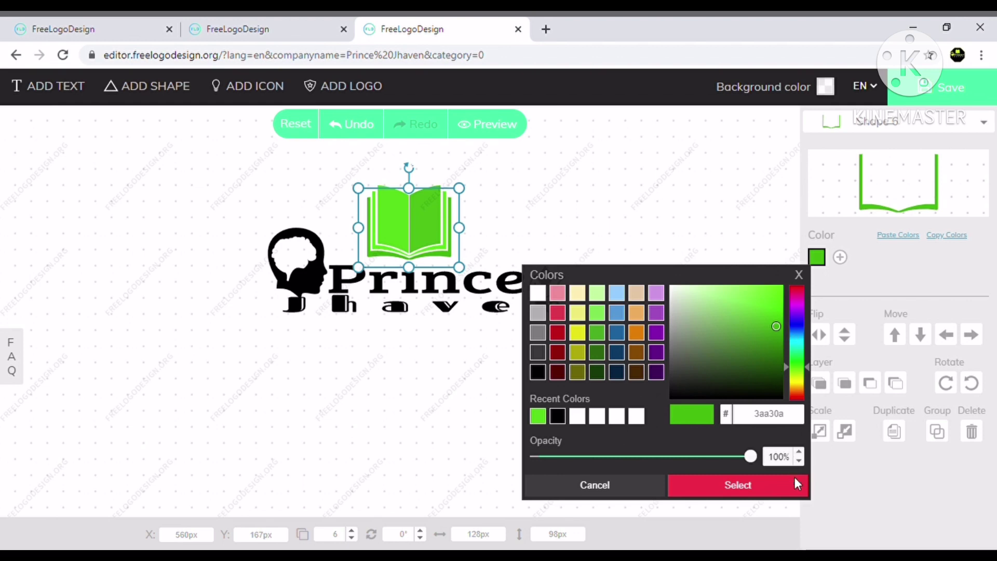
left_click(678, 219)
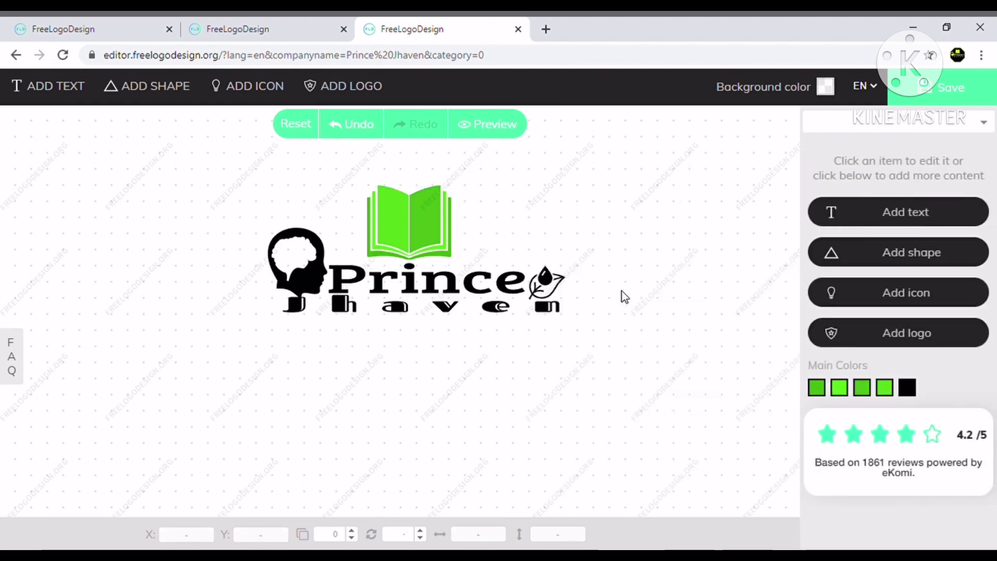
left_click(312, 264)
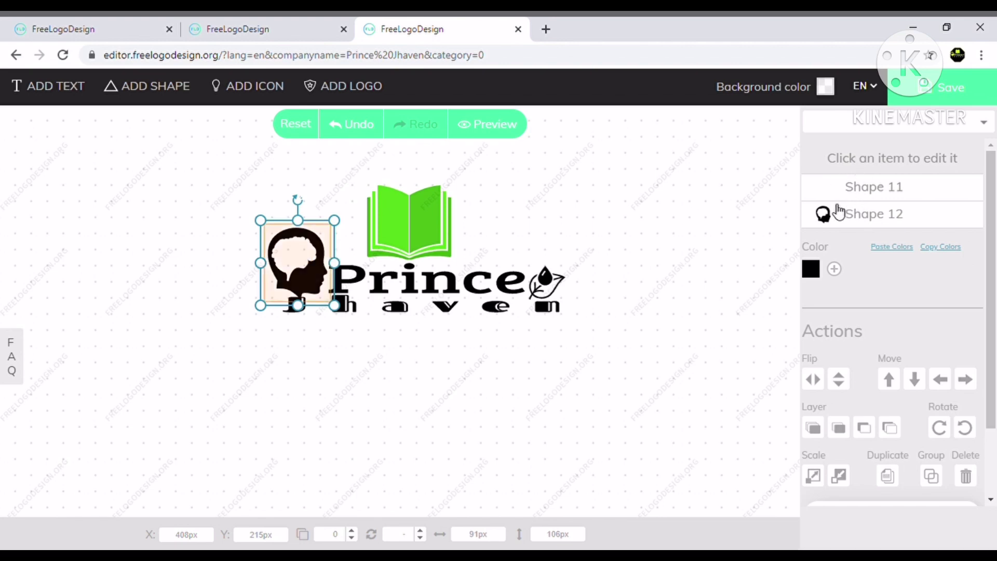
Recolour the head silhouette beside Prince to yellow.
left_click(842, 189)
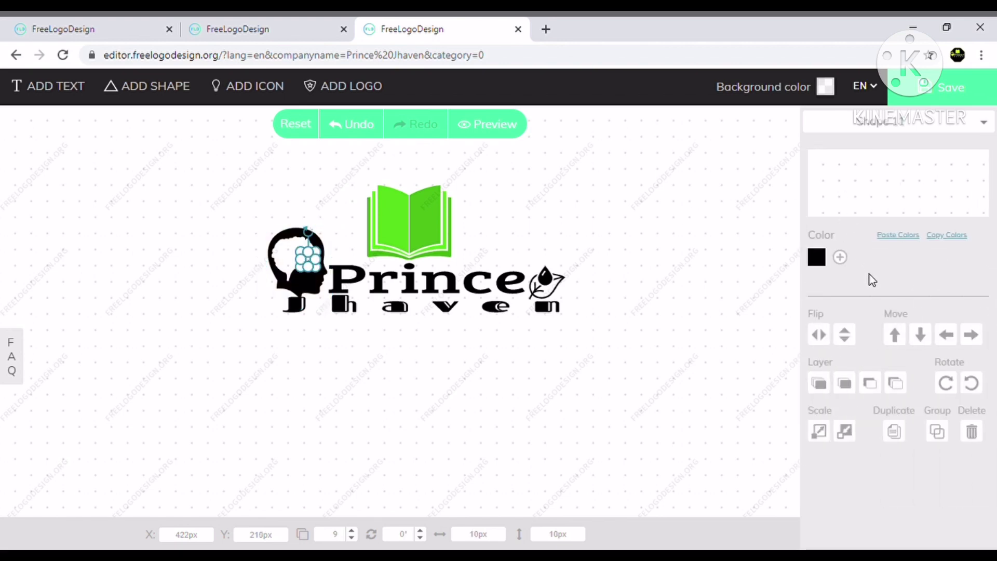
left_click(817, 257)
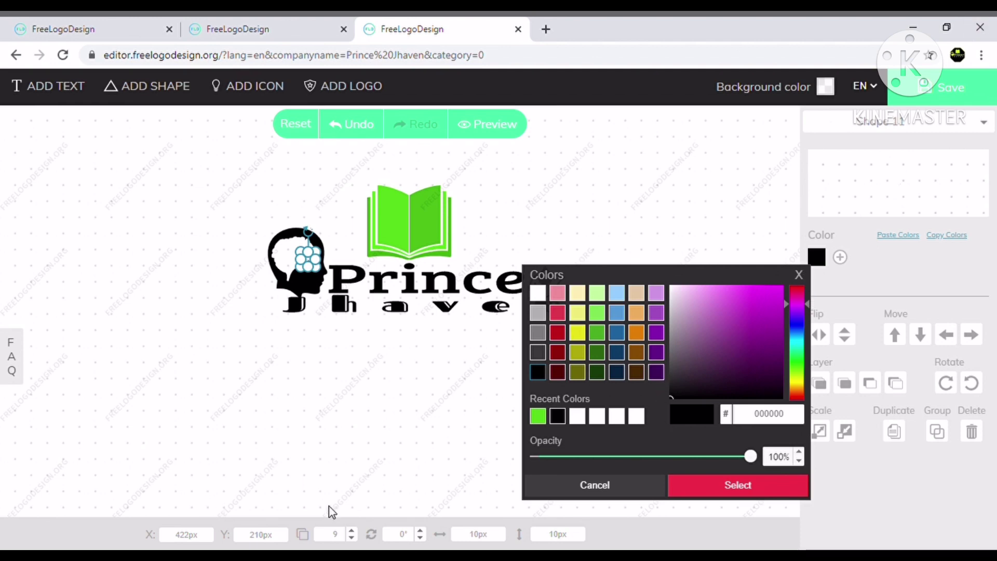
left_click(566, 492)
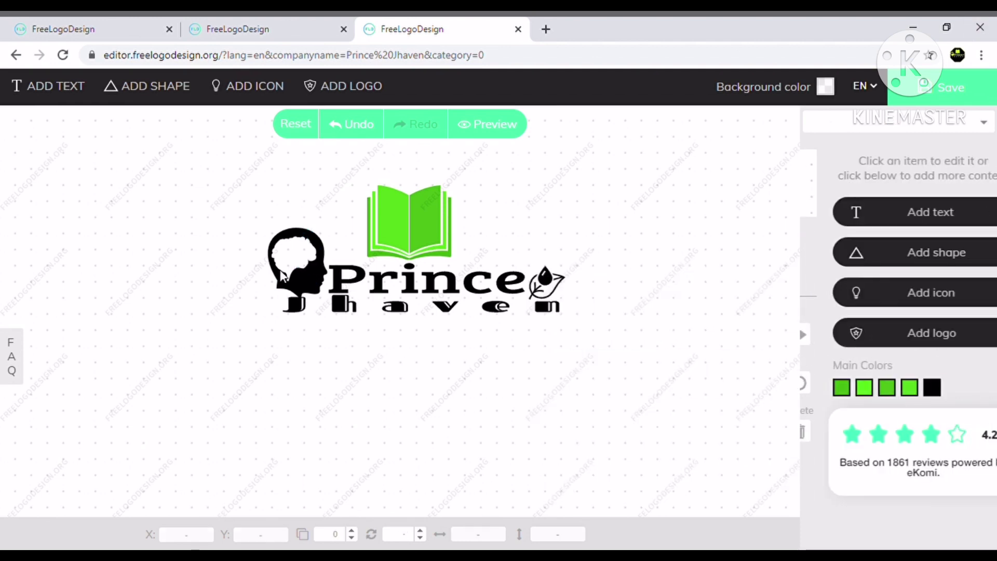
left_click(317, 268)
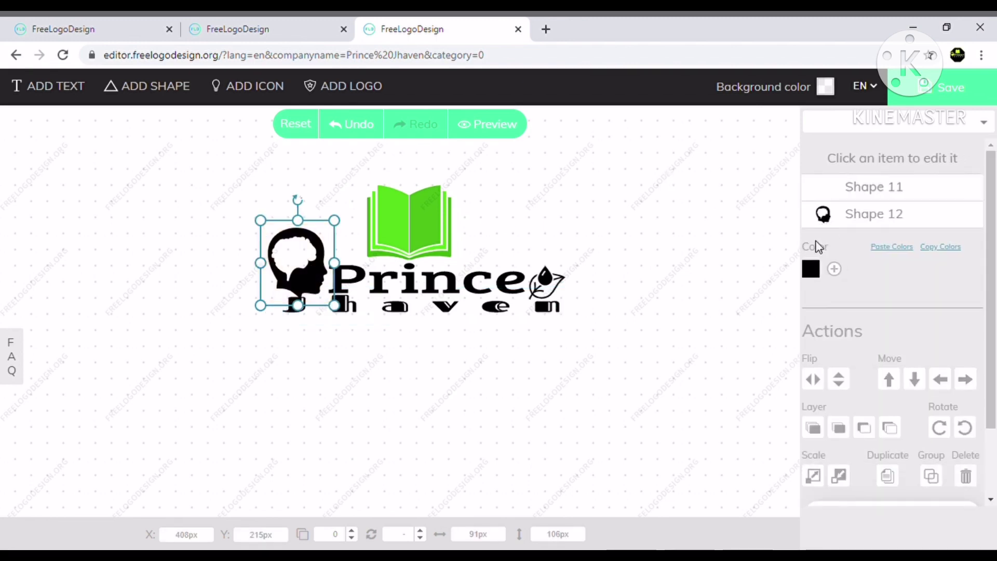
left_click(833, 215)
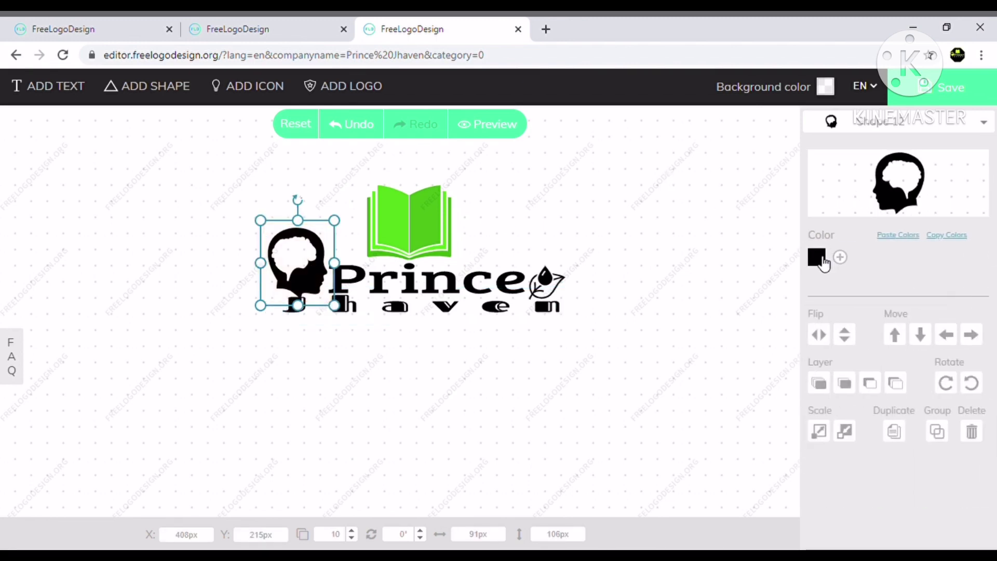
left_click(817, 257)
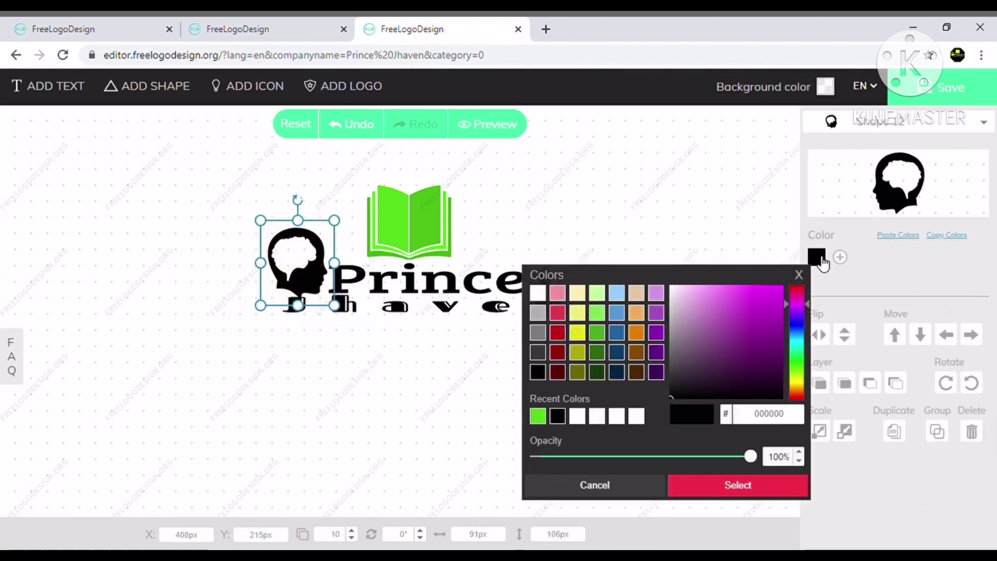
left_click(578, 353)
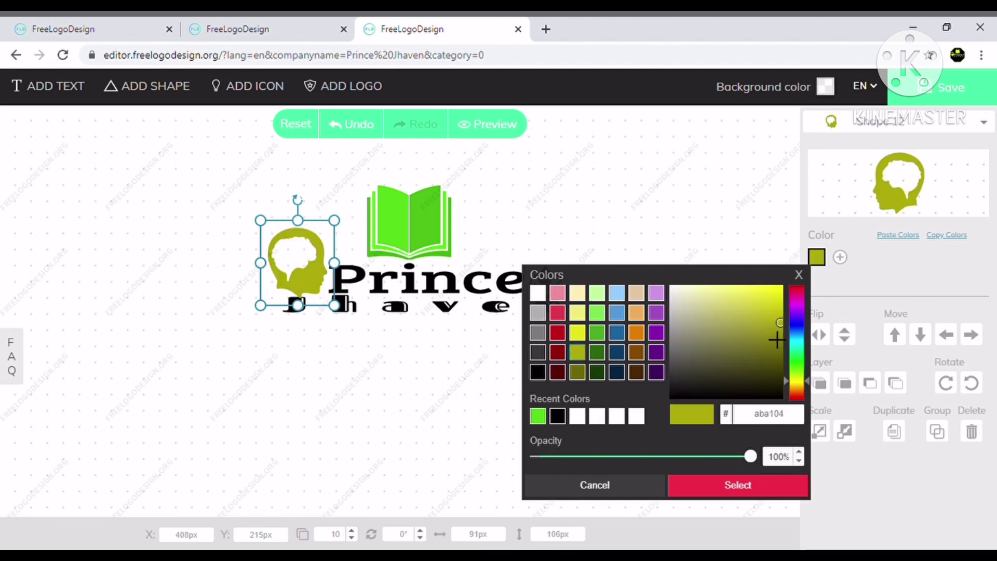
mouse_move(776, 338)
left_mouse_down()
mouse_move(778, 309)
mouse_move(788, 313)
left_mouse_up()
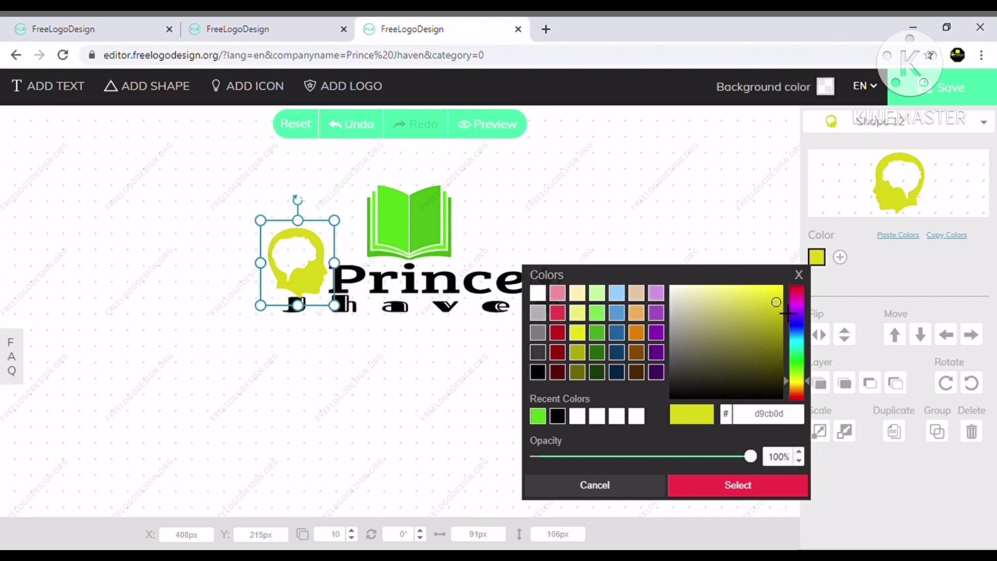
left_click(721, 162)
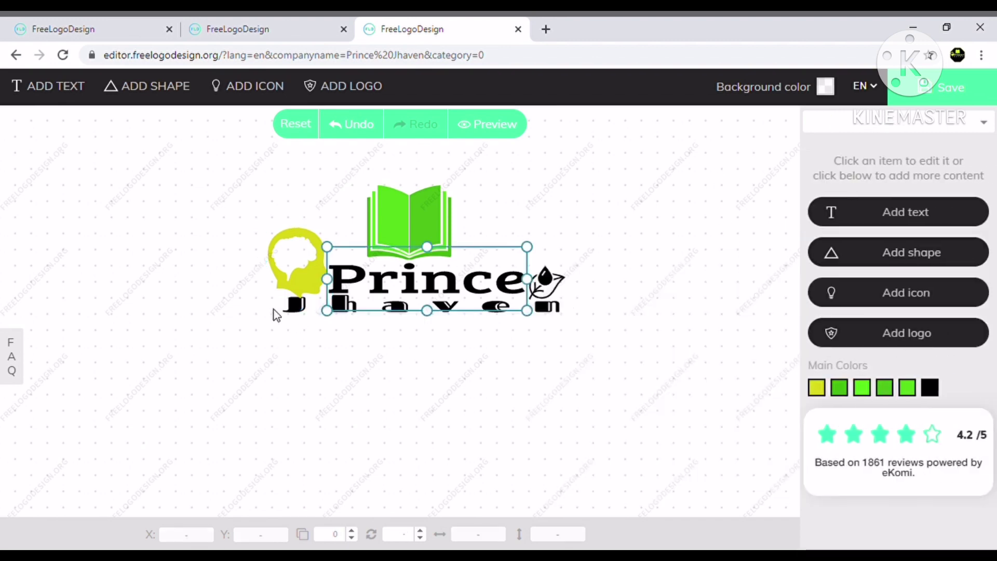
Set the small brain shape inside the head to black.
left_click(291, 260)
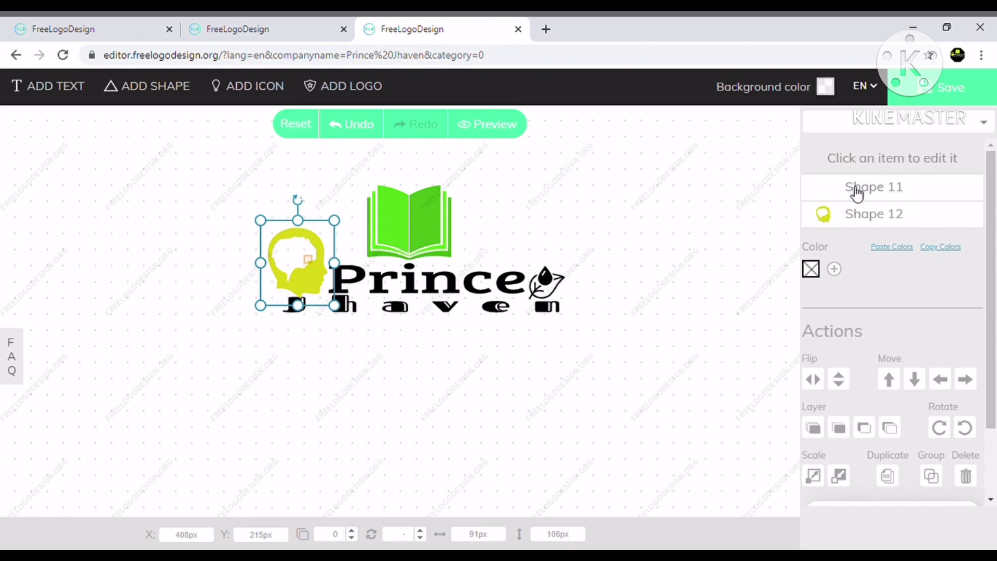
left_click(875, 188)
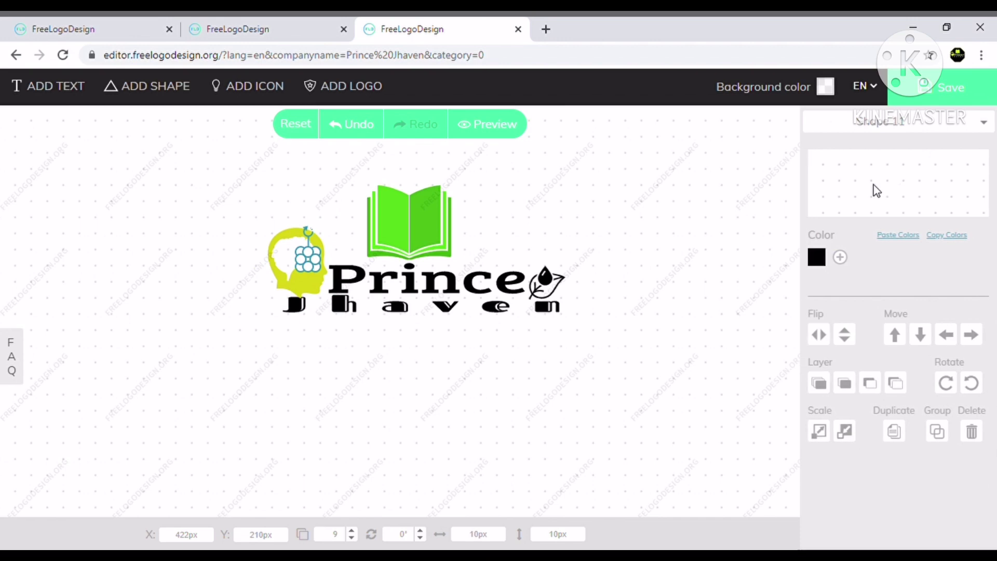
left_click(815, 258)
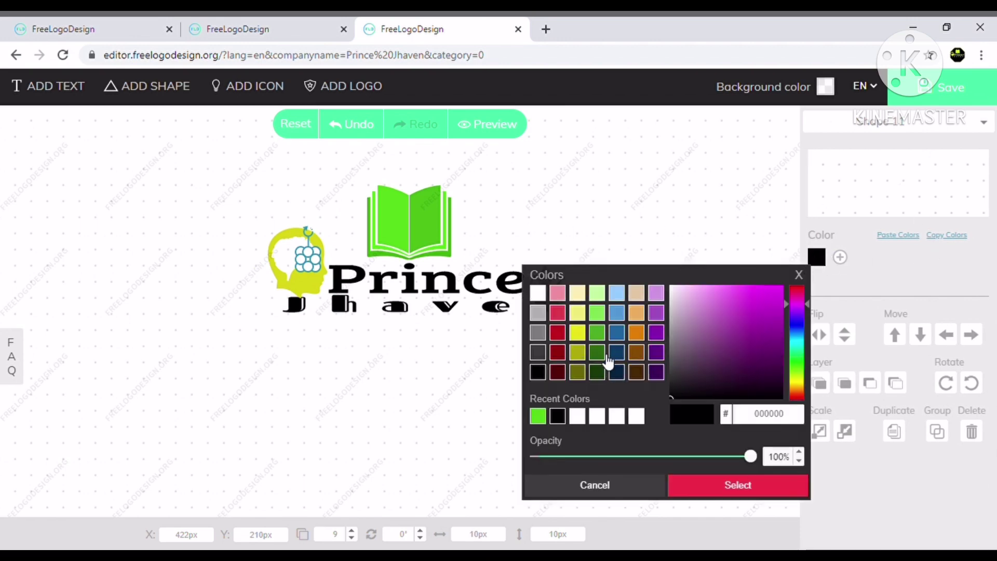
left_click(543, 376)
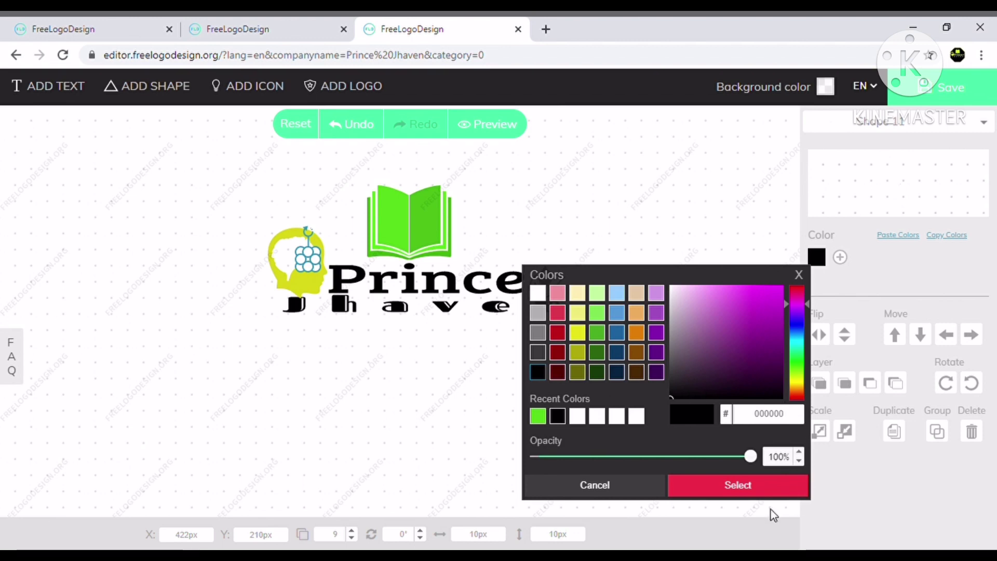
left_click(752, 485)
Clear the selection, check the head and Jhaven, then pick the drop at Prince's end.
left_click(389, 360)
left_click(300, 254)
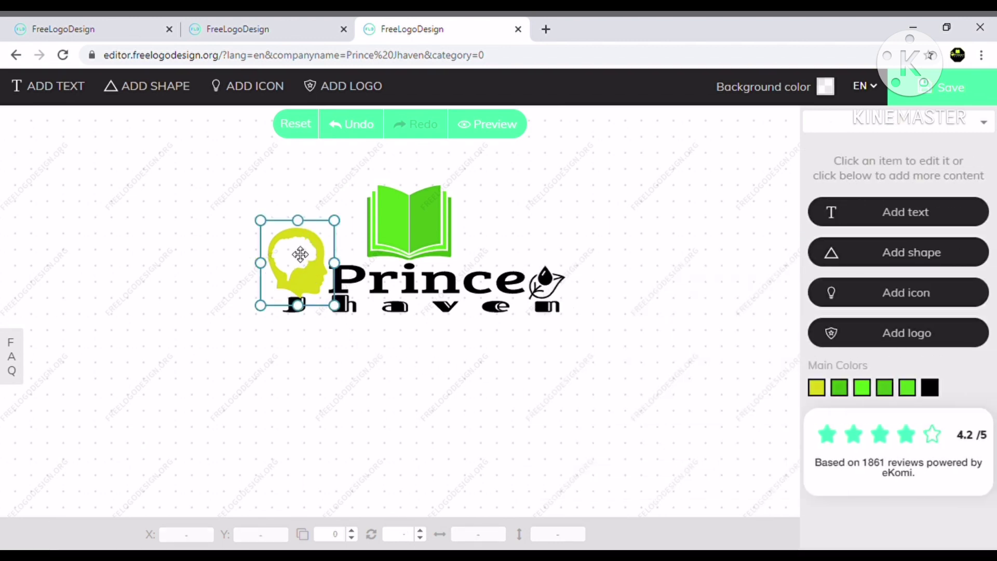
left_click(289, 256)
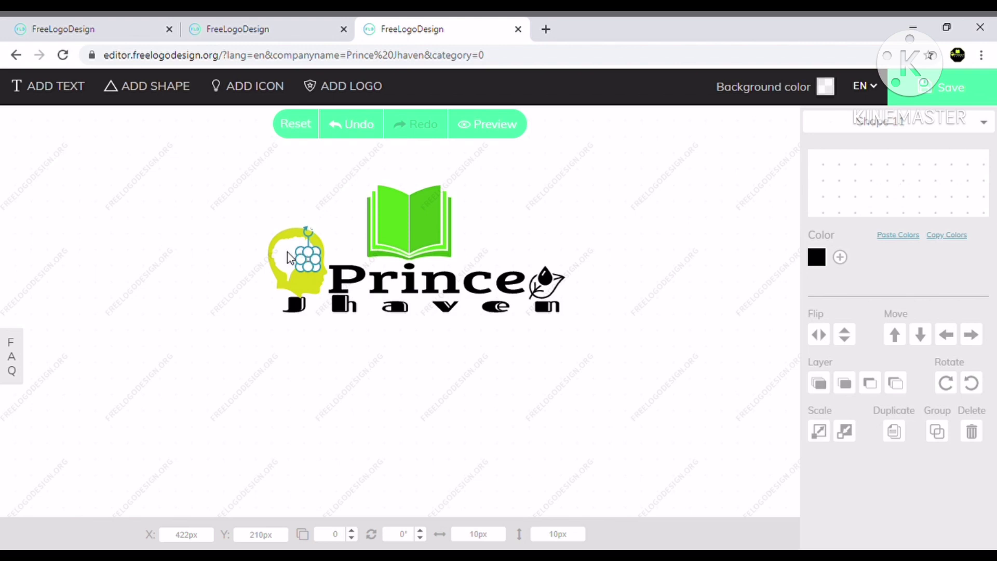
key("Escape")
left_click(276, 294)
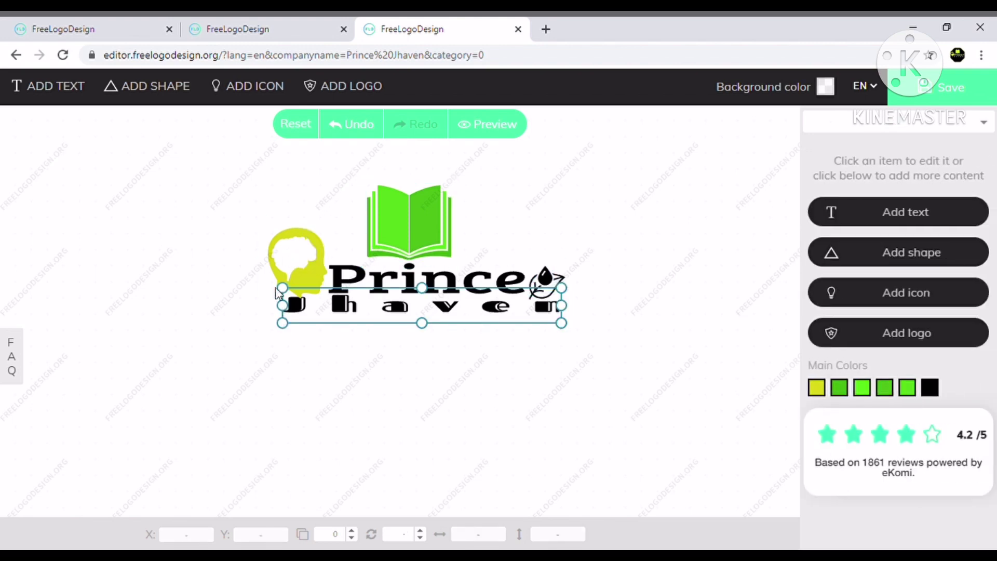
left_click(288, 265)
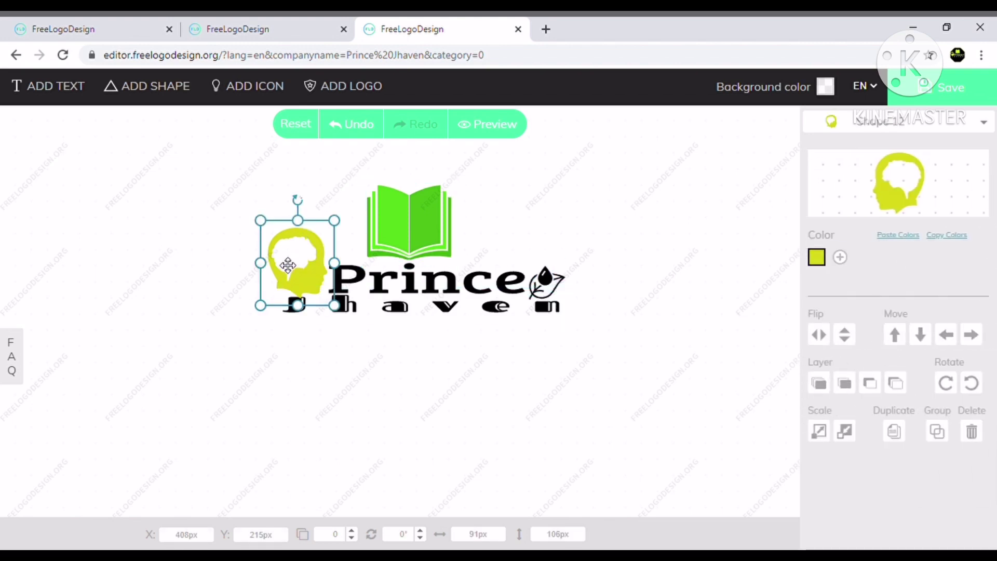
left_click(467, 369)
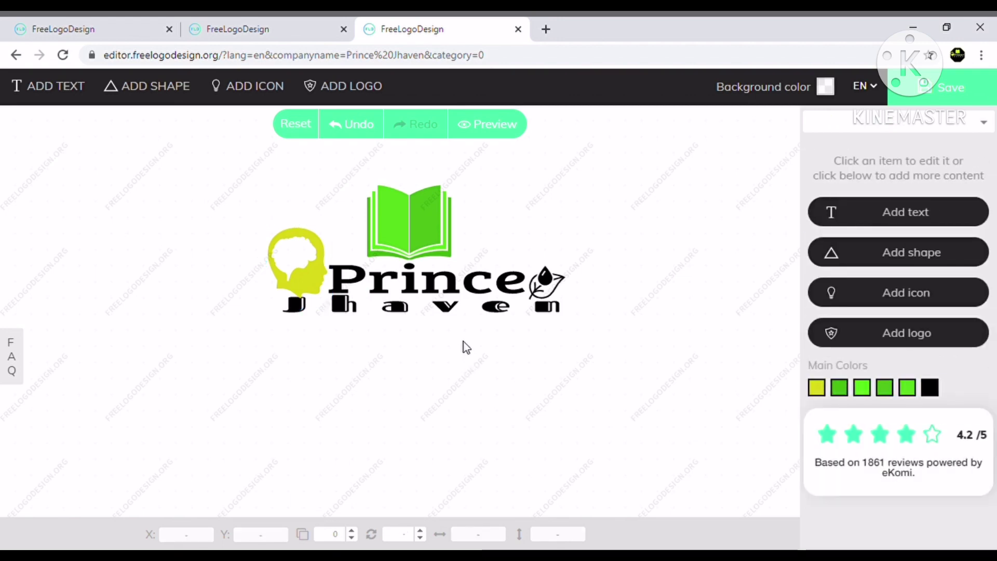
left_click(525, 314)
Colour the small drop at the end of Prince yellow.
left_click(548, 288)
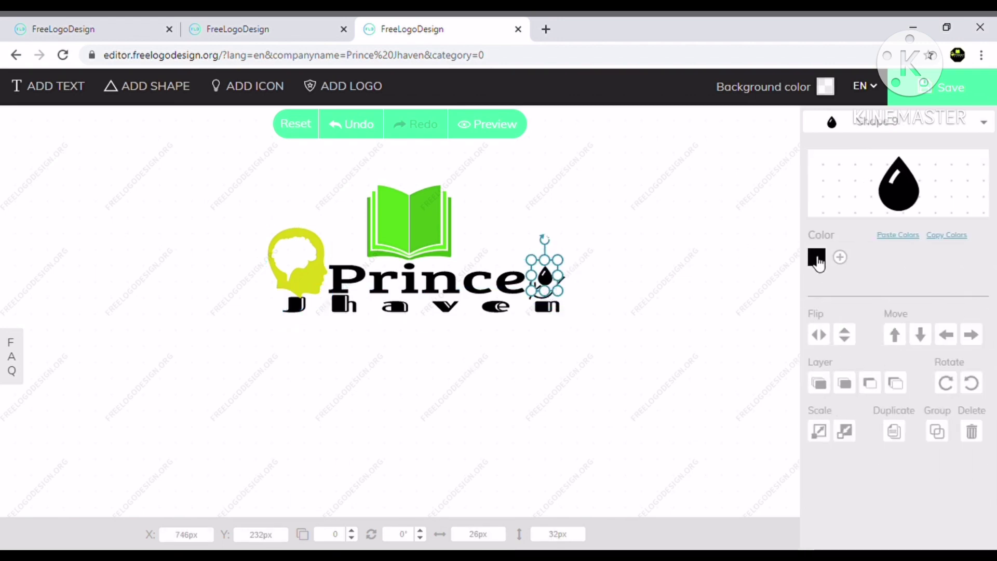
left_click(816, 258)
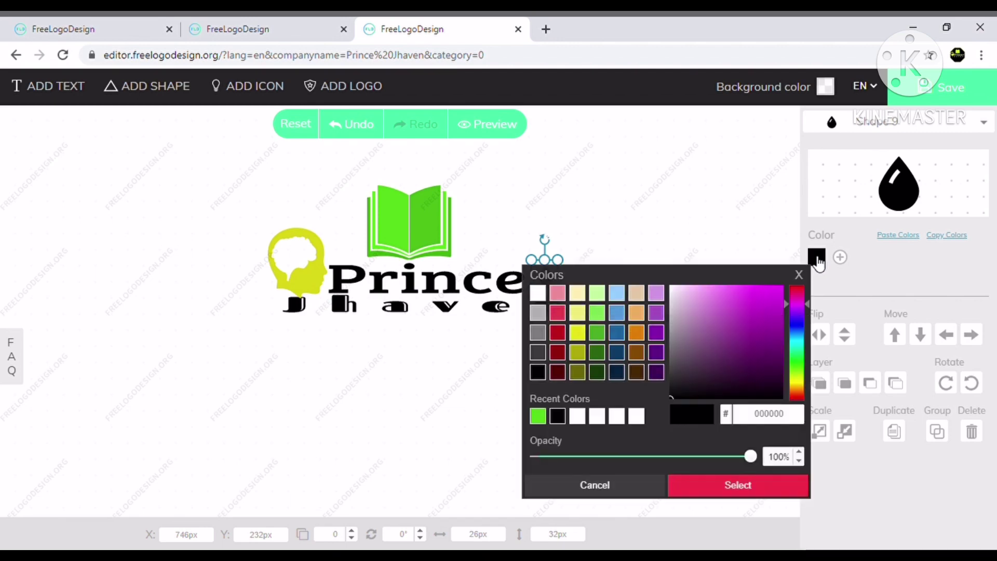
left_click(577, 333)
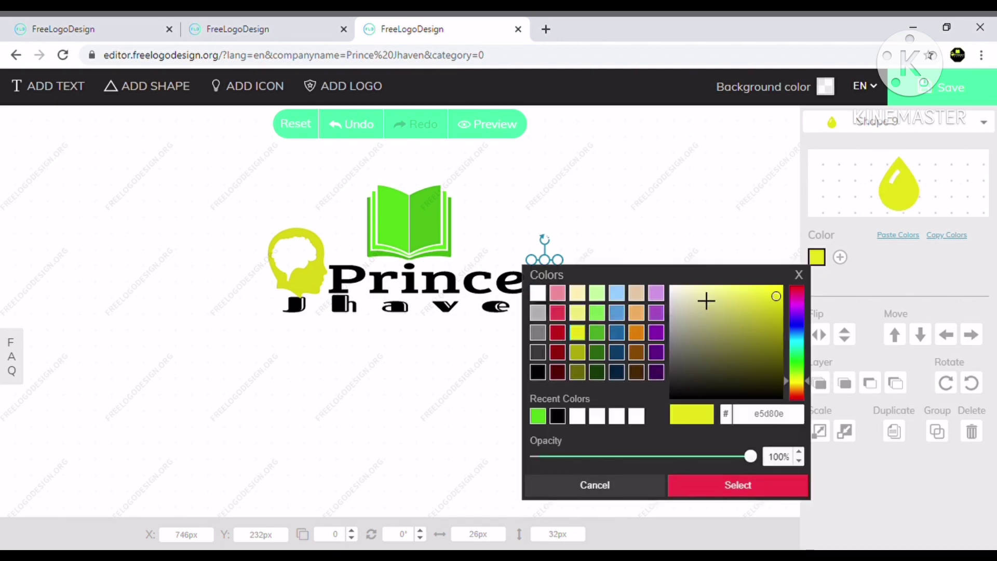
left_click(744, 485)
left_click(677, 316)
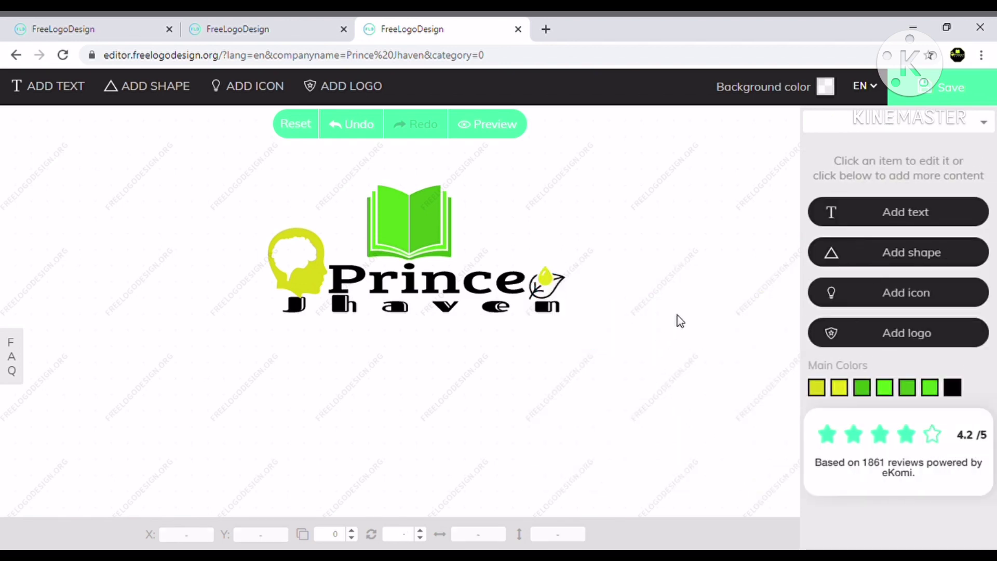
Colour the leaf outline under the drop bright green (54f00c).
left_click(541, 297)
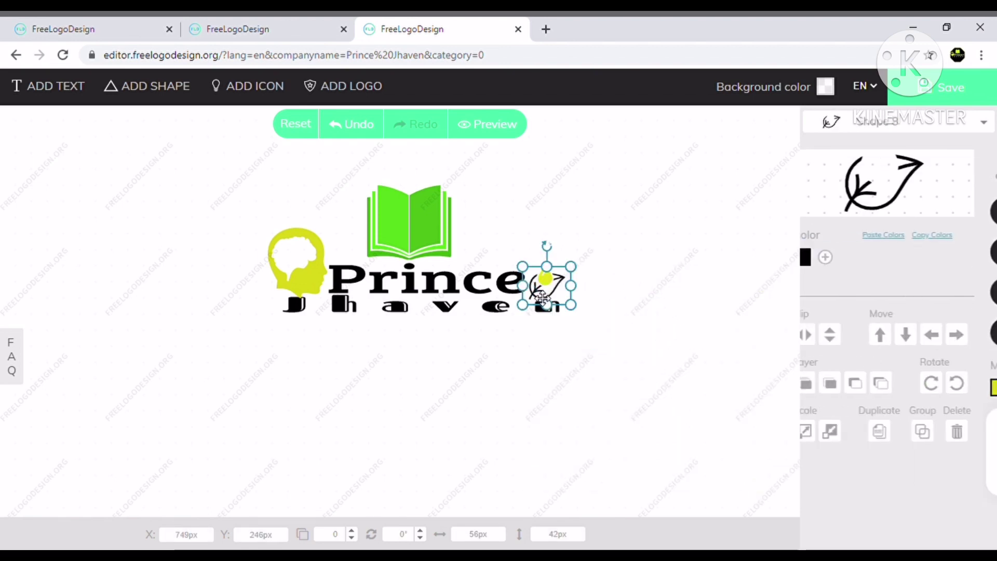
left_click(817, 258)
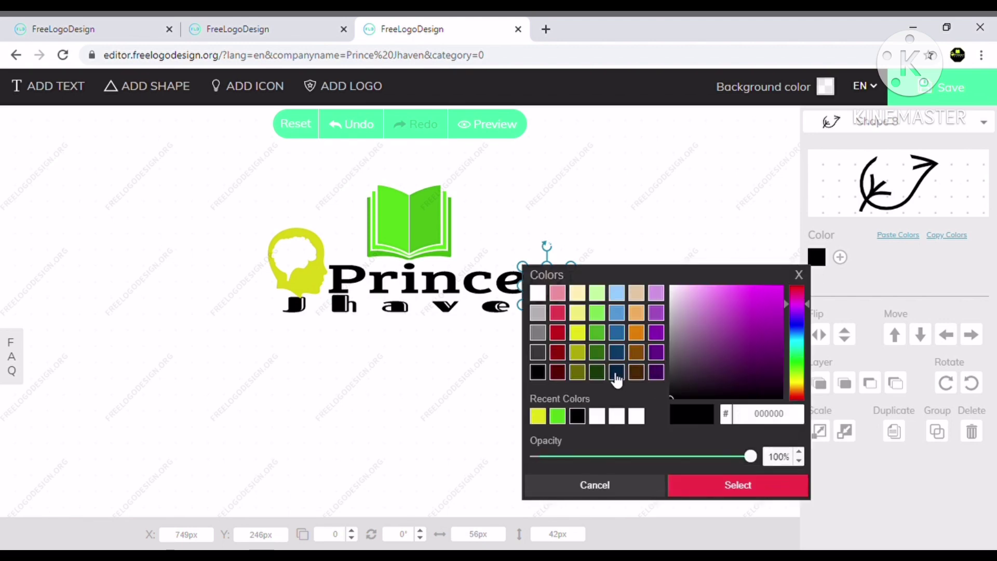
left_click(603, 355)
left_click_drag(771, 316, 789, 303)
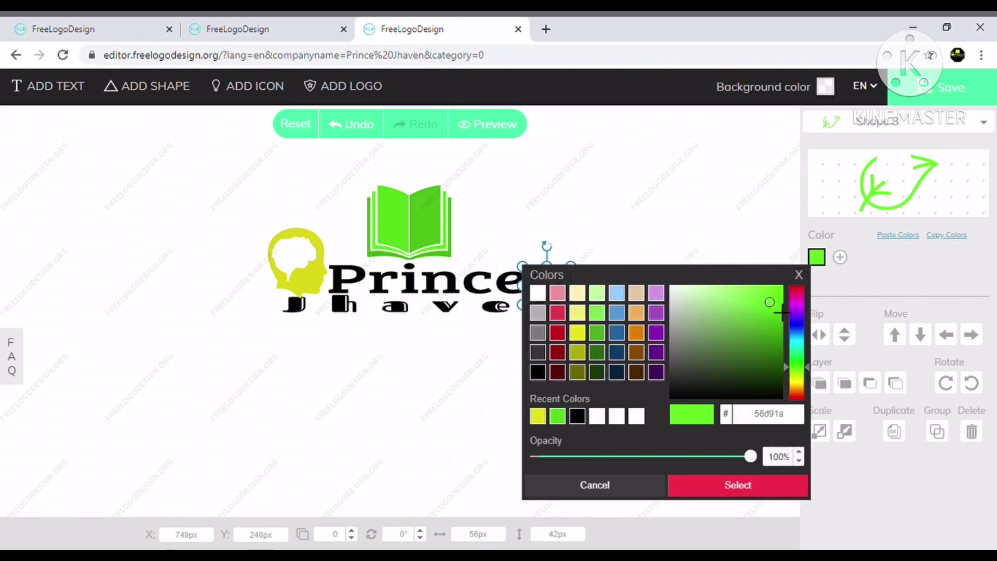
left_click(745, 483)
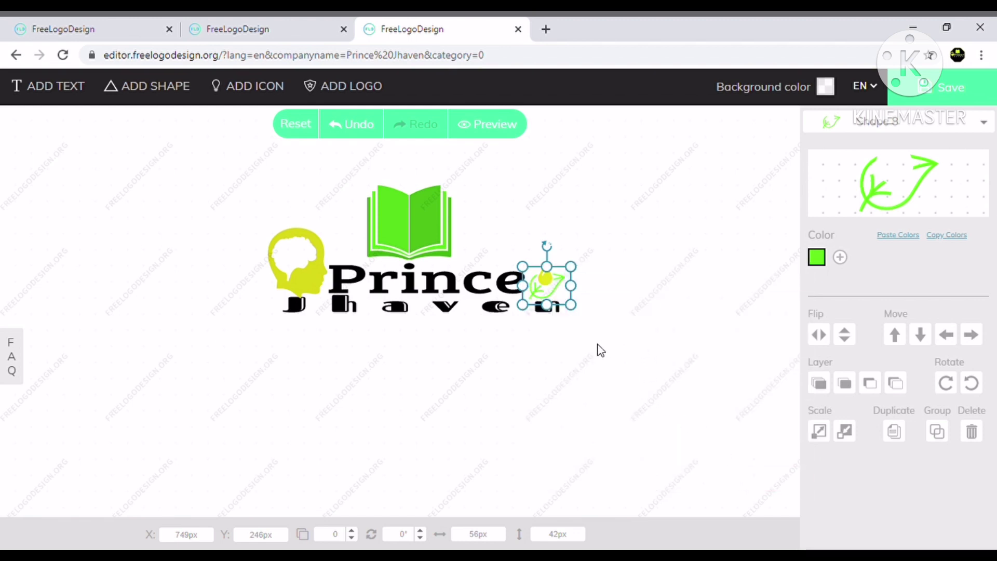
left_click(654, 326)
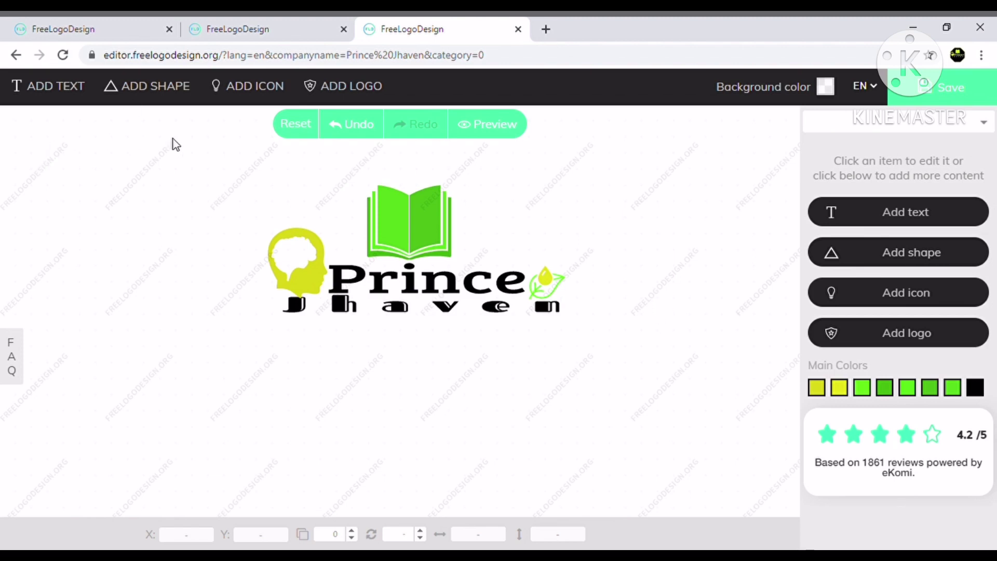
Recolour the word Prince from black to olive green (8a8216).
left_click(418, 287)
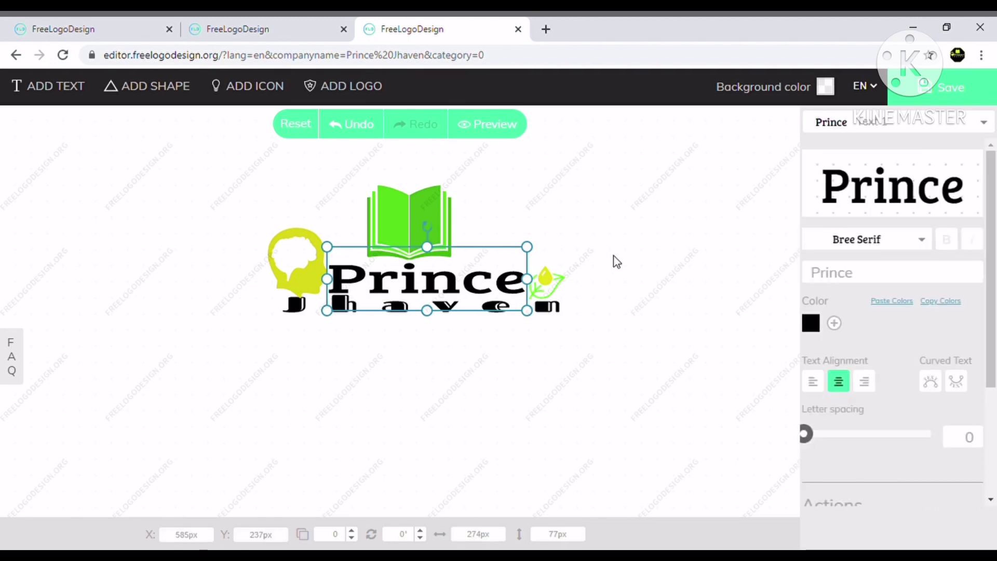
left_click(592, 196)
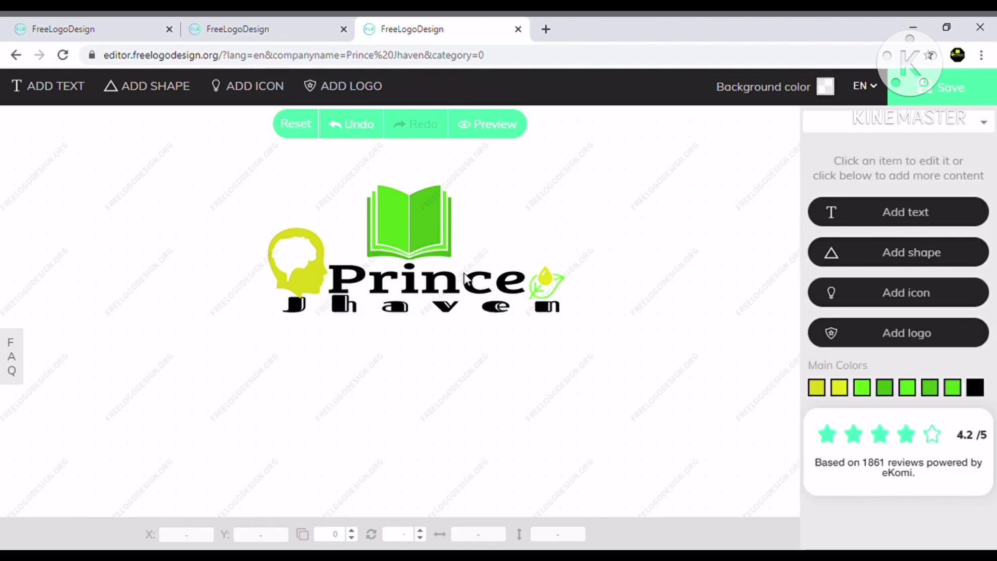
left_click(438, 286)
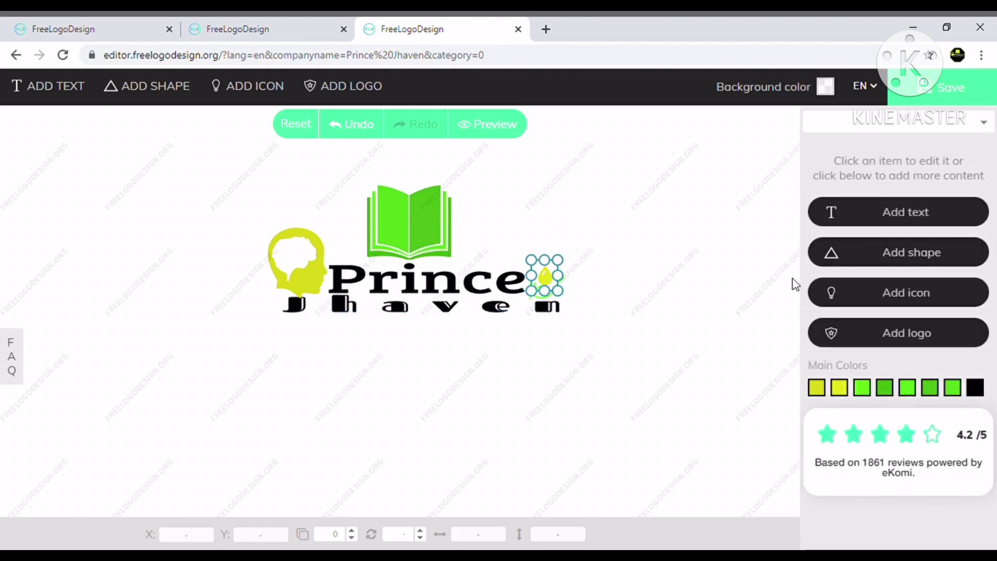
left_click(487, 295)
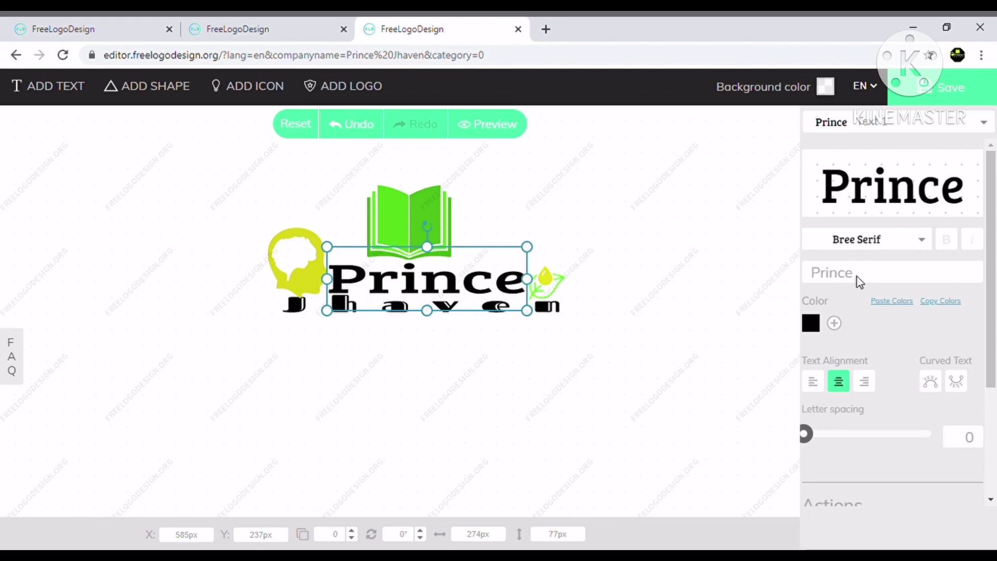
left_click(811, 323)
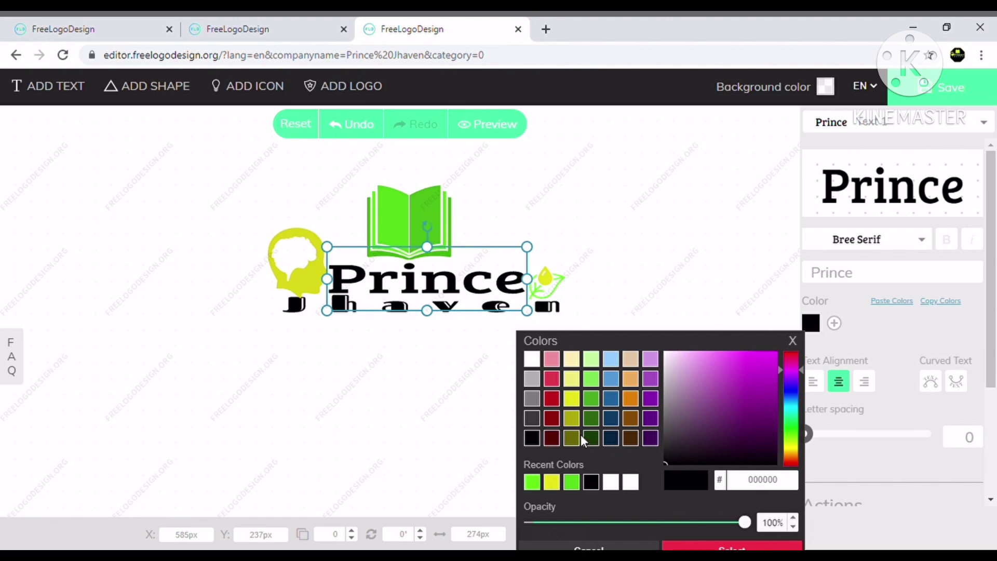
left_click(571, 418)
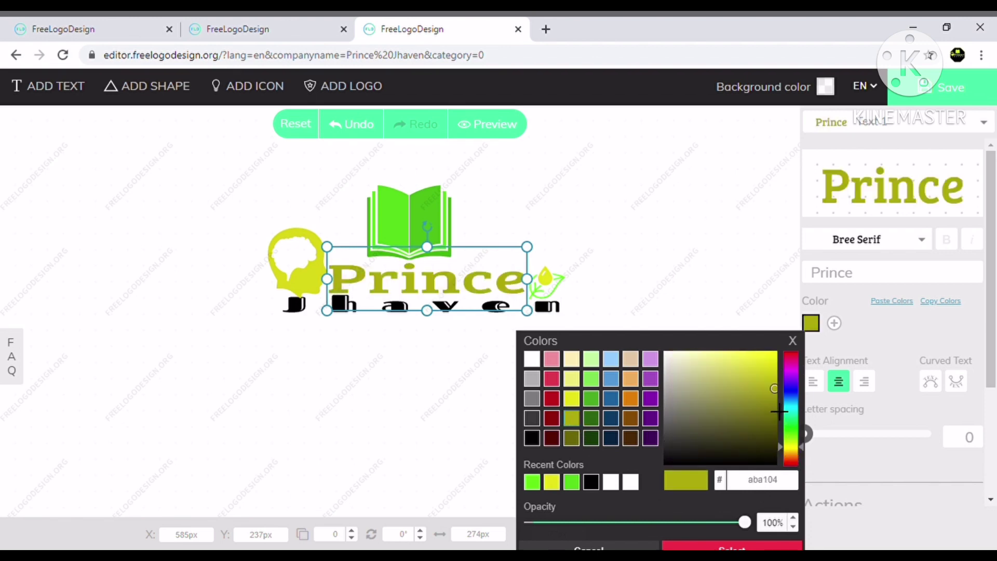
mouse_move(787, 400)
left_mouse_down()
mouse_move(757, 408)
mouse_move(760, 418)
left_mouse_up()
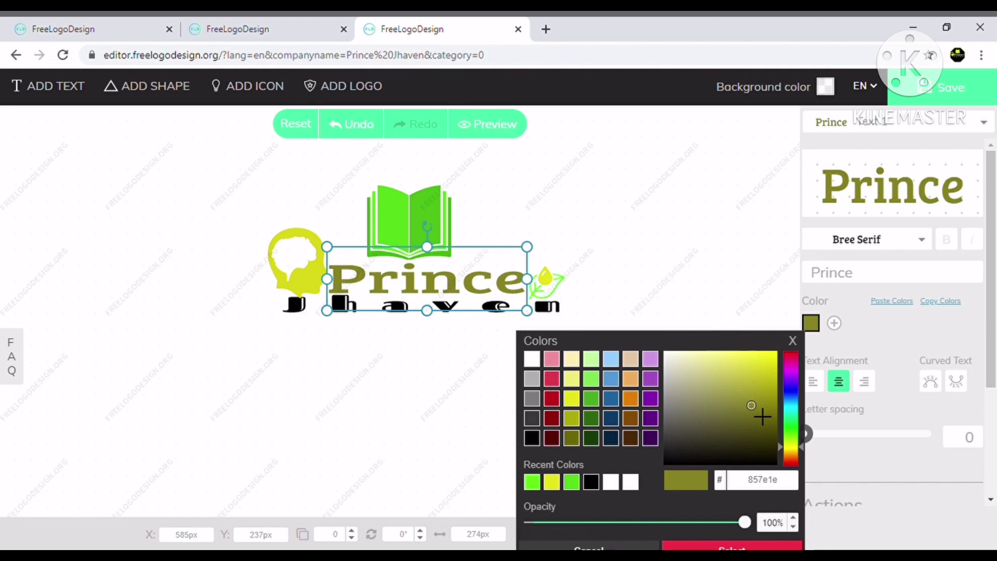
left_click_drag(763, 417, 761, 416)
left_click_drag(763, 418, 768, 415)
left_click(263, 415)
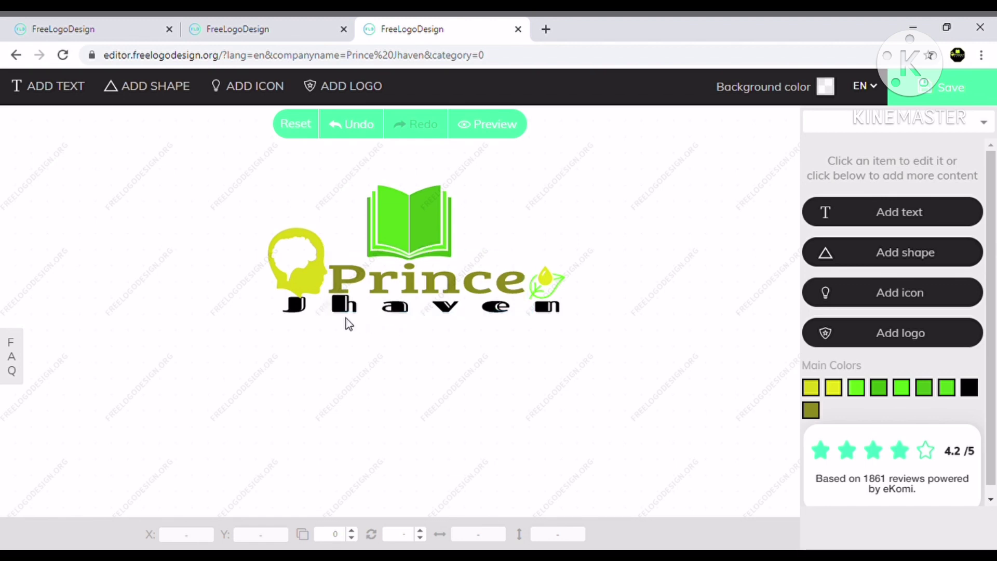
Colour the spaced Jhaven letters teal, leaving the leaf icon nudged slightly right.
left_click(351, 307)
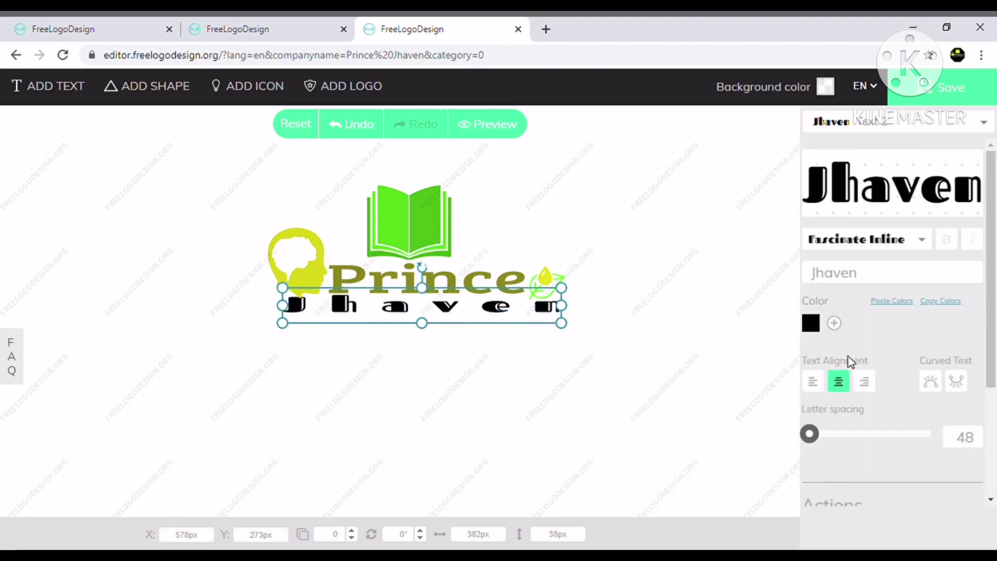
left_click(810, 323)
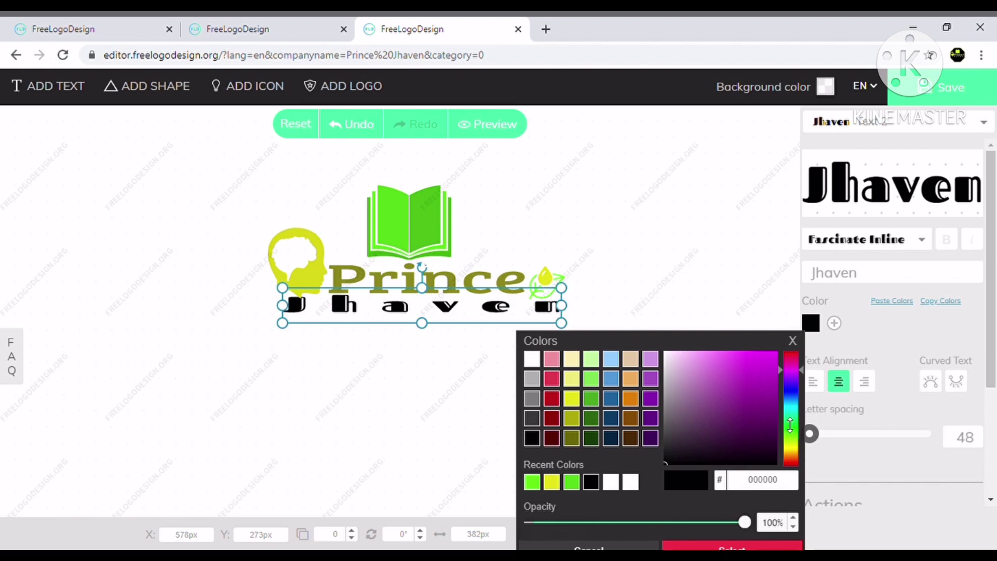
left_click(796, 413)
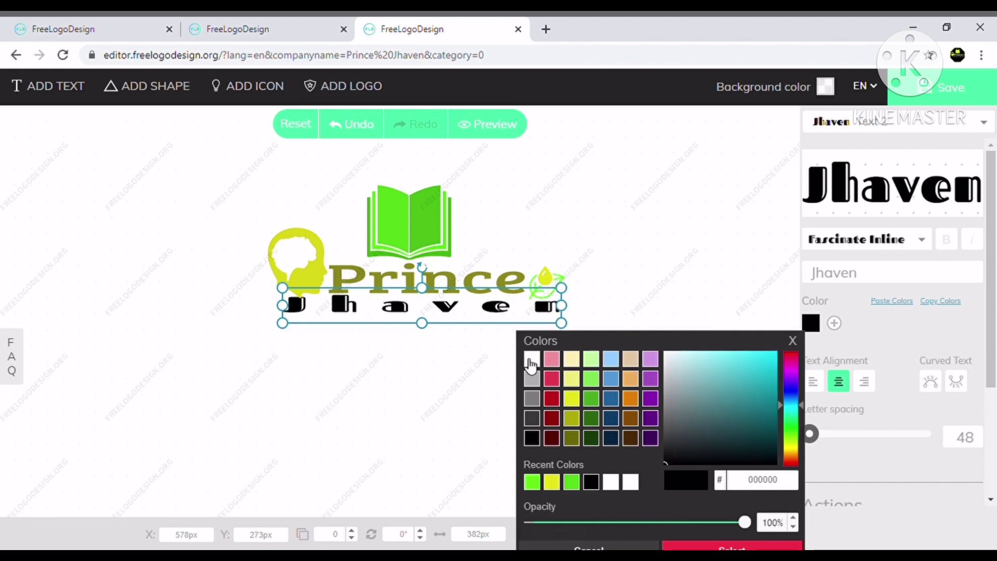
left_click(616, 405)
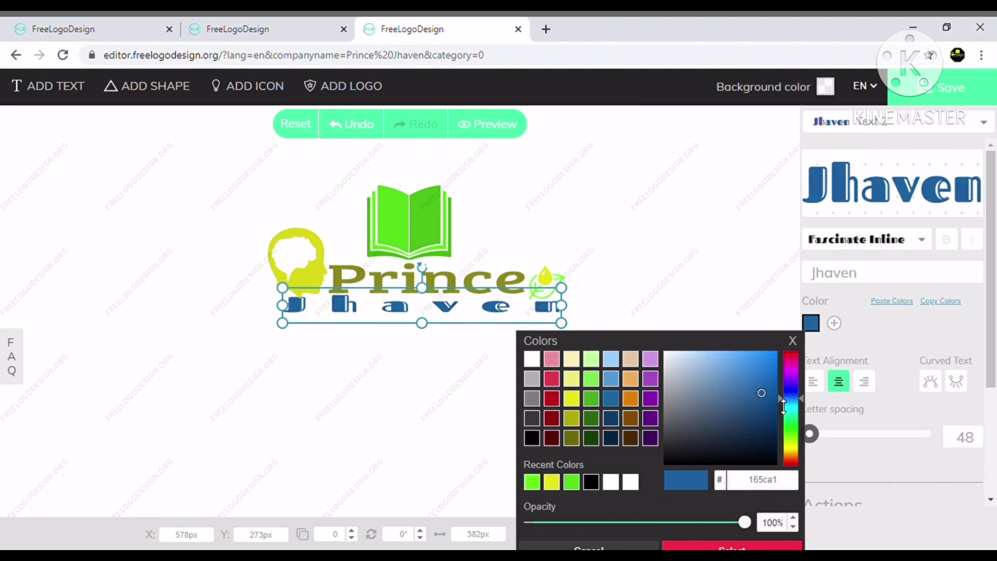
mouse_move(784, 407)
left_mouse_down()
mouse_move(784, 370)
mouse_move(787, 408)
left_mouse_up()
left_click_drag(786, 408, 787, 419)
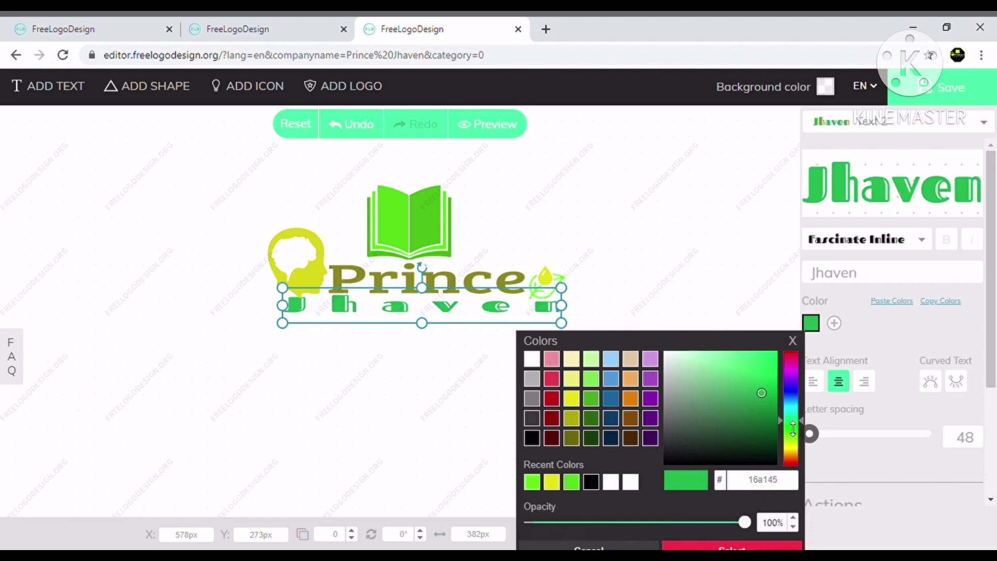
mouse_move(792, 428)
left_mouse_down()
mouse_move(796, 458)
mouse_move(792, 427)
left_mouse_up()
left_click_drag(791, 426, 791, 406)
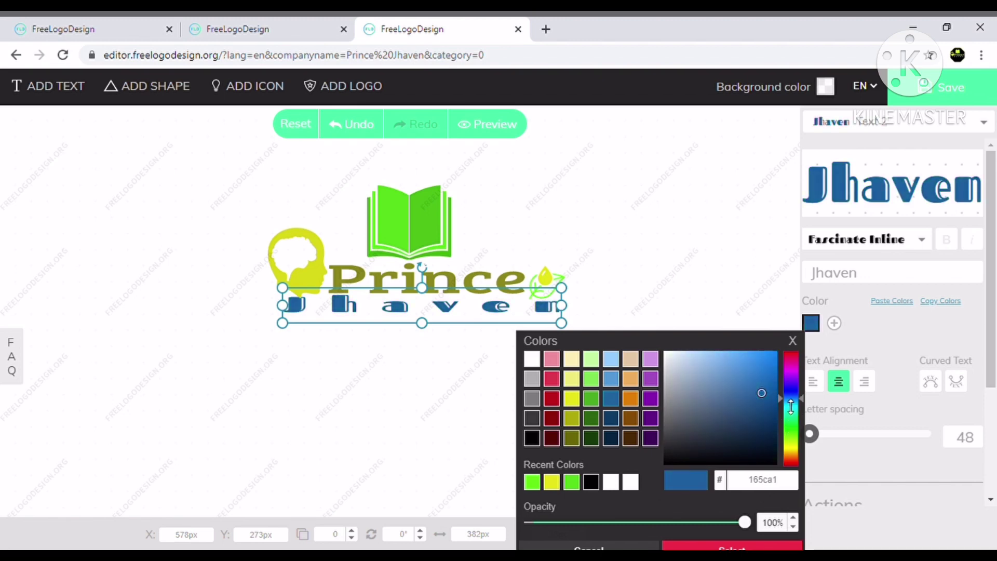
mouse_move(791, 406)
left_mouse_down()
mouse_move(791, 397)
mouse_move(796, 425)
left_mouse_up()
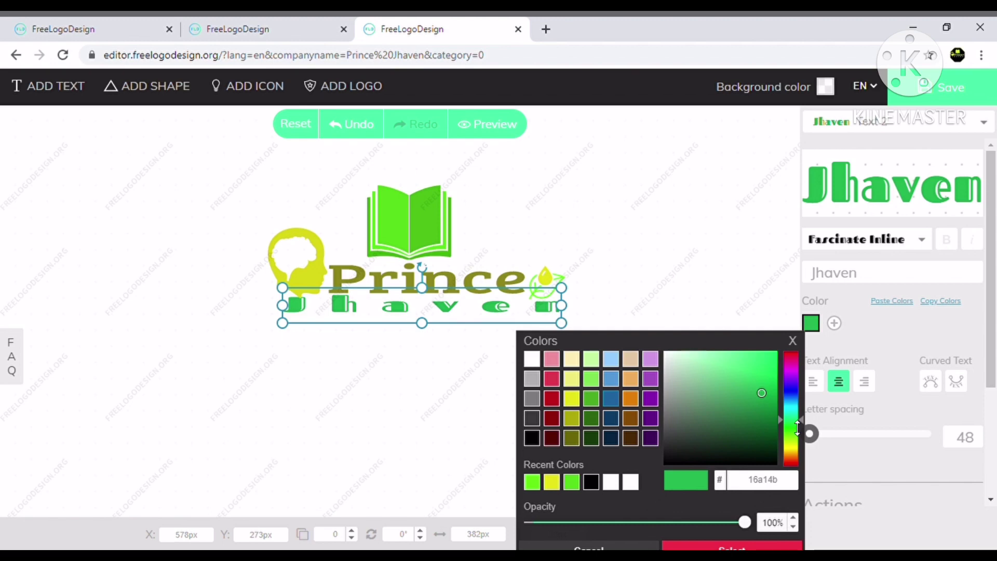
left_click_drag(797, 428, 792, 413)
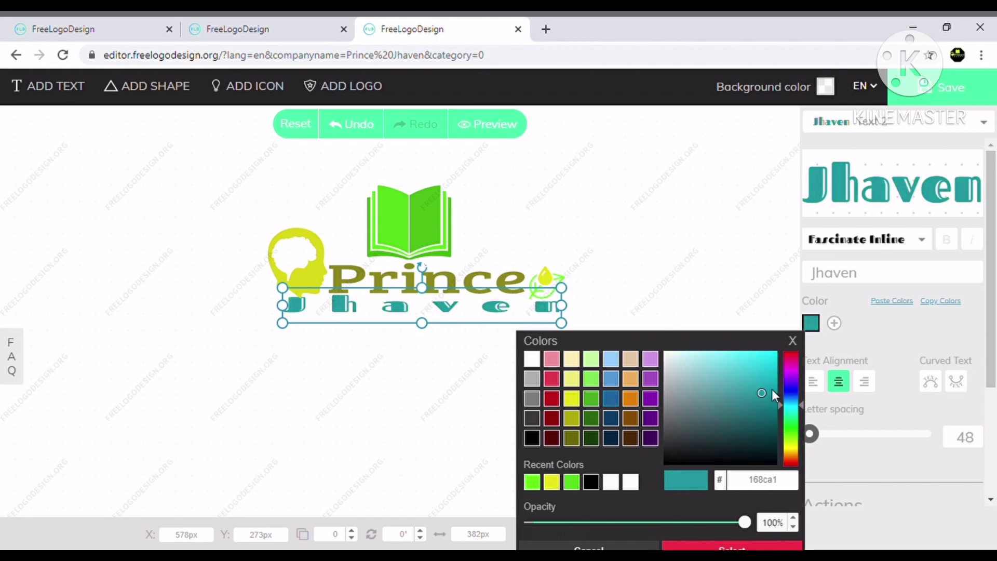
left_click(684, 228)
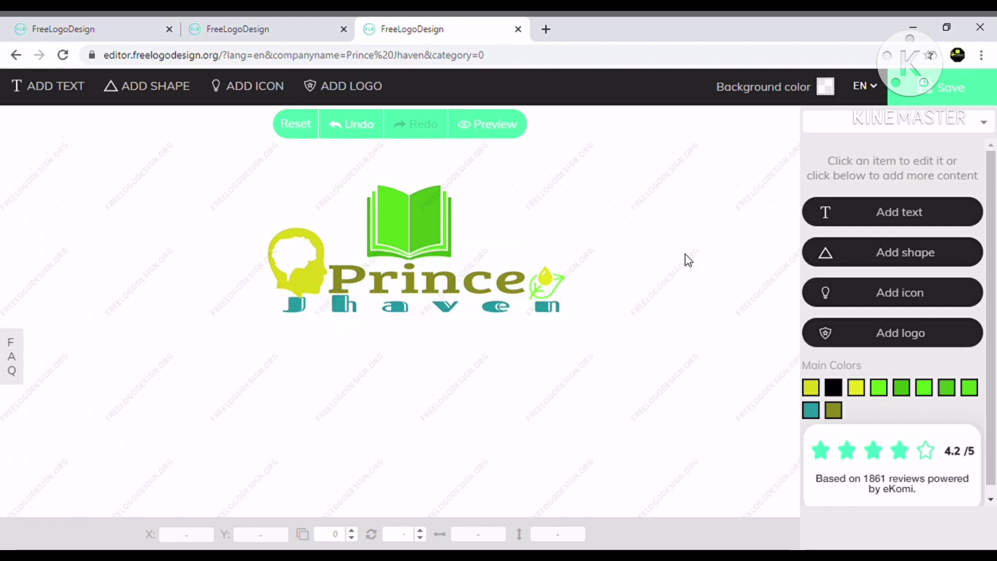
left_click(558, 288)
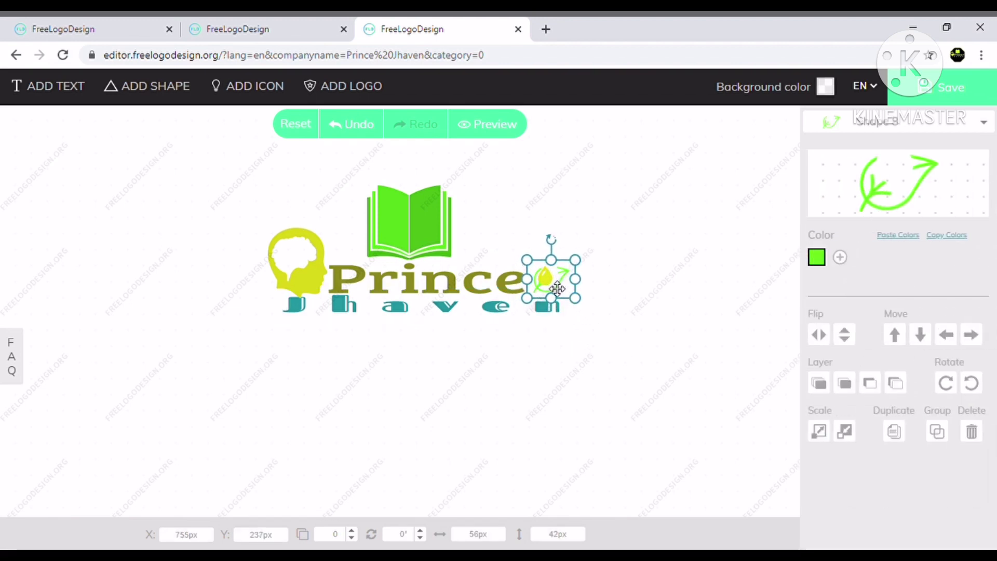
left_click(461, 312)
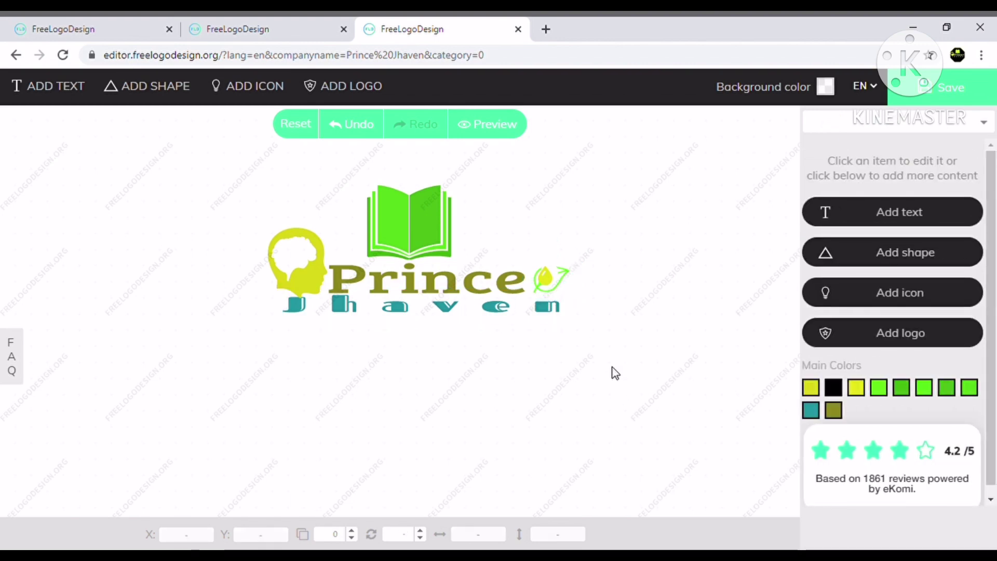
mouse_move(605, 350)
left_mouse_down()
mouse_move(262, 194)
mouse_move(255, 177)
left_mouse_up()
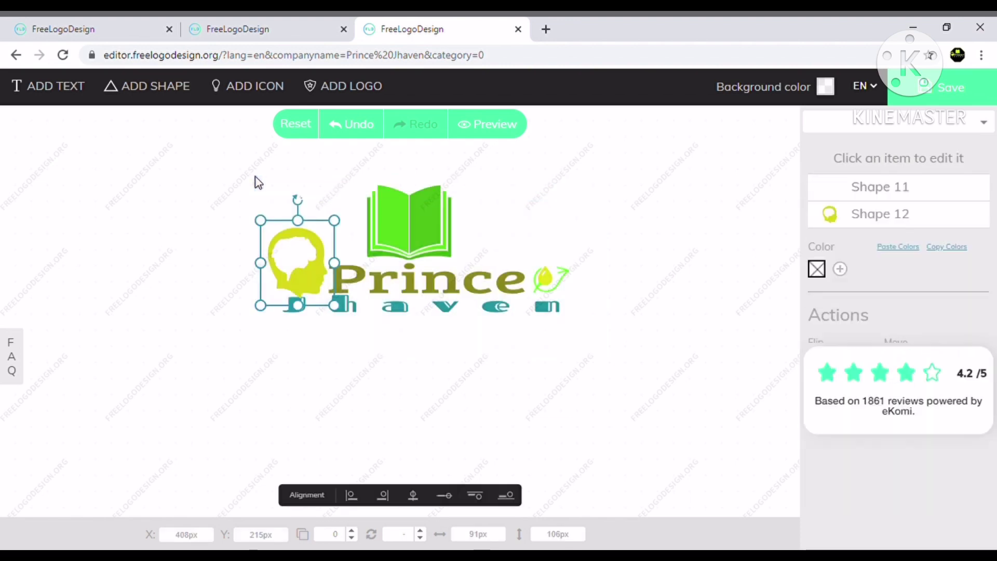
left_click(615, 364)
left_click_drag(609, 353, 255, 175)
left_click(609, 335)
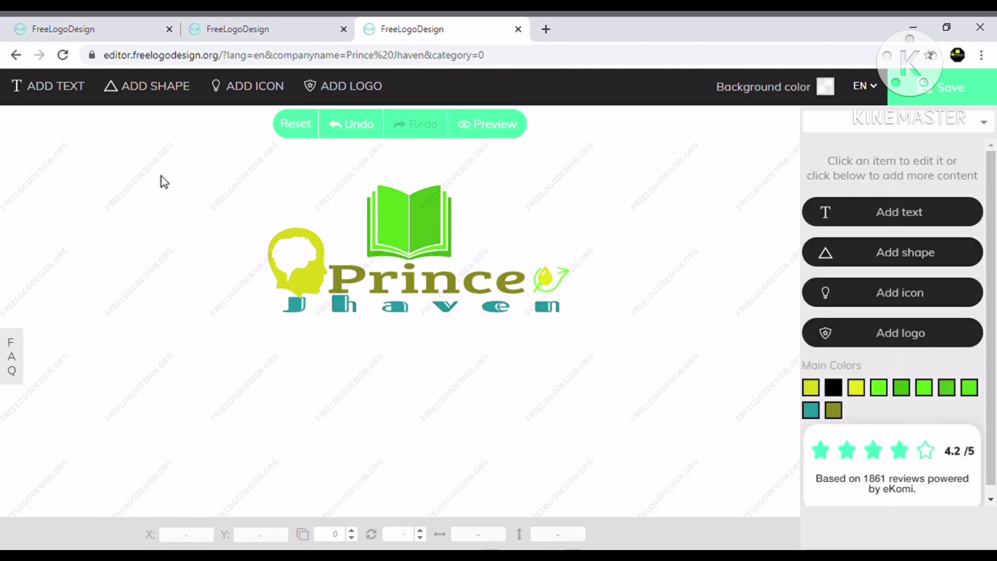
left_click_drag(238, 161, 666, 393)
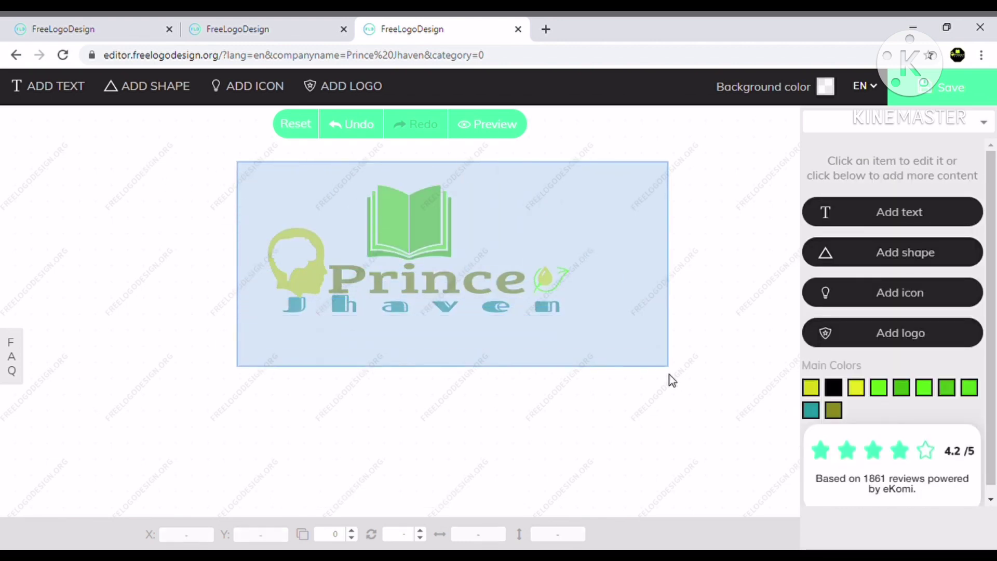
left_click(641, 386)
left_click(376, 206)
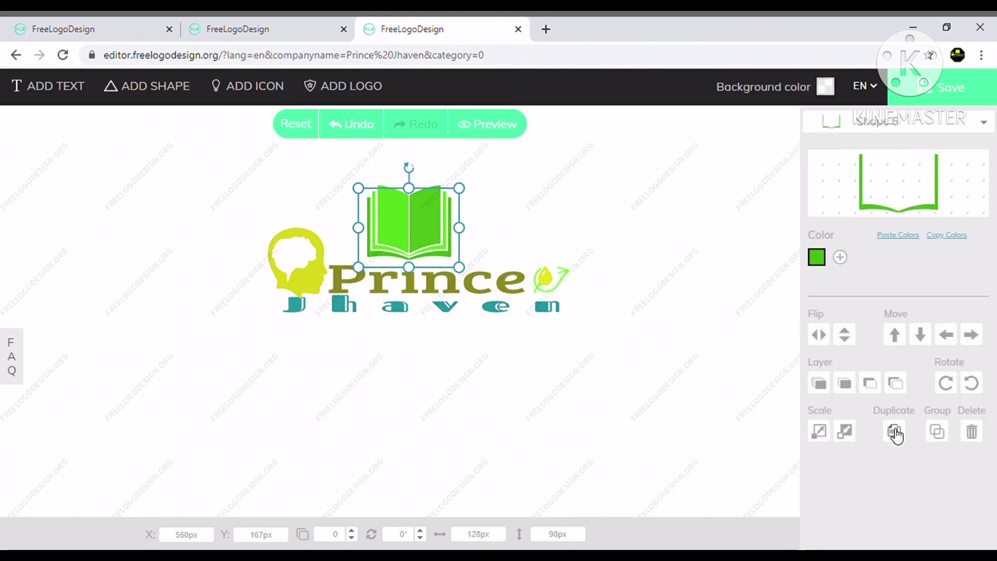
left_click(727, 412)
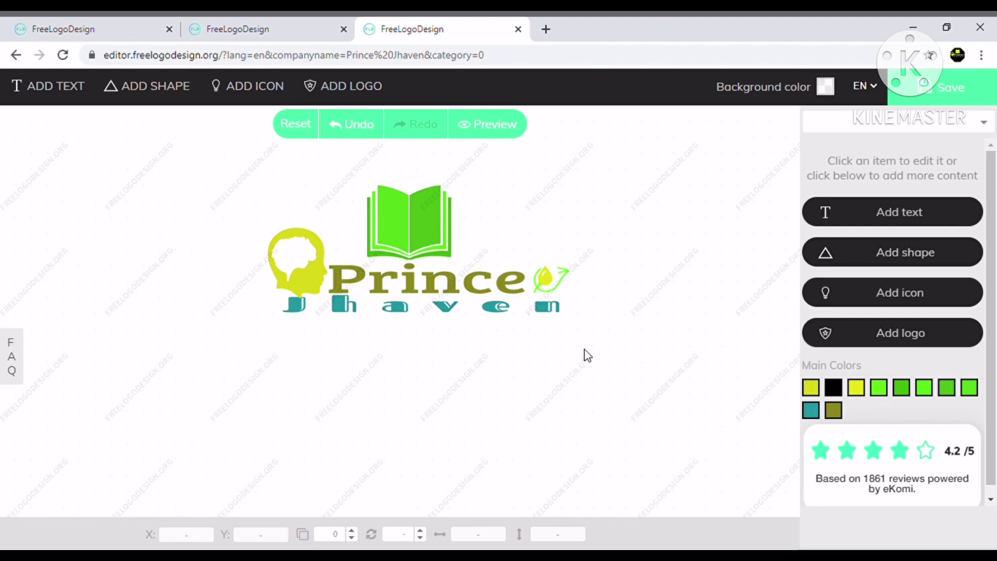
mouse_move(310, 283)
left_mouse_down()
mouse_move(602, 439)
mouse_move(246, 318)
mouse_move(326, 292)
mouse_move(319, 298)
left_mouse_up()
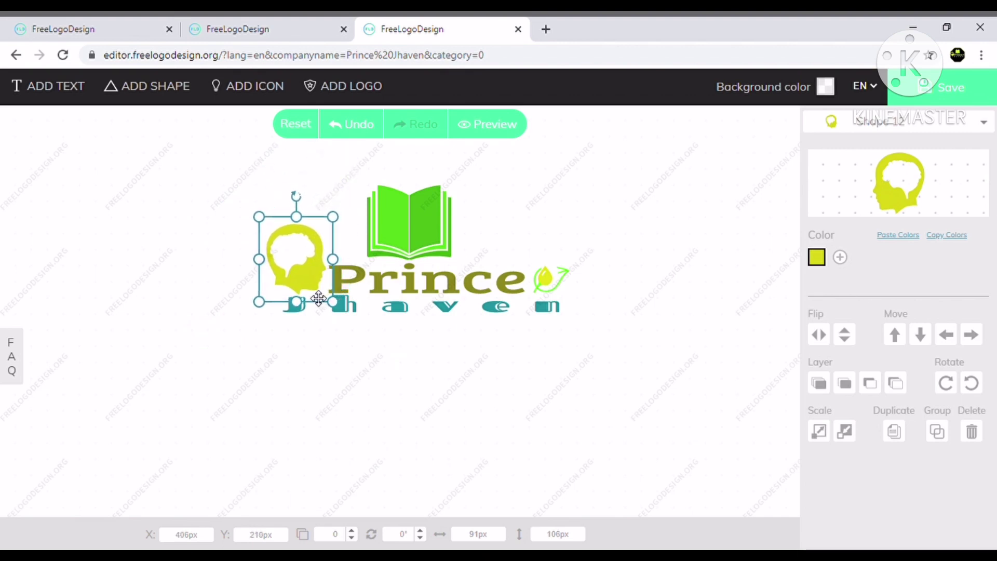
left_click_drag(319, 298, 326, 298)
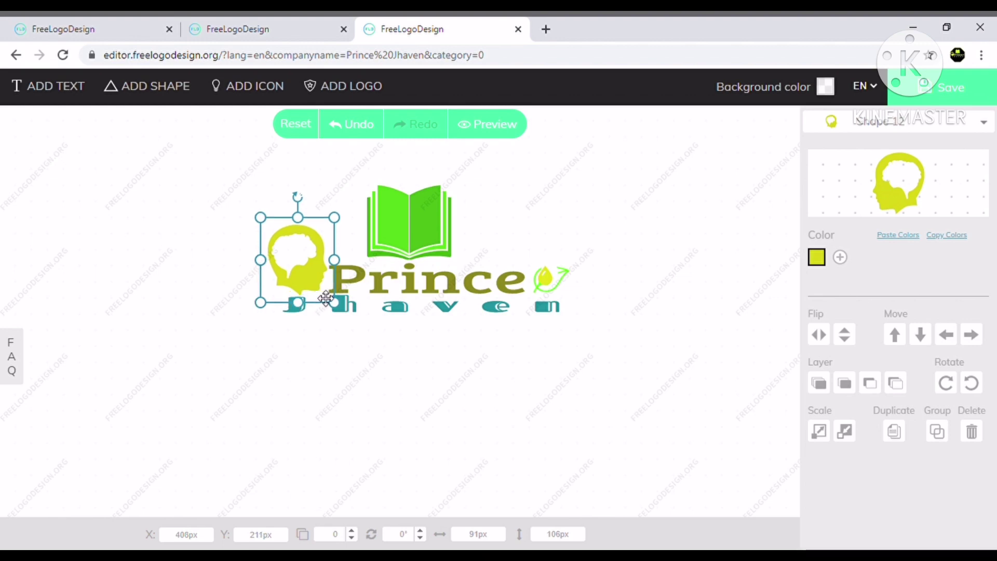
left_click(594, 349)
mouse_move(605, 336)
left_mouse_down()
mouse_move(284, 179)
mouse_move(263, 182)
left_mouse_up()
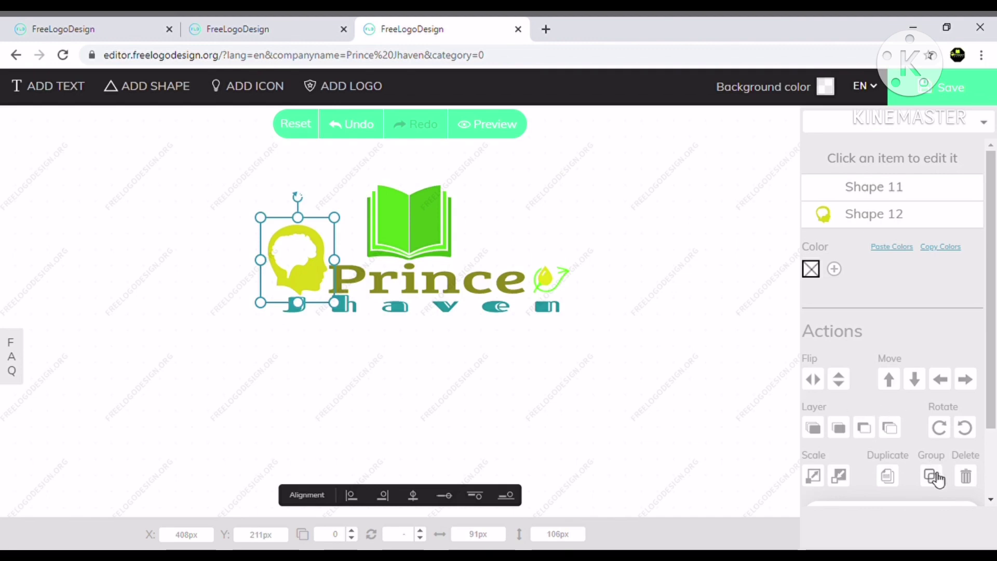
left_click(936, 476)
left_click(694, 432)
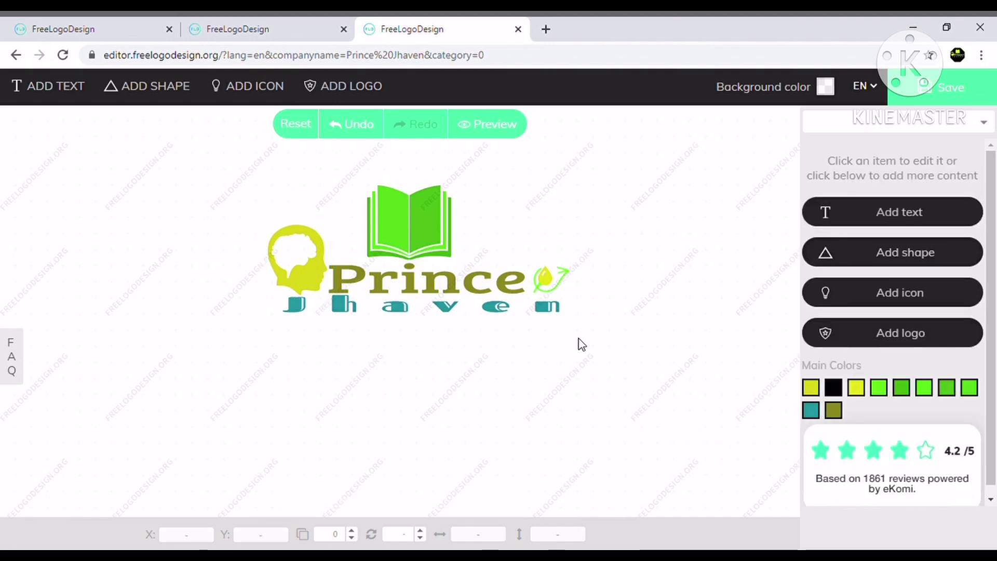
mouse_move(581, 344)
left_mouse_down()
mouse_move(243, 199)
mouse_move(679, 334)
left_mouse_up()
left_click(331, 344)
left_click_drag(309, 159, 632, 357)
mouse_move(307, 178)
left_mouse_down()
mouse_move(627, 320)
mouse_move(558, 314)
left_mouse_up()
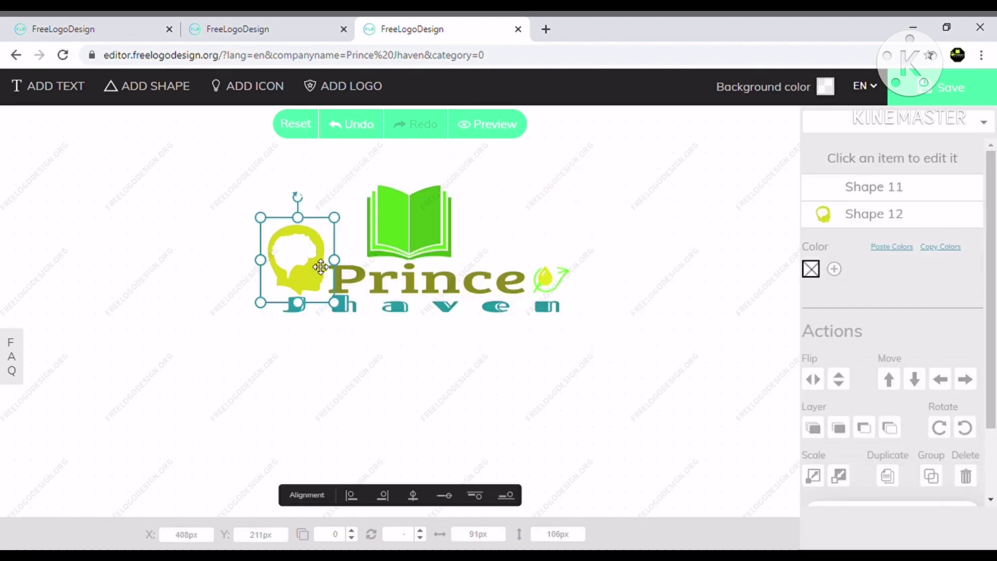
left_click_drag(321, 266, 190, 308)
left_click_drag(671, 354, 284, 203)
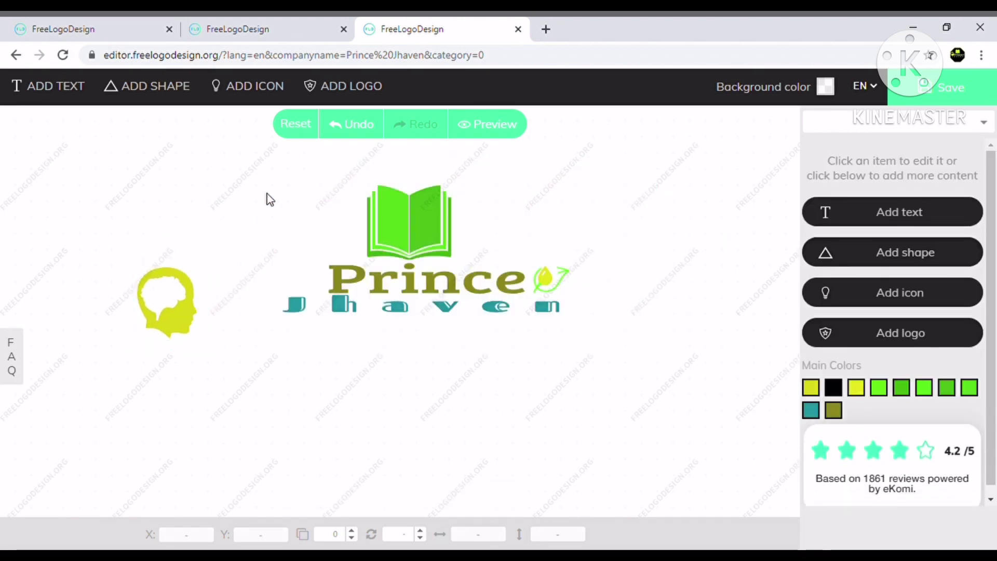
left_click(407, 218)
left_click(602, 340)
left_click_drag(600, 332, 251, 149)
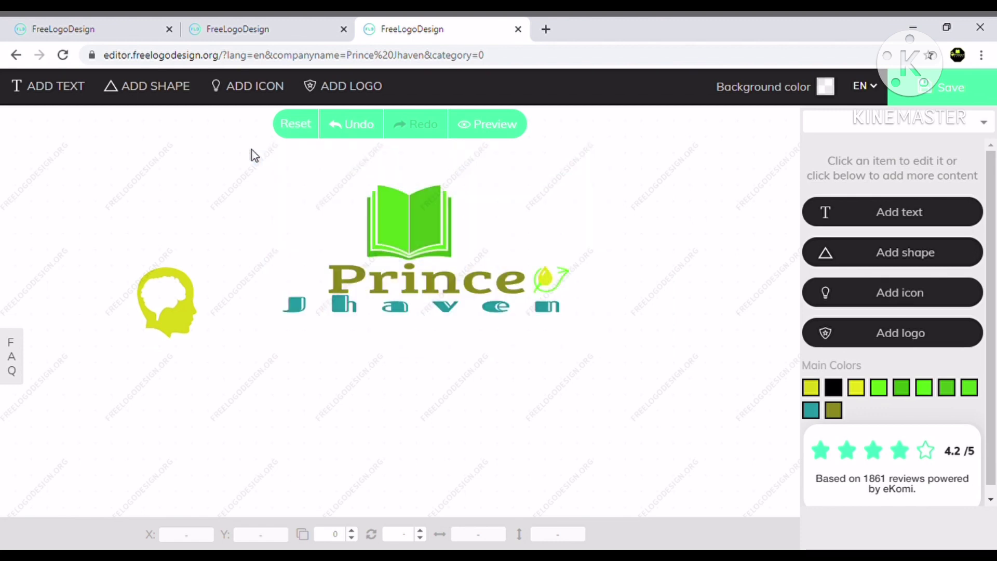
left_click(549, 280)
left_click_drag(695, 369, 234, 171)
left_click(407, 215)
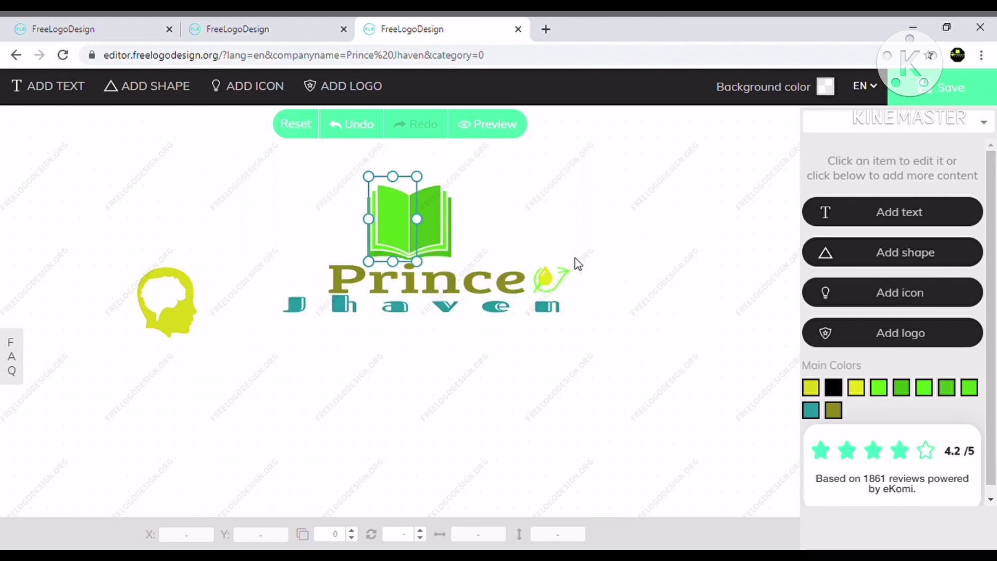
left_click(575, 257)
left_click(550, 307)
left_click(446, 213)
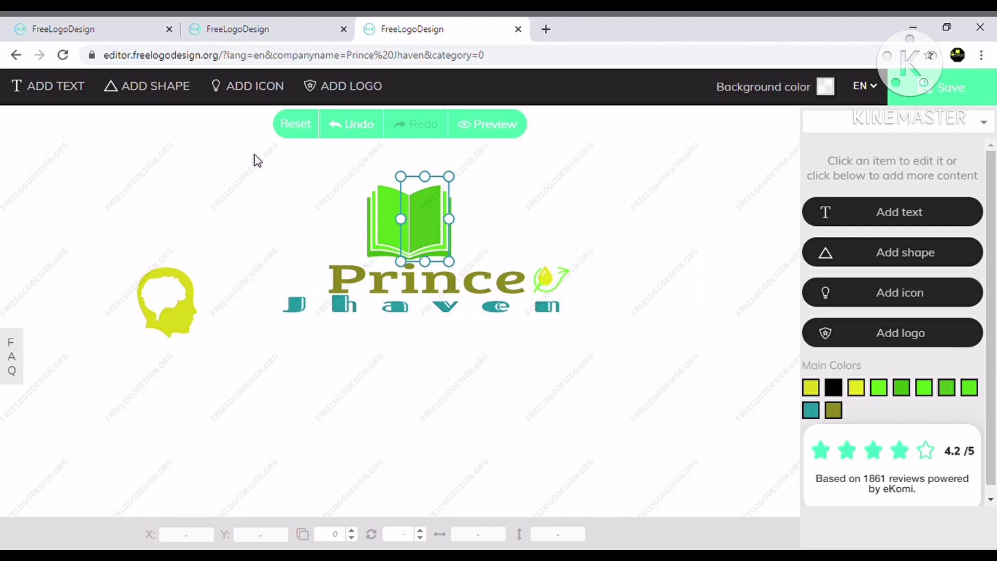
left_click_drag(256, 160, 686, 378)
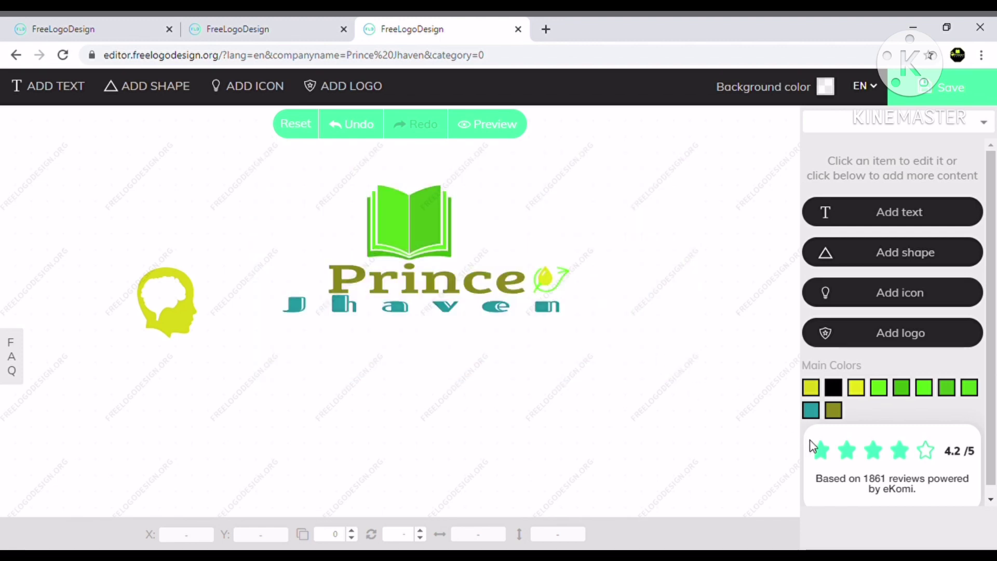
scroll(914, 403, "down", 1)
left_click(403, 219)
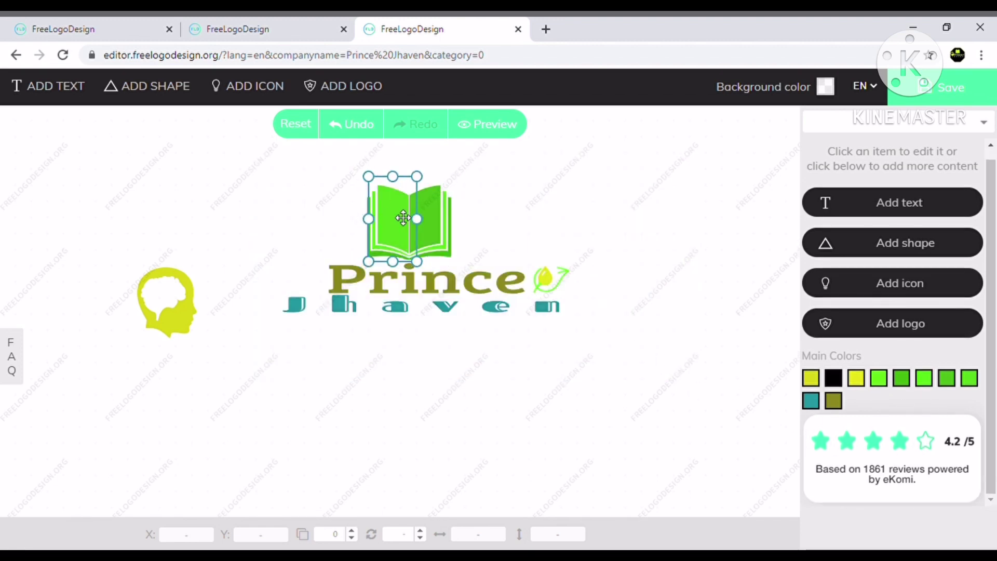
left_click_drag(514, 169, 363, 252)
left_click(491, 226)
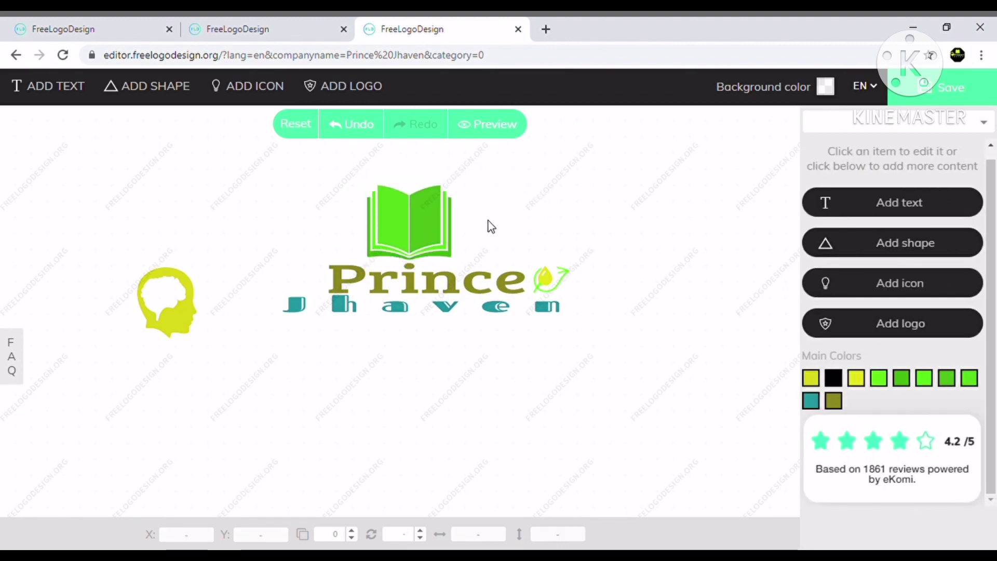
left_click(415, 224)
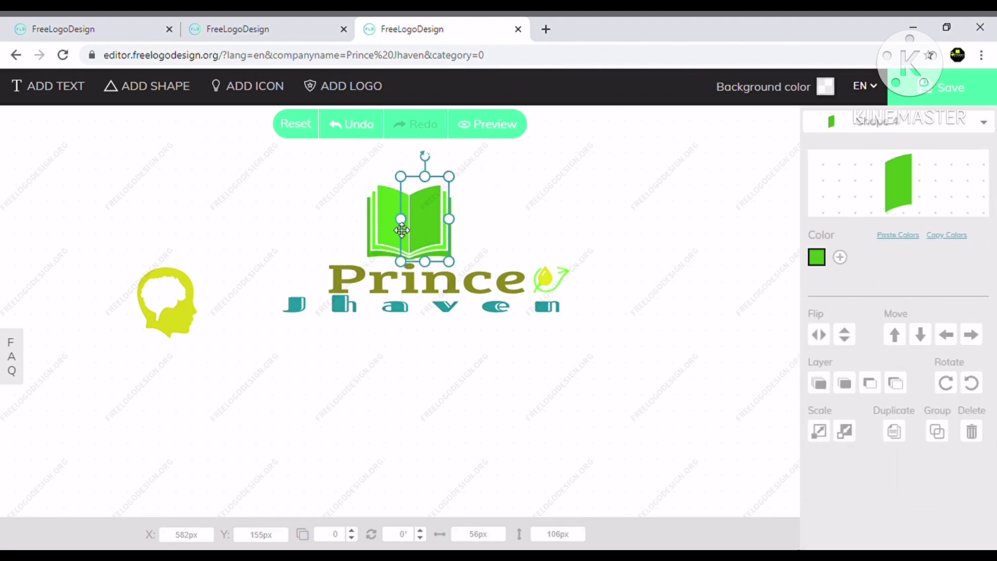
left_click(679, 416)
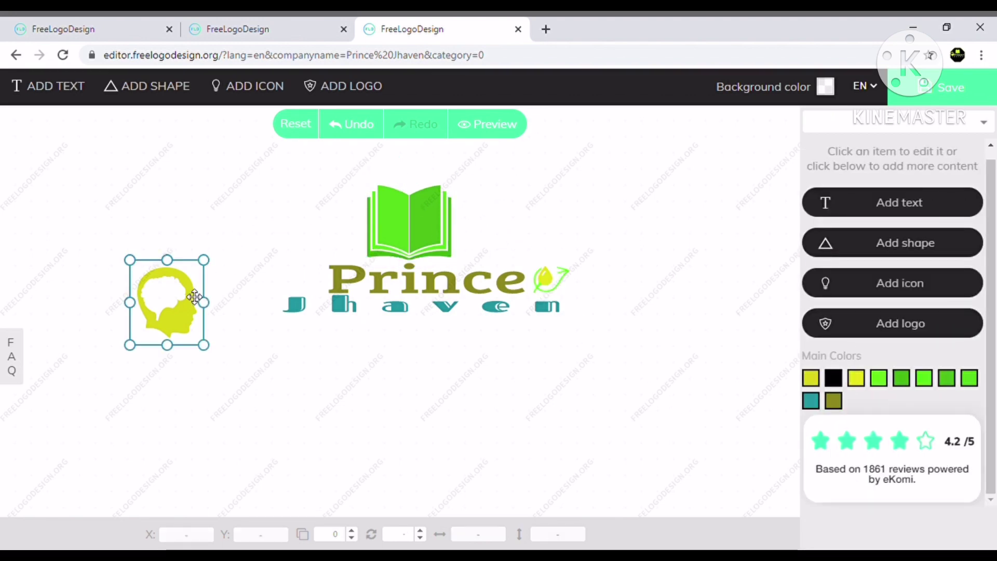
mouse_move(195, 296)
left_mouse_down()
mouse_move(325, 240)
mouse_move(317, 256)
left_mouse_up()
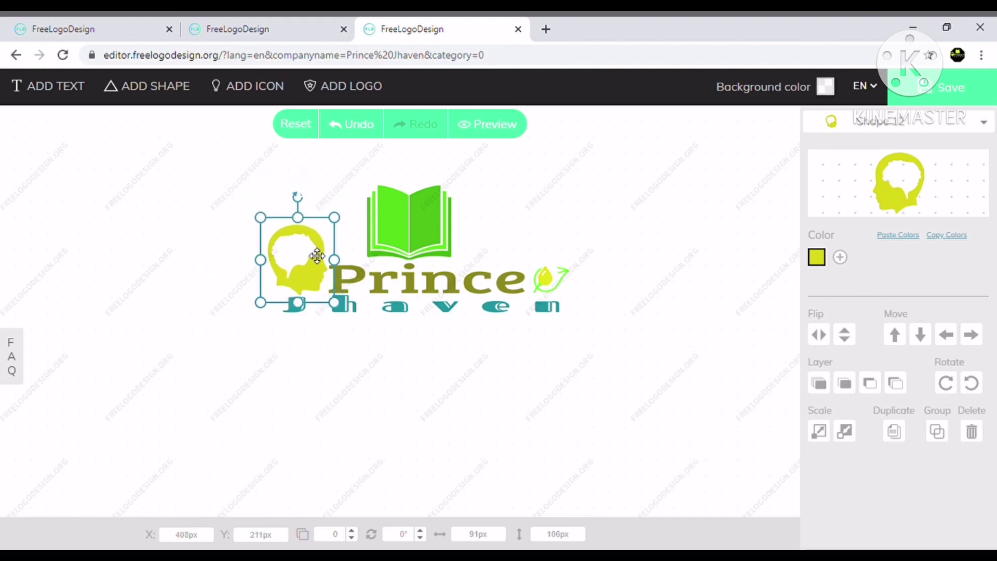
left_click(401, 412)
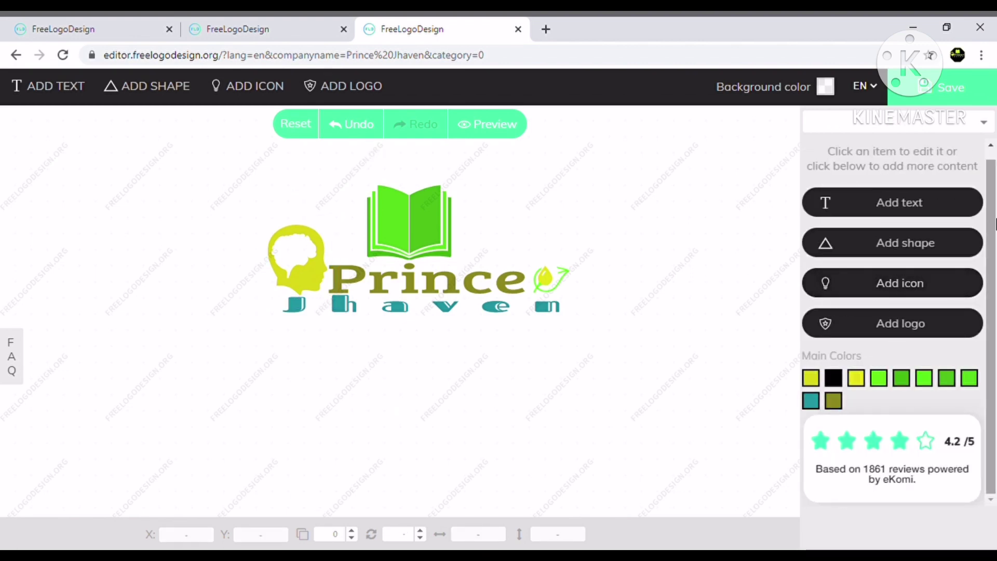
Browse the shape library pages, briefly picking a swirl ornament.
left_click(879, 253)
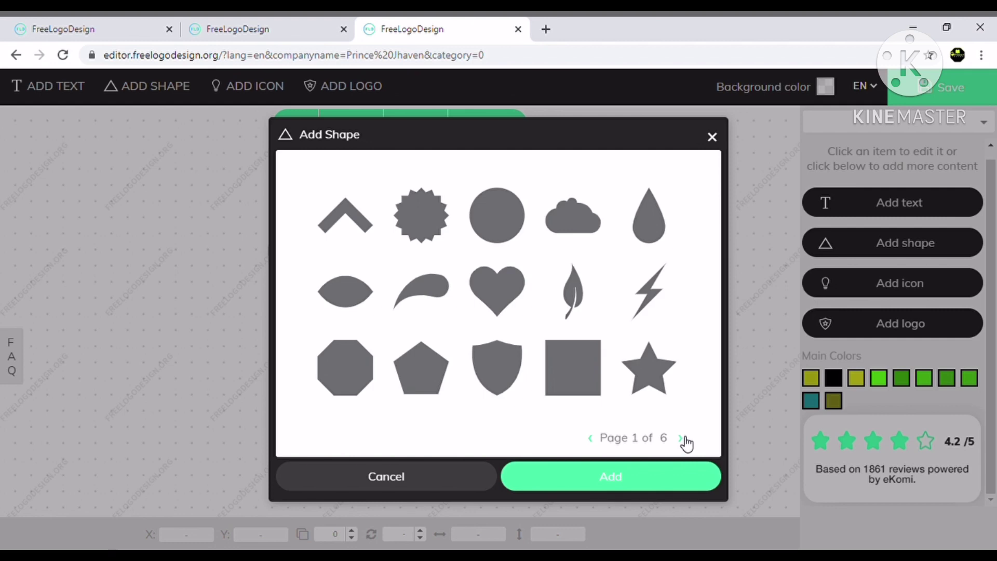
left_click(712, 138)
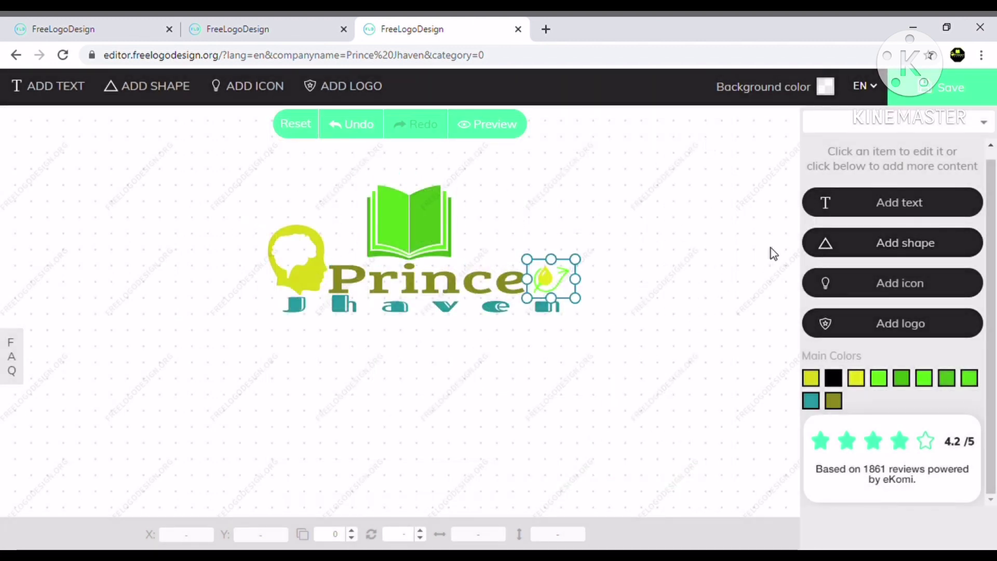
left_click(920, 246)
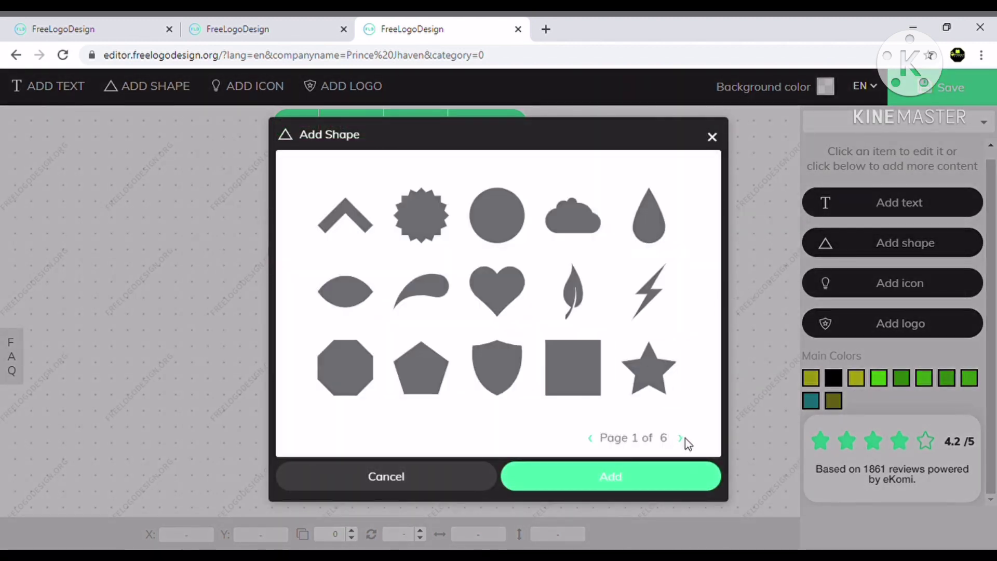
left_click(684, 439)
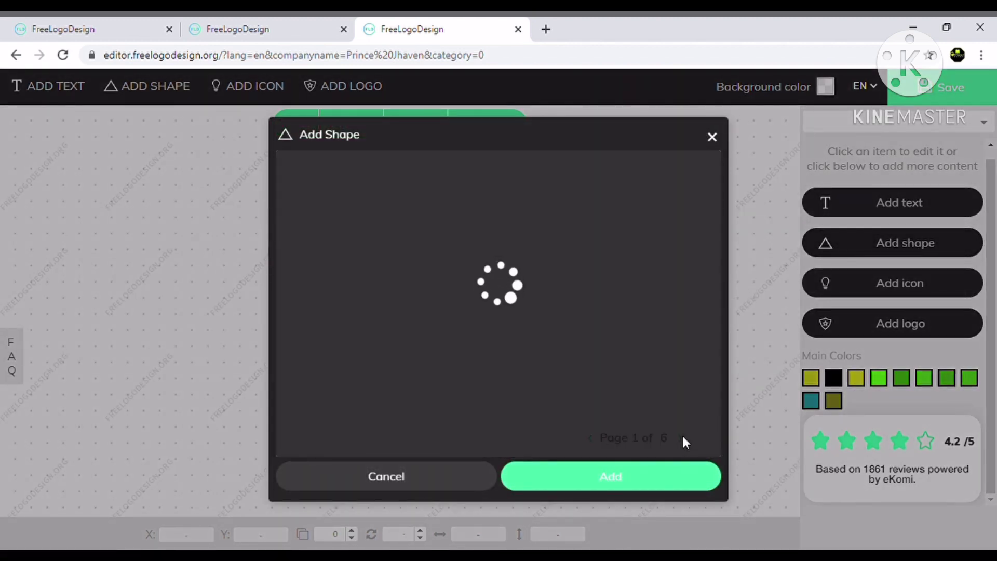
left_click(685, 438)
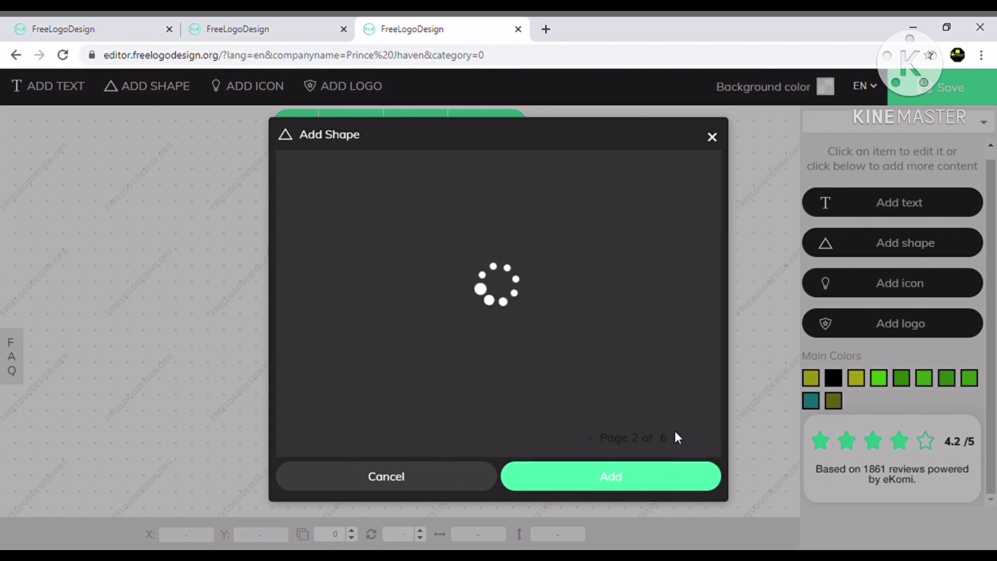
left_click(528, 363)
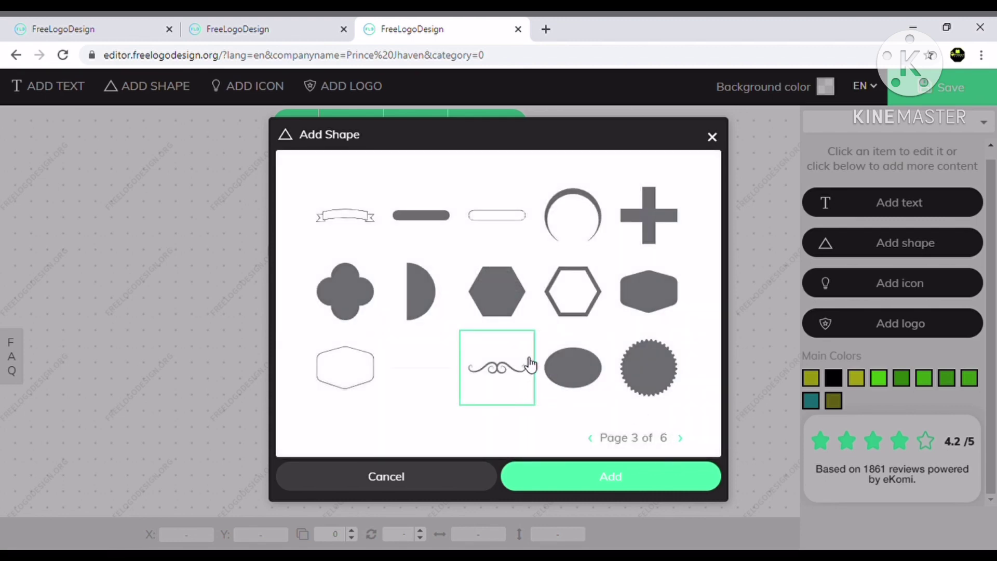
Return to the first page of shapes and add the octagon to the logo.
left_click(678, 437)
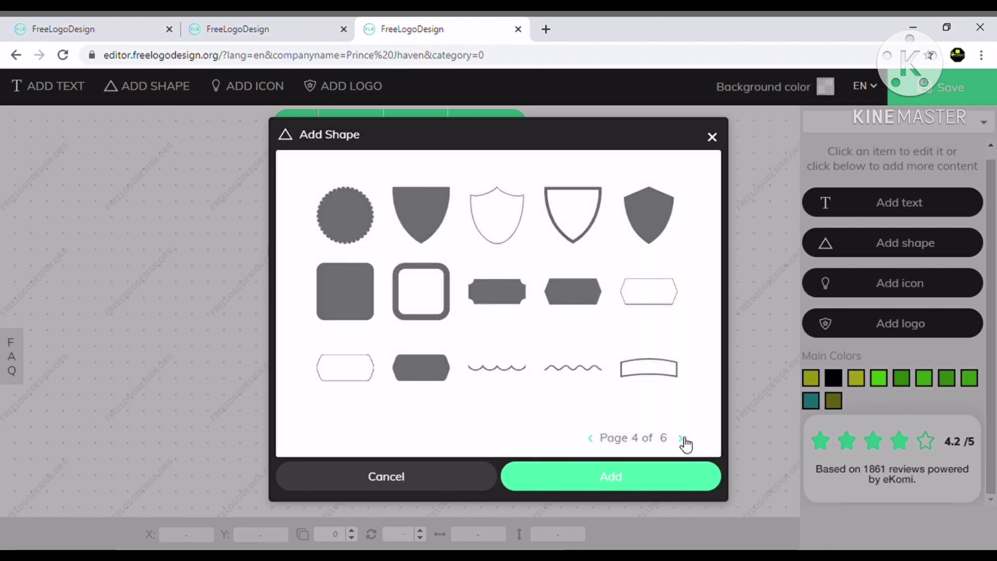
left_click(680, 438)
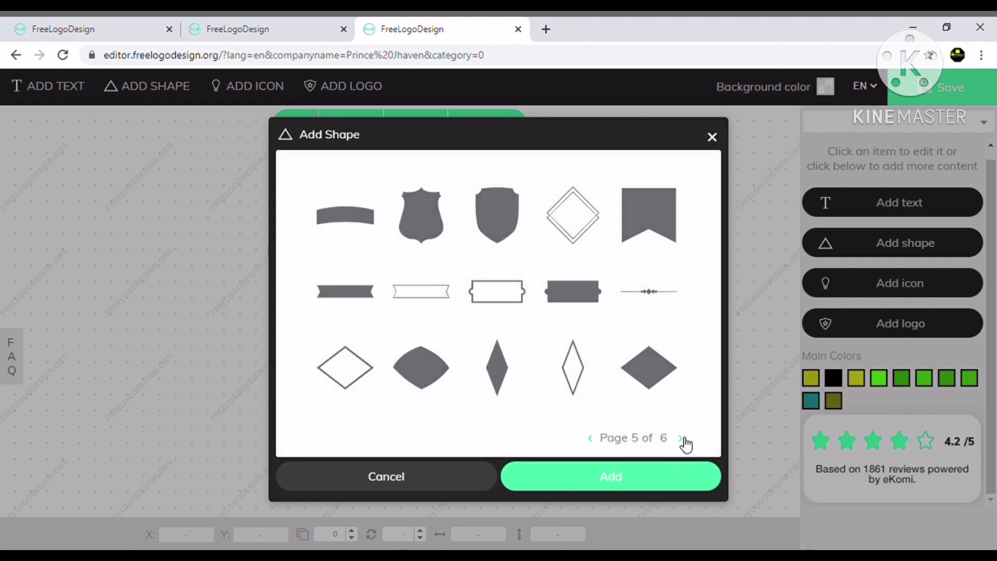
left_click(681, 439)
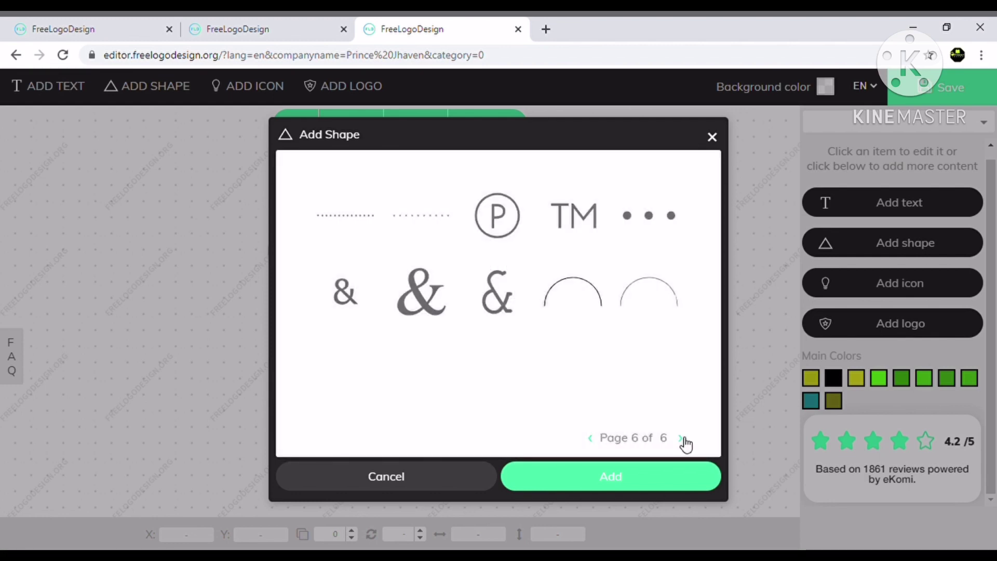
left_click(591, 439)
left_click(590, 438)
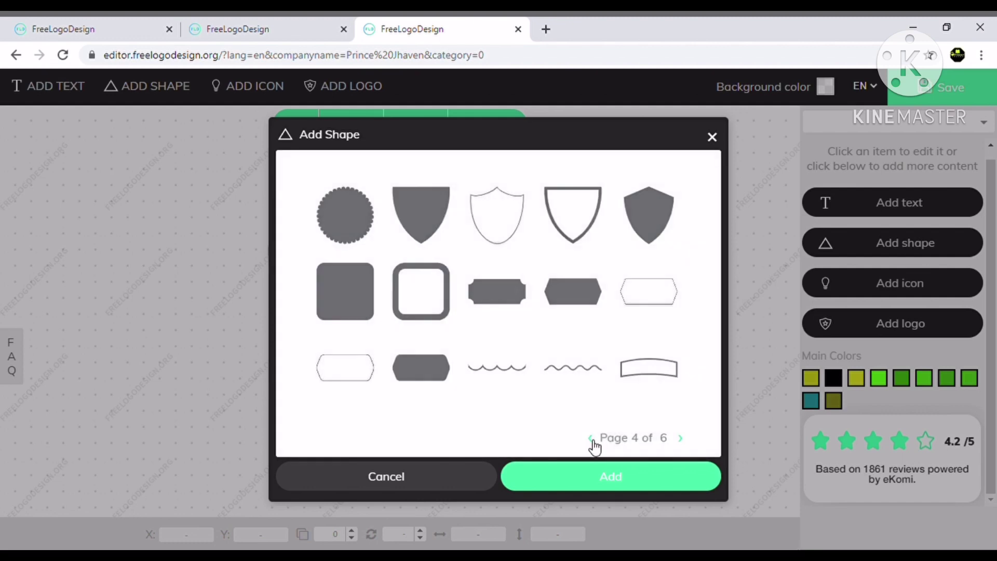
left_click(592, 439)
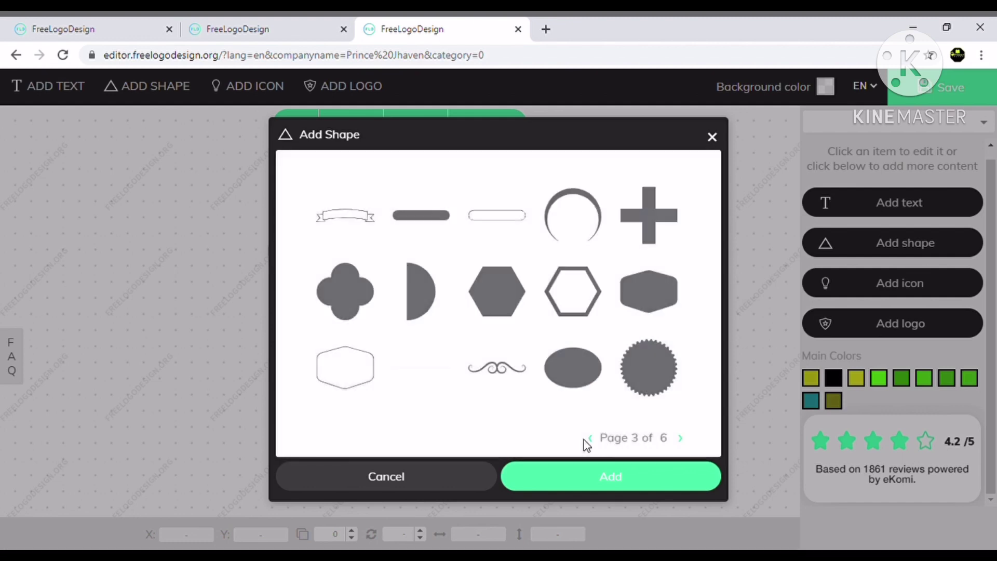
left_click(591, 439)
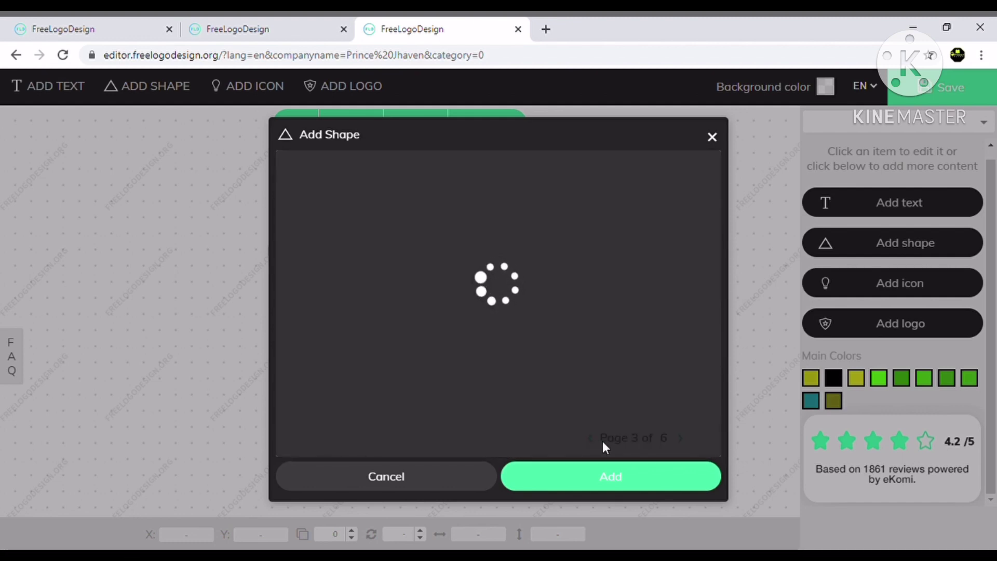
left_click(591, 439)
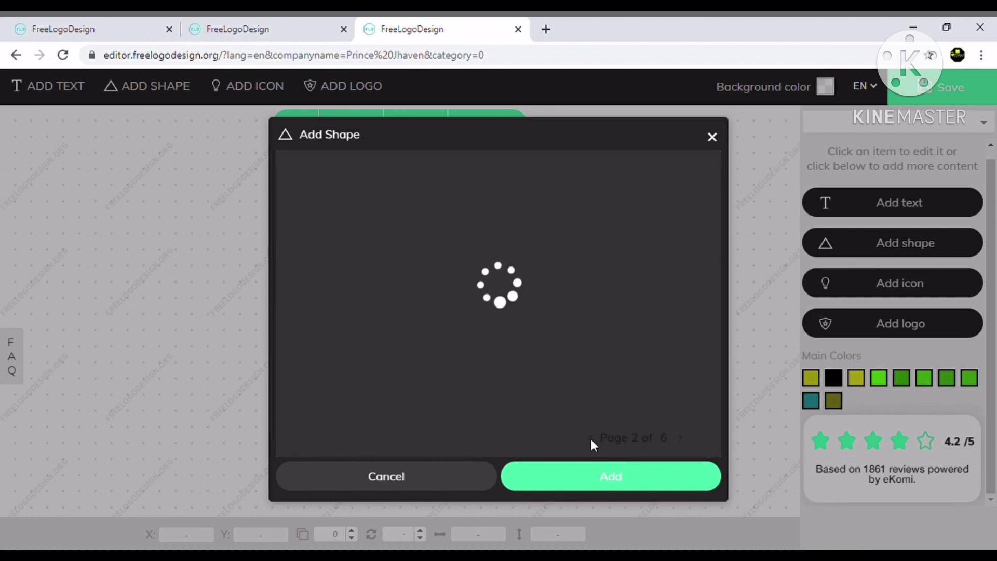
left_click(340, 377)
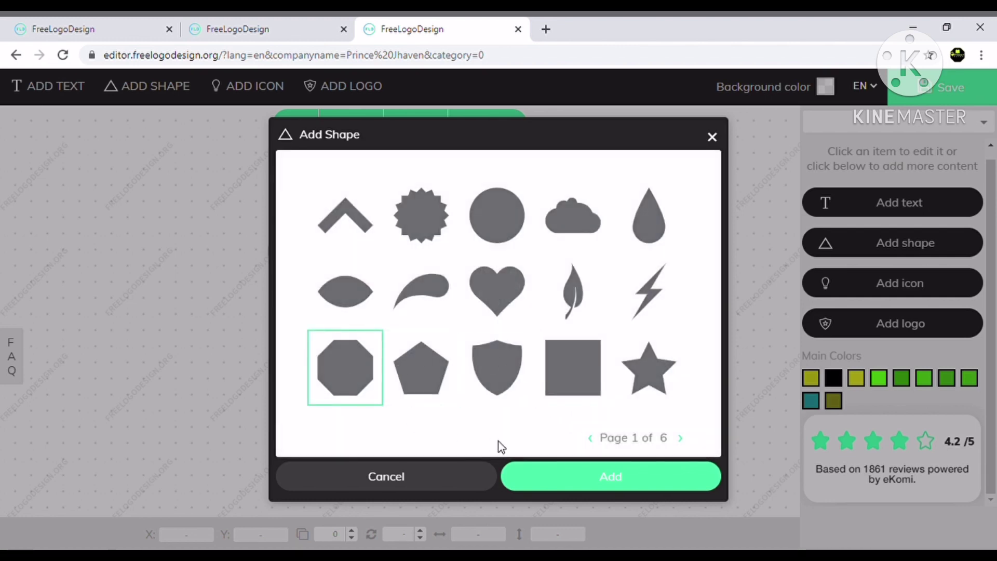
double_click(356, 384)
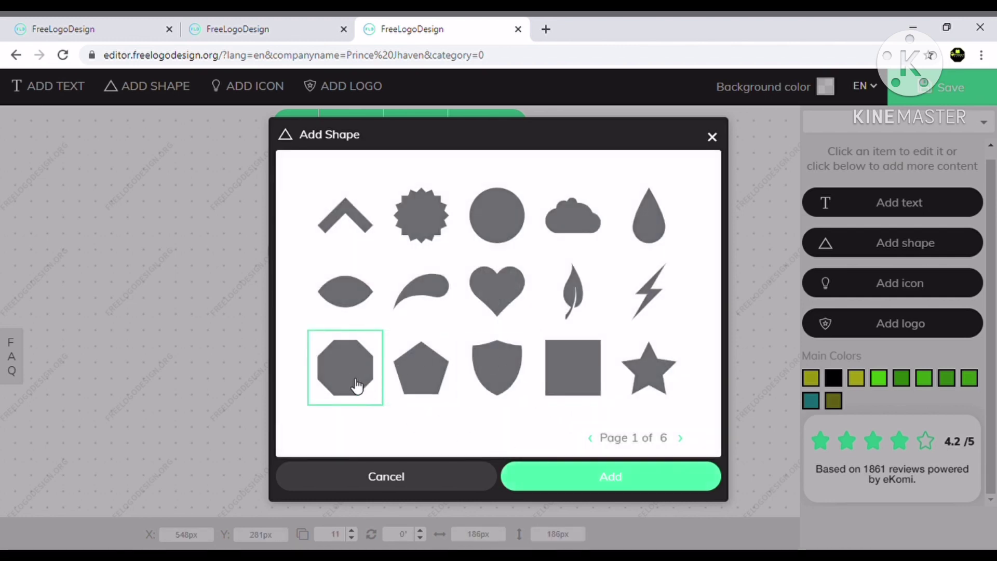
left_click(570, 470)
Move the octagon over the logo and enlarge it to 420px.
mouse_move(419, 325)
left_mouse_down()
mouse_move(342, 241)
mouse_move(351, 242)
left_mouse_up()
left_click_drag(404, 300, 493, 336)
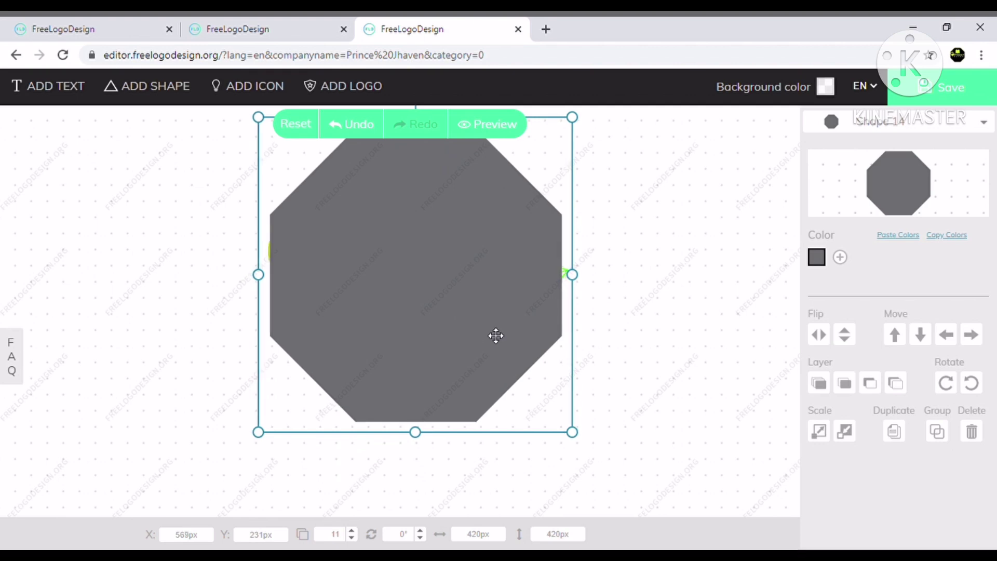
left_click_drag(493, 336, 500, 335)
right_click(453, 228)
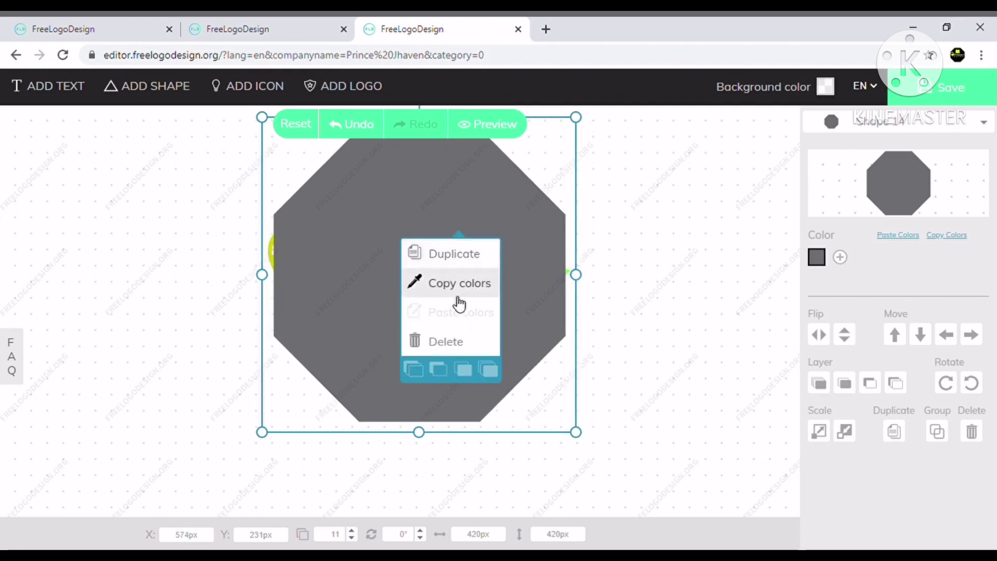
left_click(145, 223)
mouse_move(510, 300)
left_mouse_down()
mouse_move(875, 529)
mouse_move(517, 313)
left_mouse_up()
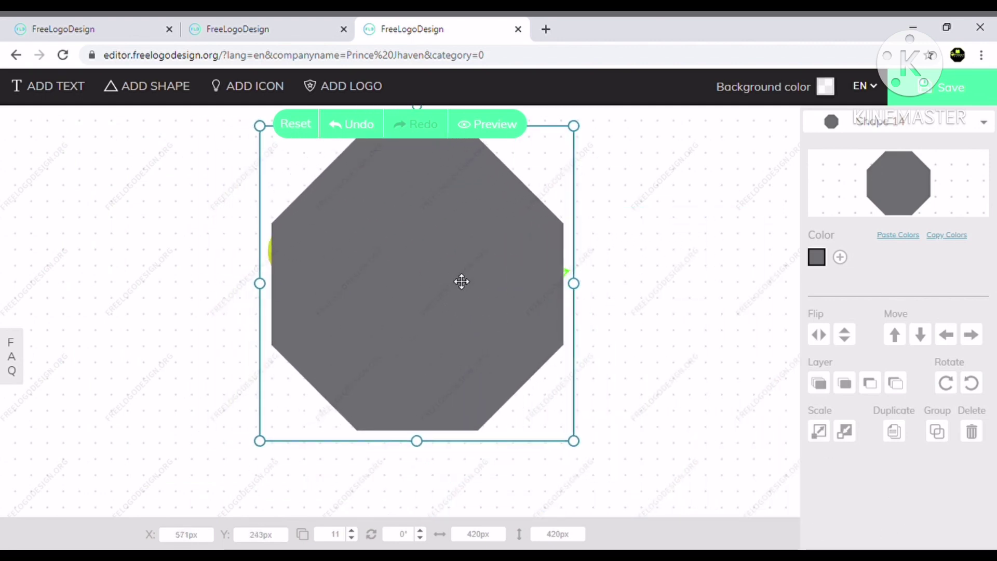
Send the octagon back behind the book and text layers.
right_click(437, 239)
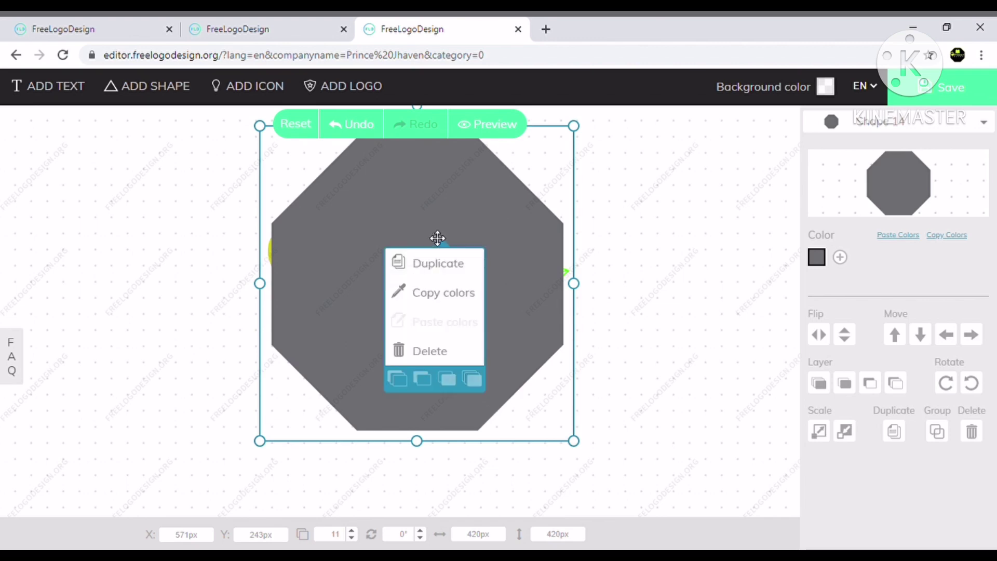
left_click(429, 381)
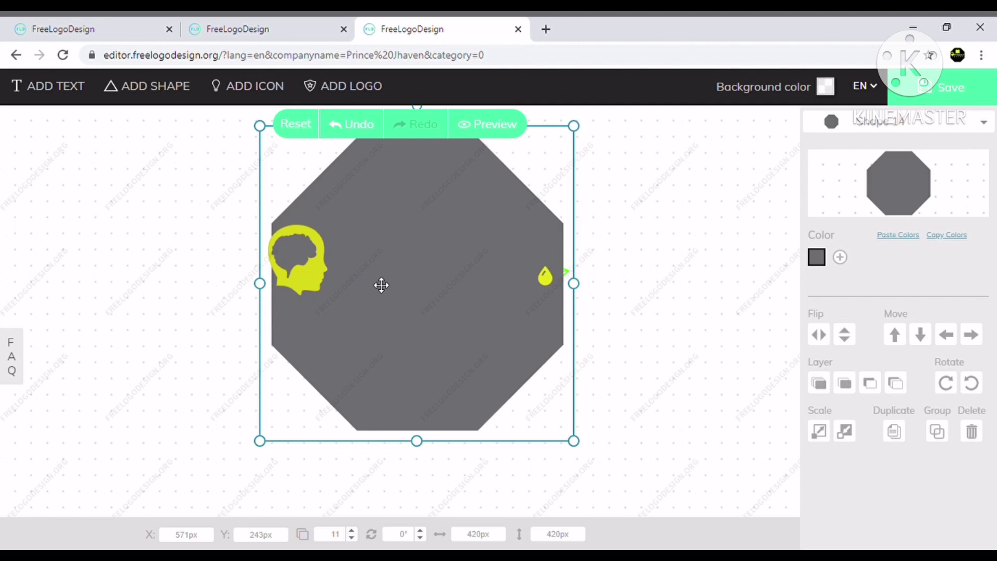
right_click(382, 231)
left_click(351, 367)
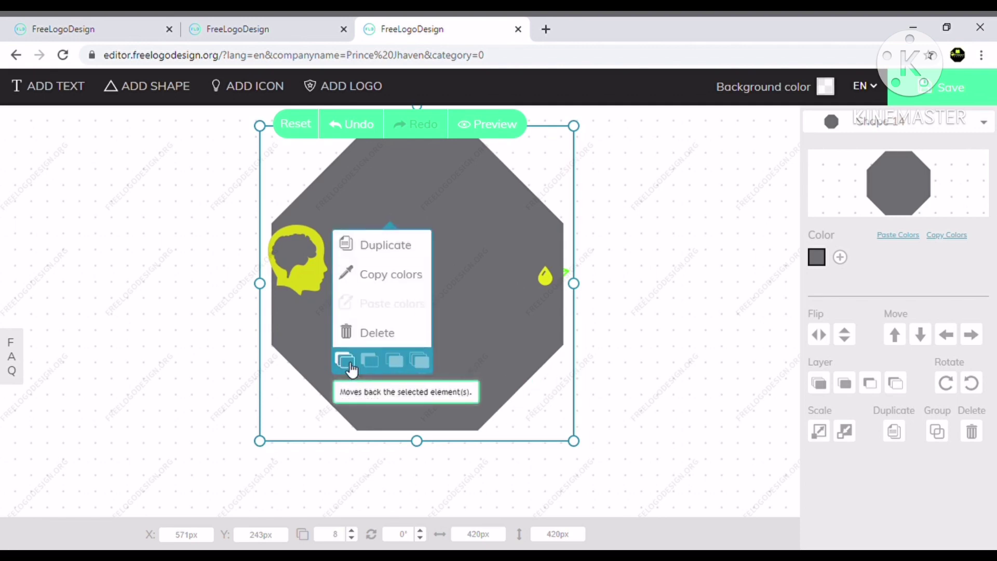
left_click(351, 369)
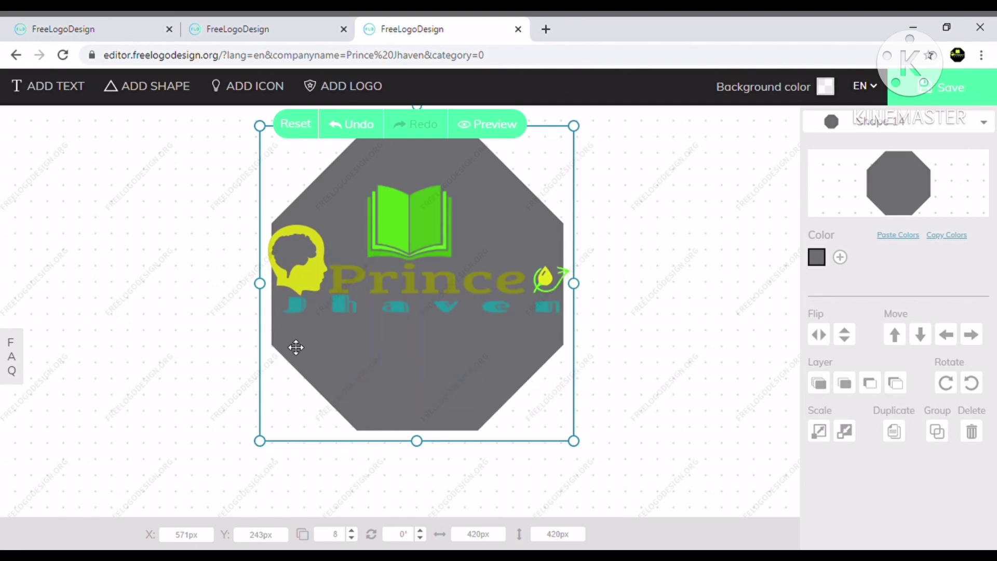
left_click(683, 336)
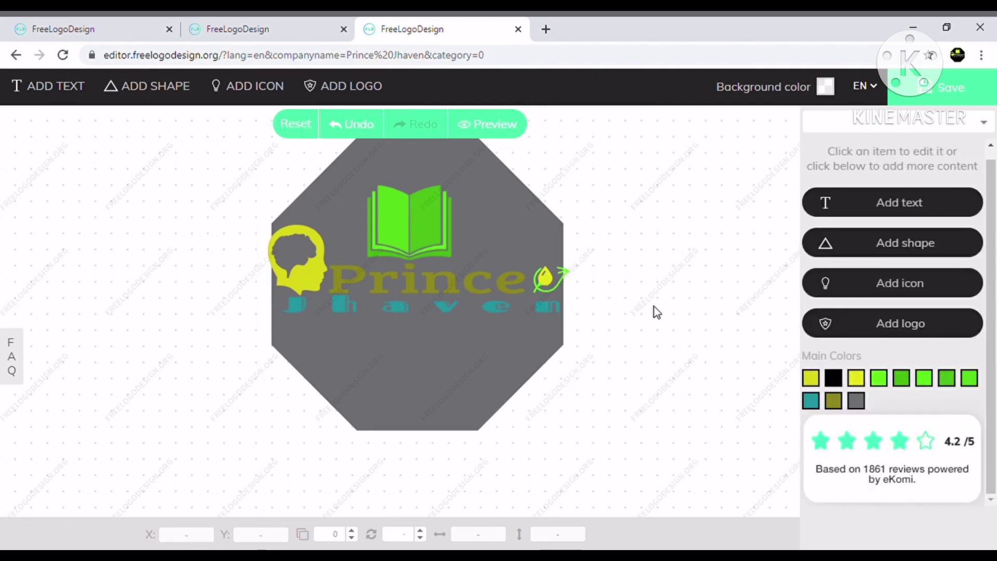
Group all logo elements, shift them down-left, then ungroup them.
left_click_drag(661, 307, 200, 204)
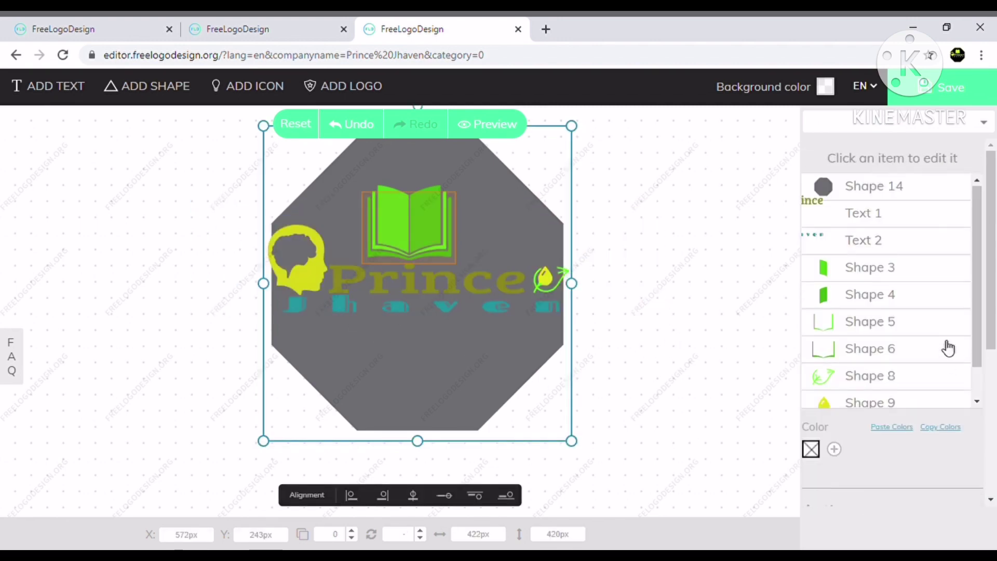
scroll(946, 348, "down", 1)
scroll(927, 456, "down", 5)
left_click(931, 389)
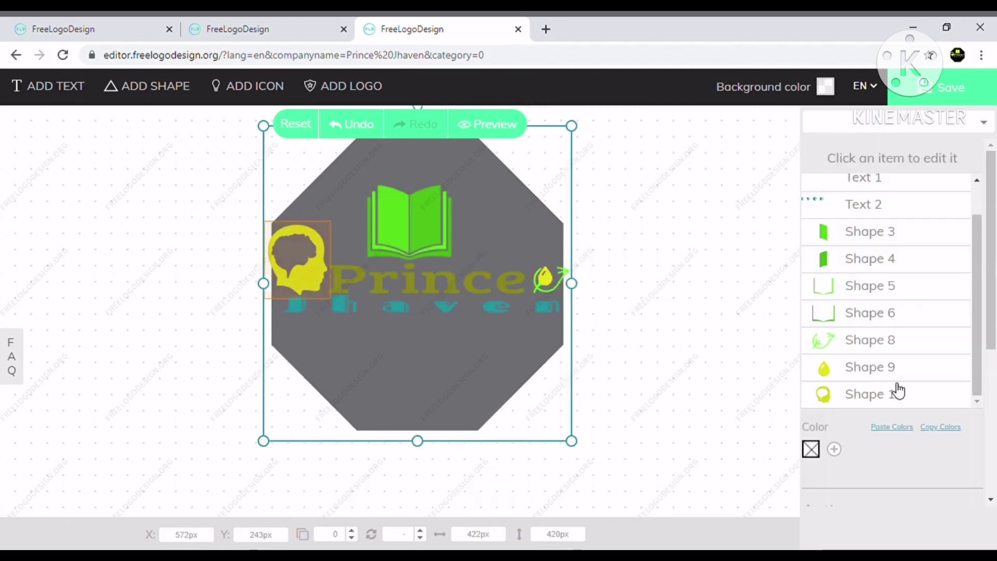
mouse_move(508, 307)
left_mouse_down()
mouse_move(465, 385)
mouse_move(449, 372)
mouse_move(453, 350)
left_mouse_up()
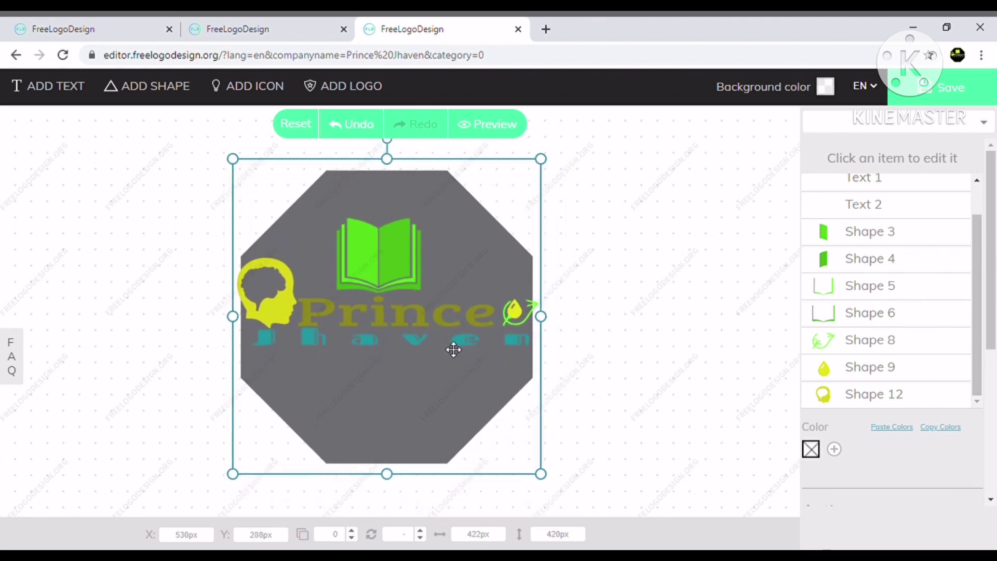
scroll(913, 409, "down", 5)
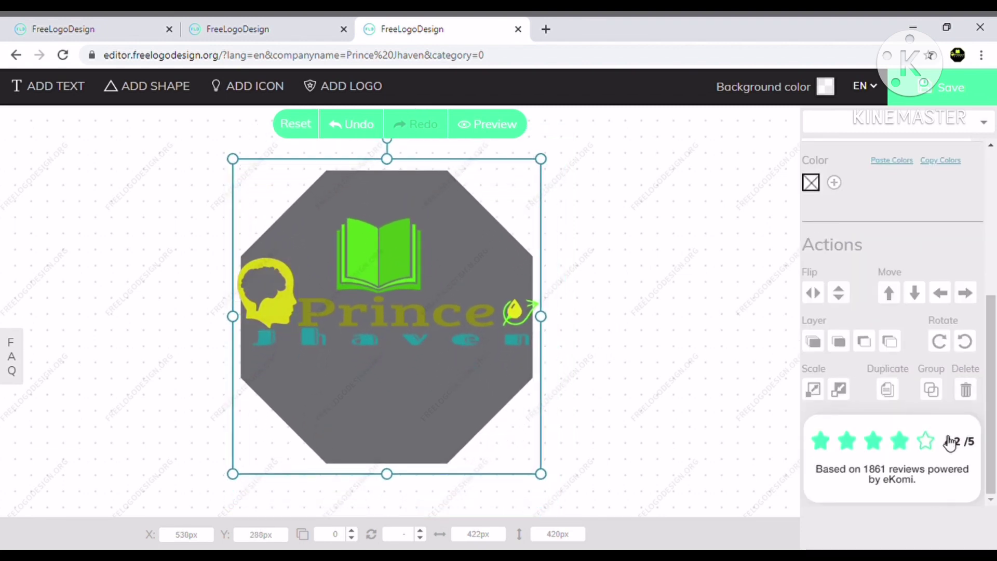
left_click(932, 390)
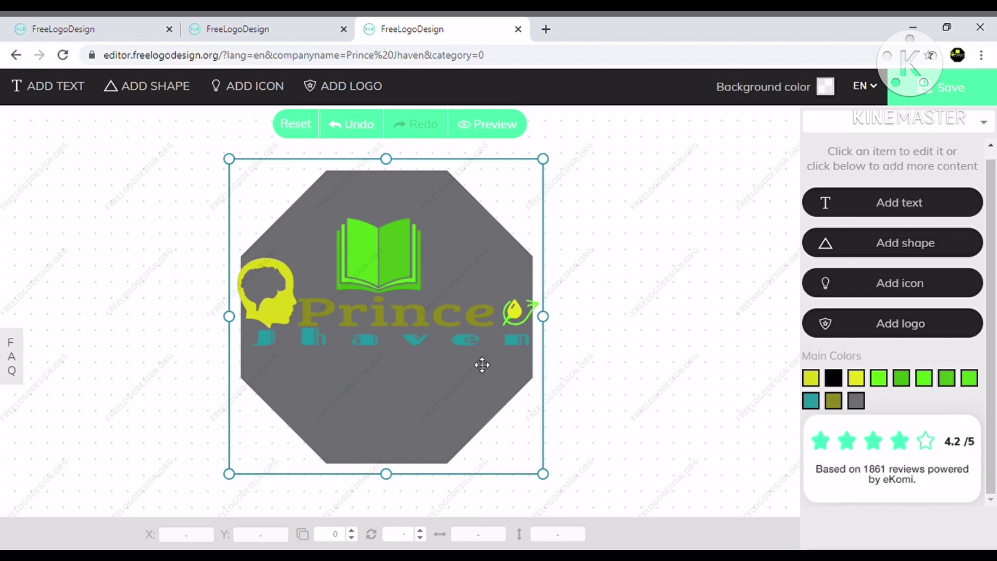
Narrow the Jhaven text box, shrink Prince slightly, and lower the octagon a few pixels.
left_click(460, 374)
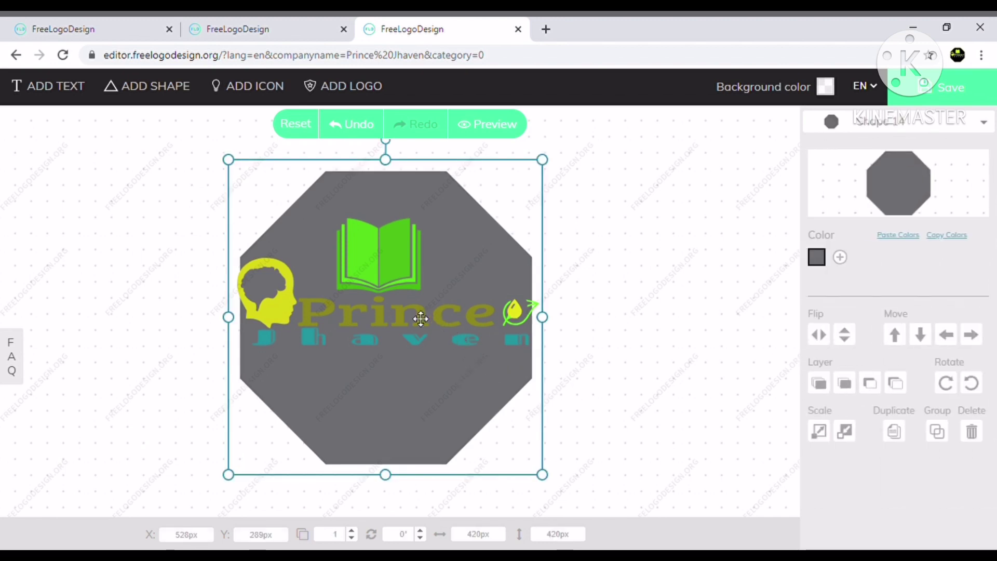
left_click(355, 338)
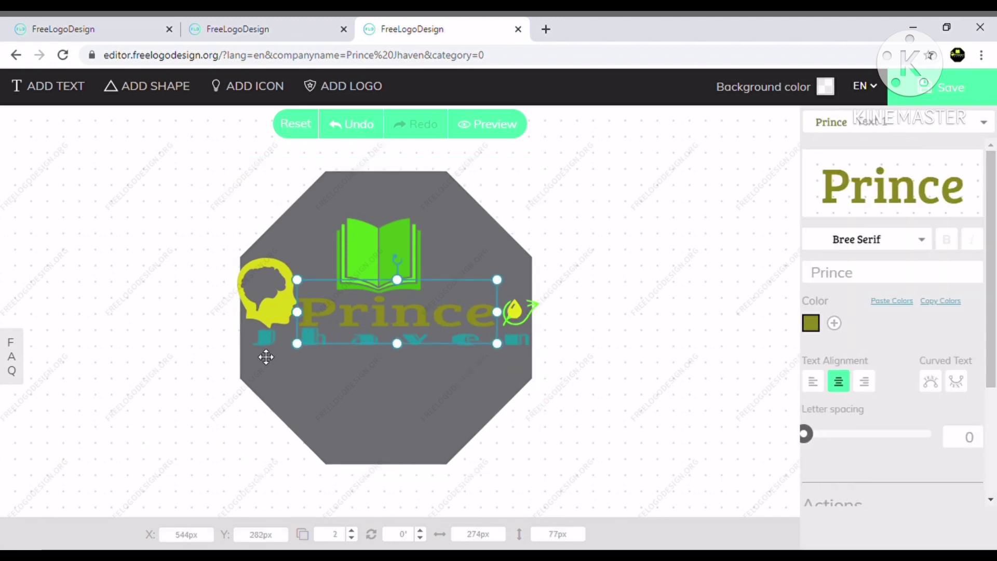
left_click(259, 346)
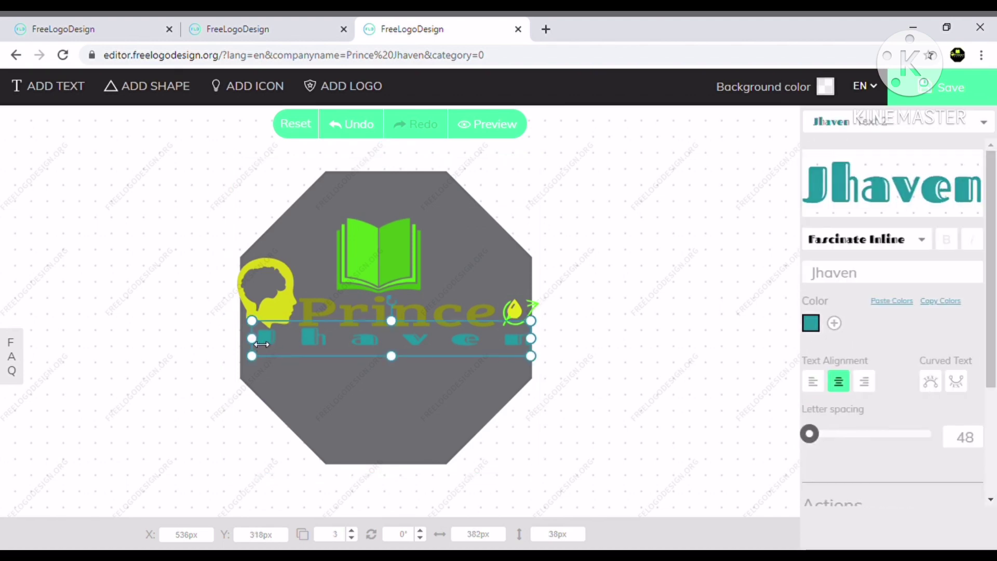
left_click_drag(260, 344, 290, 344)
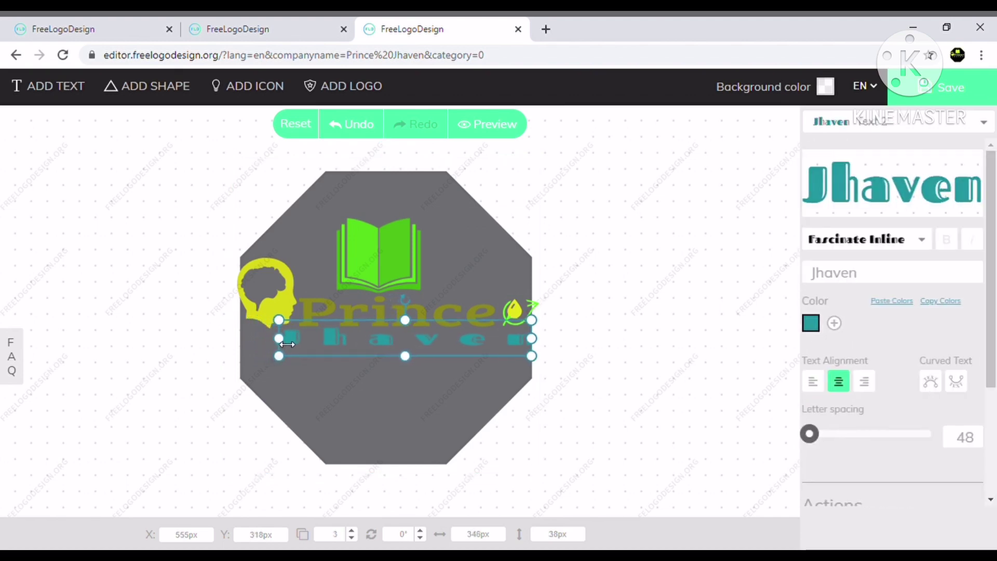
left_click(338, 317)
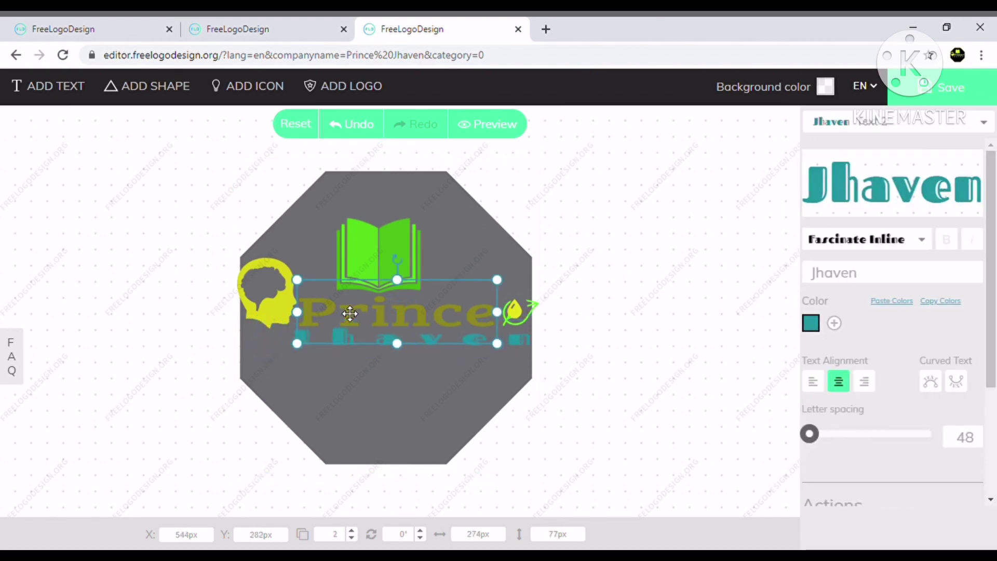
left_click_drag(297, 343, 336, 359)
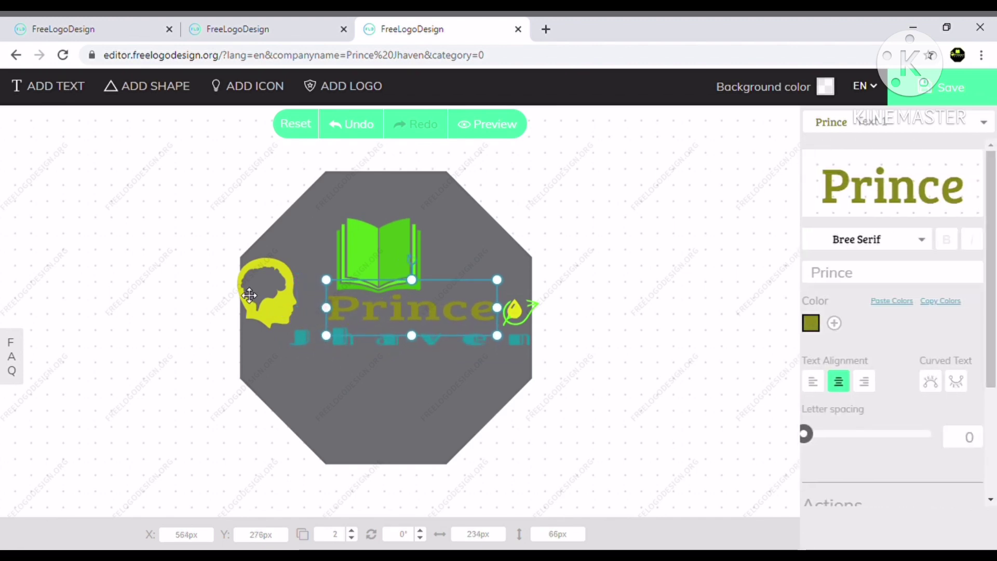
left_click(271, 292)
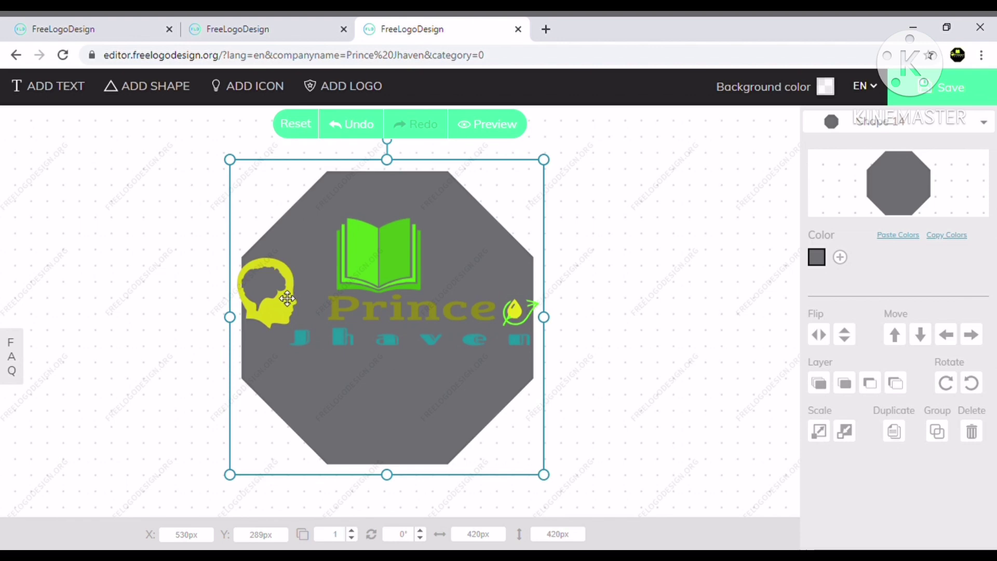
left_click_drag(287, 298, 287, 303)
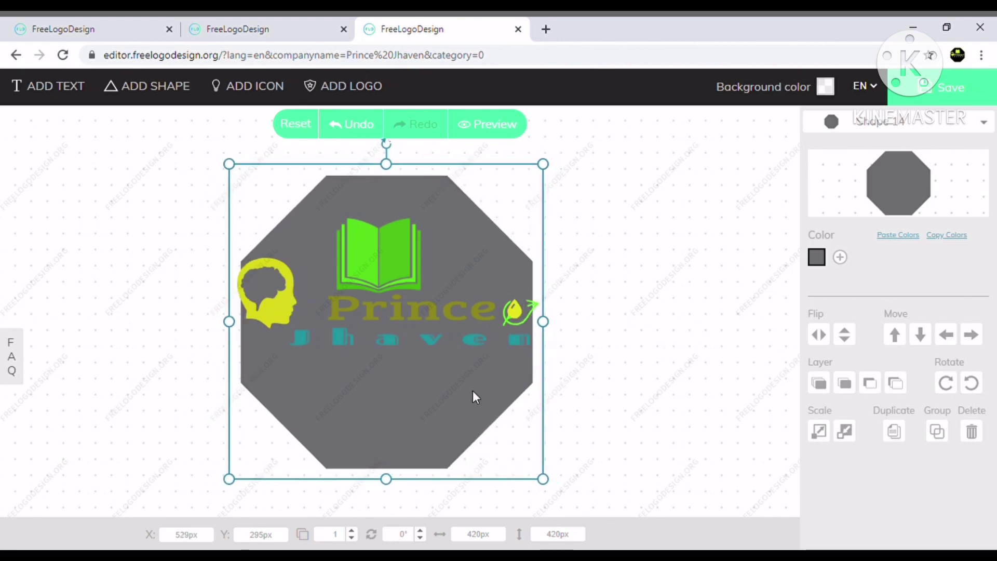
Move the yellow head icon to the right, with the octagon temporarily moved aside.
left_click_drag(405, 374, 659, 402)
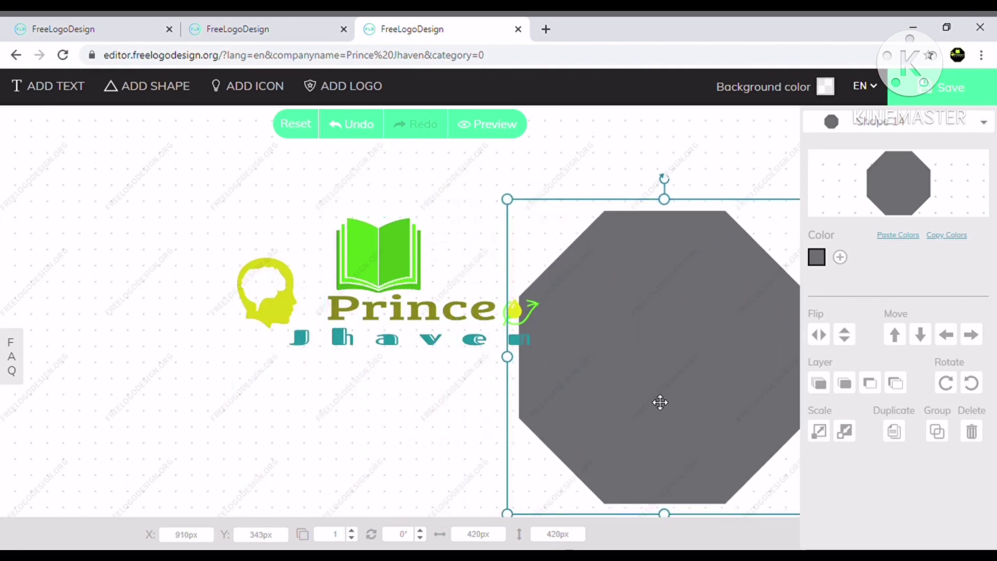
left_click(260, 285)
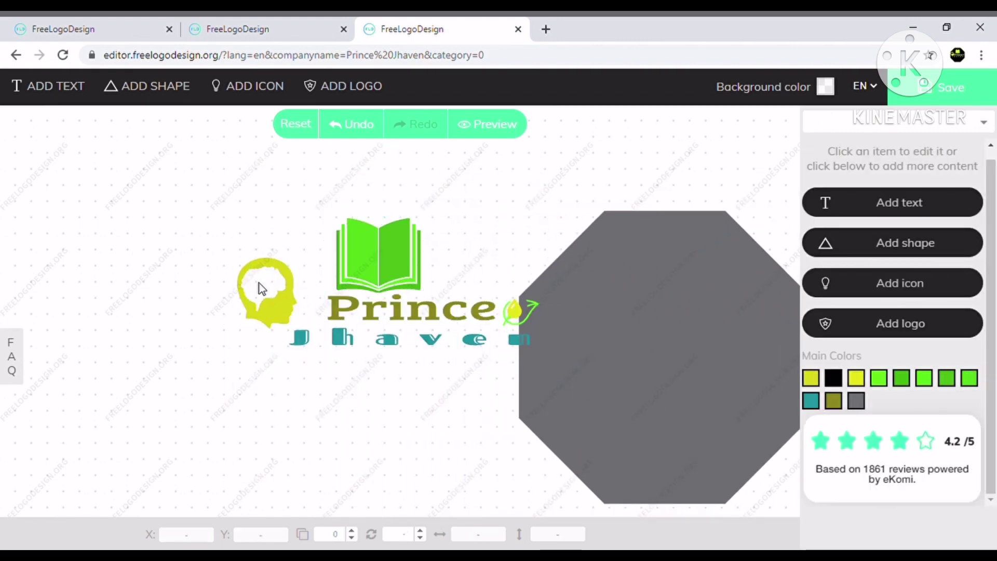
left_click(342, 338)
left_click(271, 301)
left_click_drag(273, 303, 301, 301)
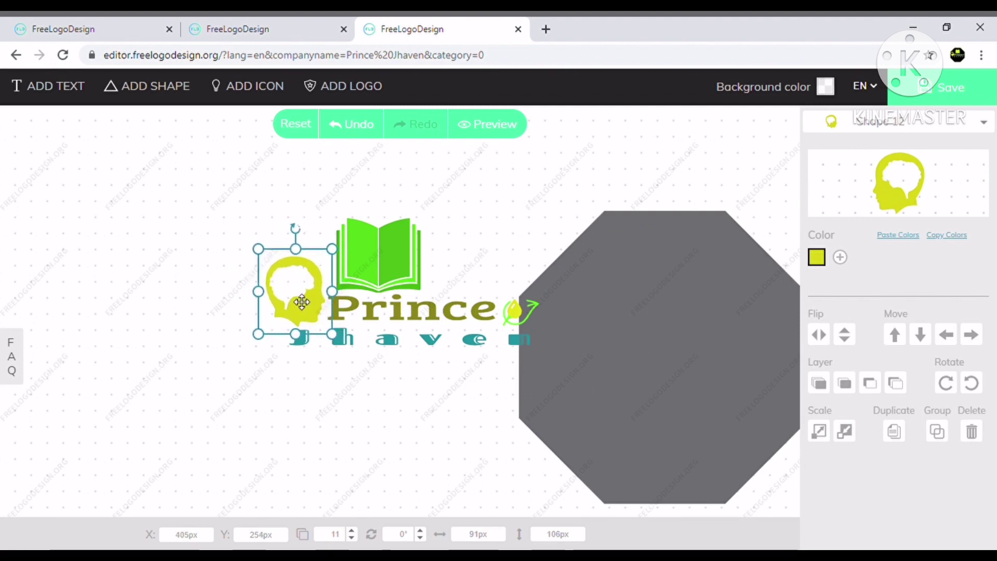
left_click(426, 448)
left_click(552, 323)
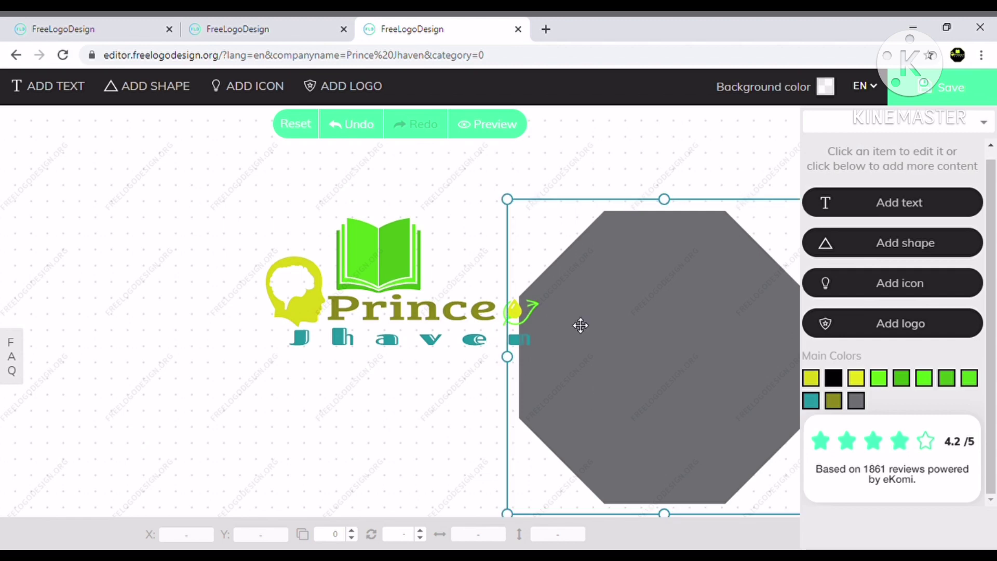
left_click_drag(580, 325, 403, 324)
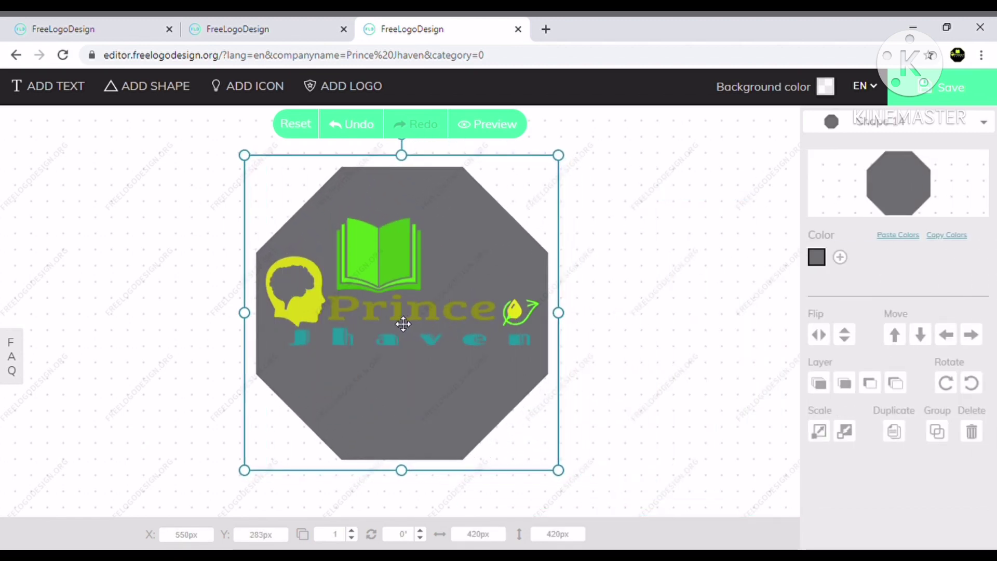
Group the book's pieces, nudge the book right, and centre the octagon behind the logo.
left_click(384, 274)
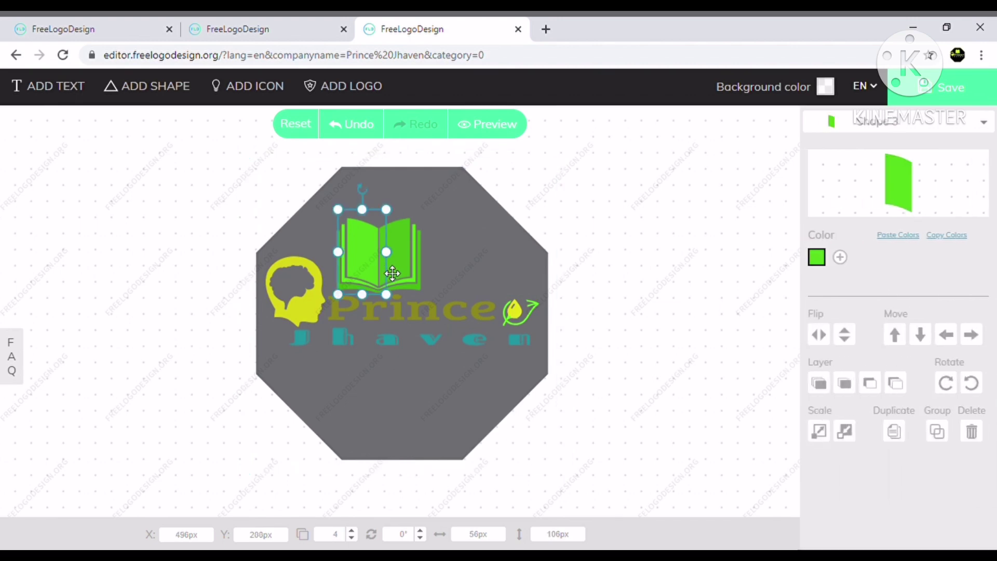
left_click_drag(453, 267, 208, 287)
left_click(399, 245)
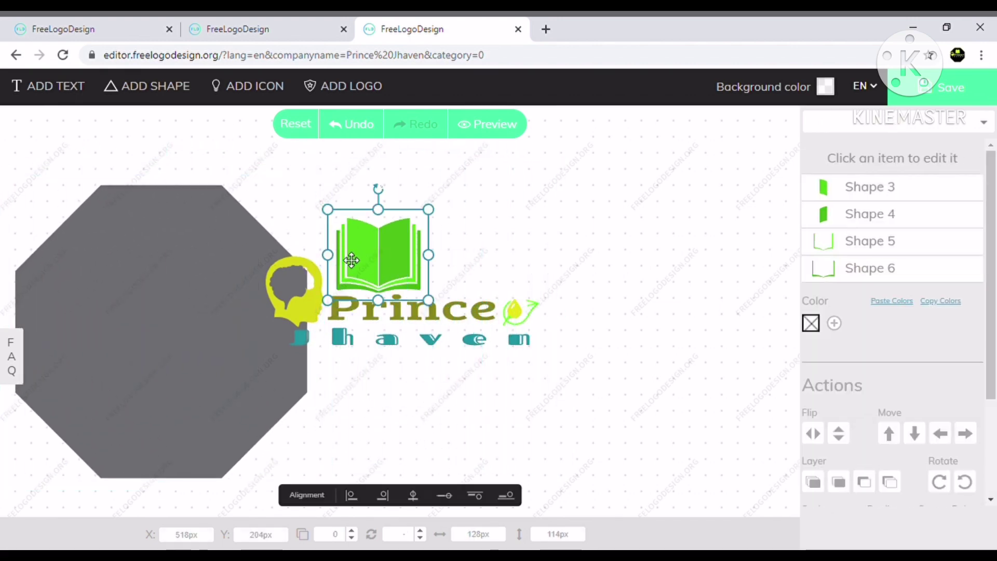
scroll(939, 431, "down", 3)
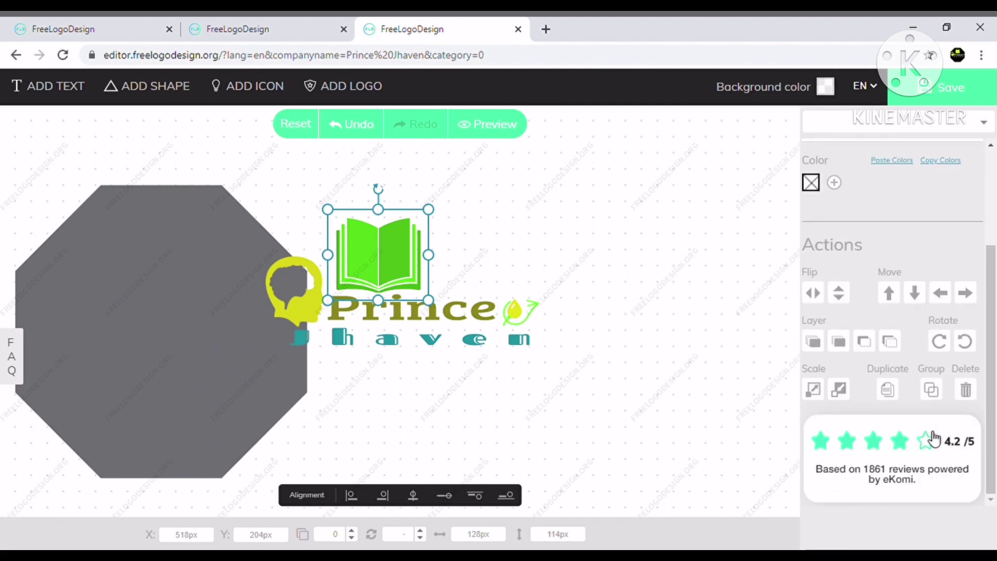
left_click(930, 390)
left_click_drag(367, 267, 382, 263)
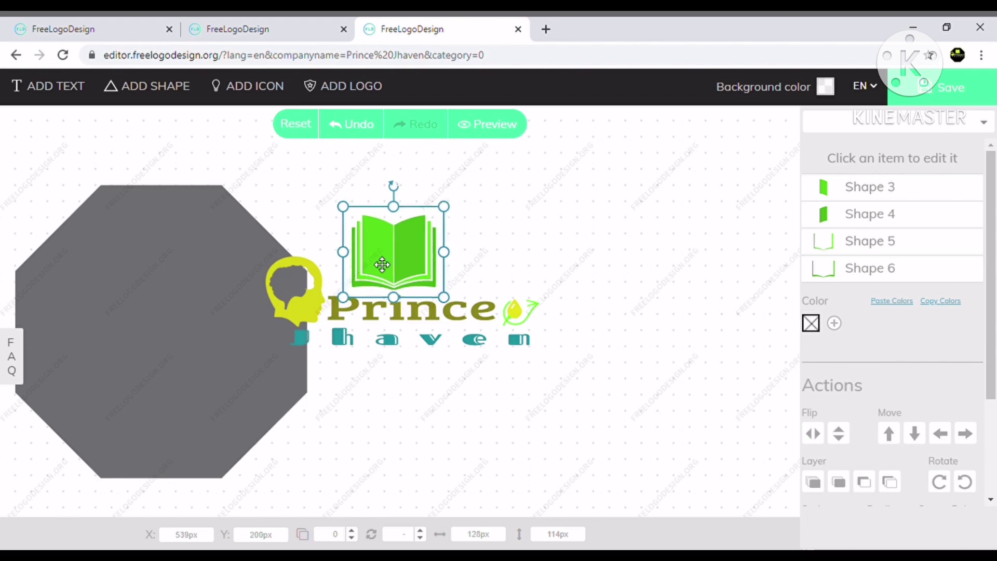
left_click(149, 335)
mouse_move(149, 335)
left_mouse_down()
mouse_move(361, 296)
mouse_move(388, 309)
left_mouse_up()
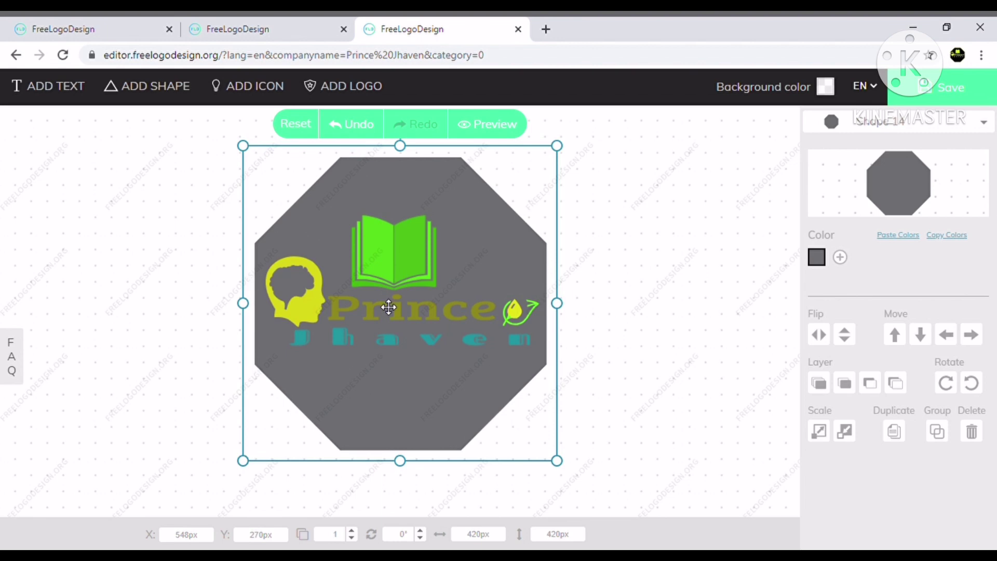
left_click(676, 338)
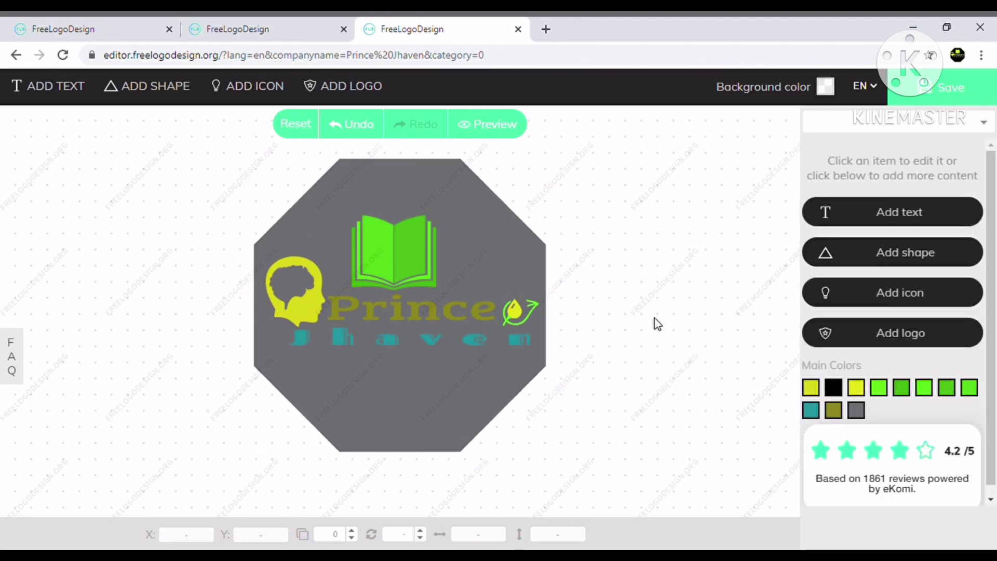
Select the grey octagon to show its properties with the 6d6e71 fill.
left_click(492, 198)
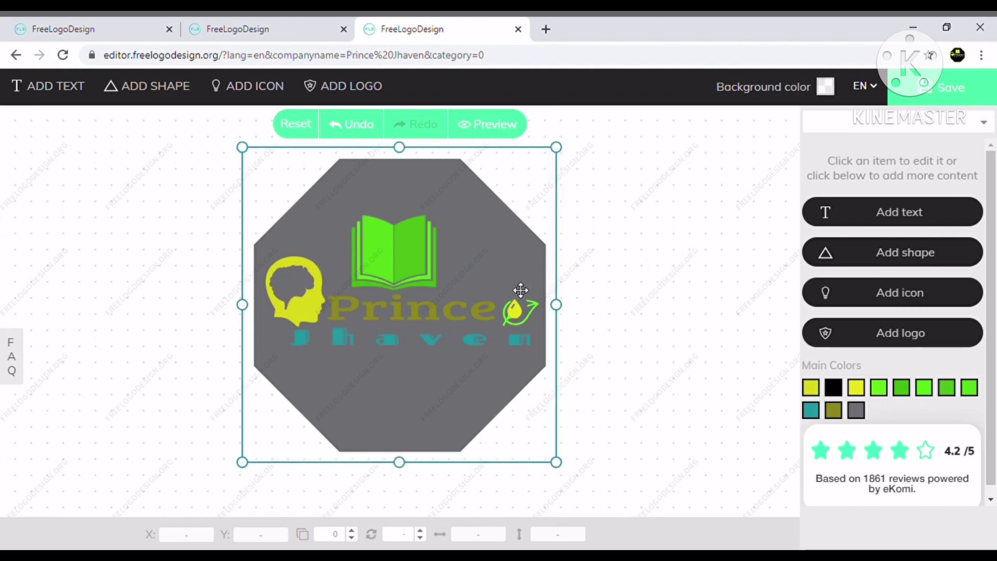
left_click(520, 257)
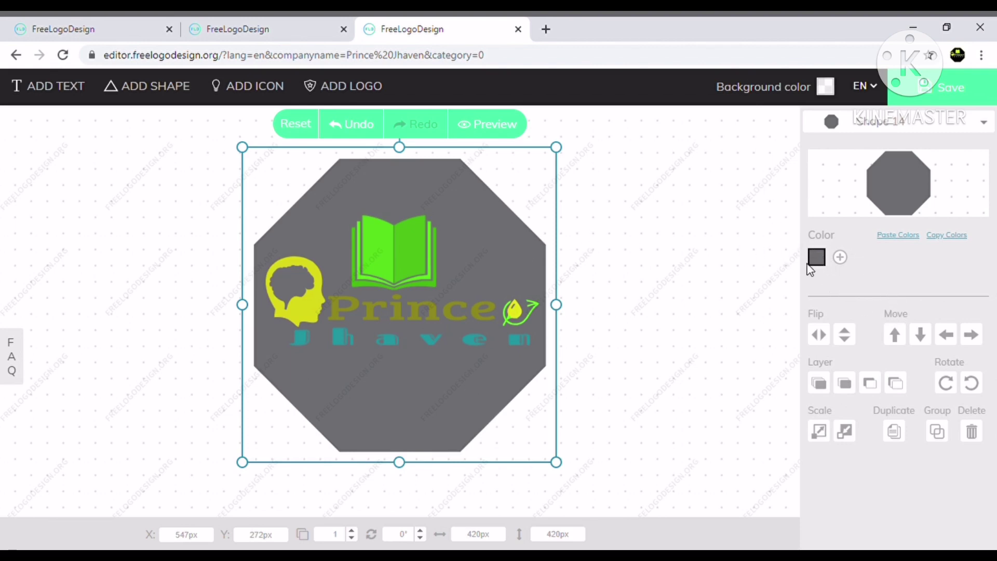
Try various octagon fills: greys, yellow, navy, greens, red, tan and purple.
left_click(817, 258)
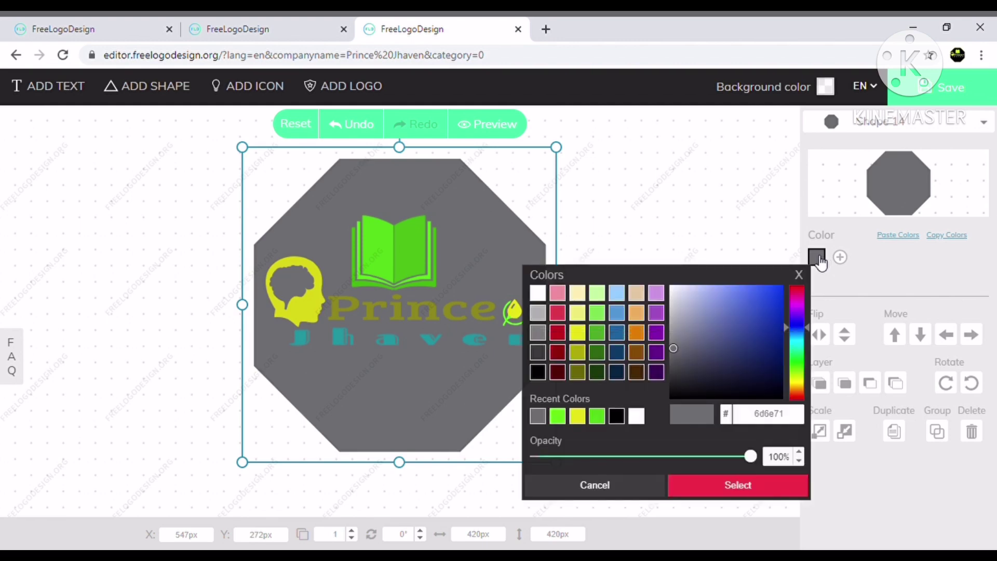
left_click(538, 373)
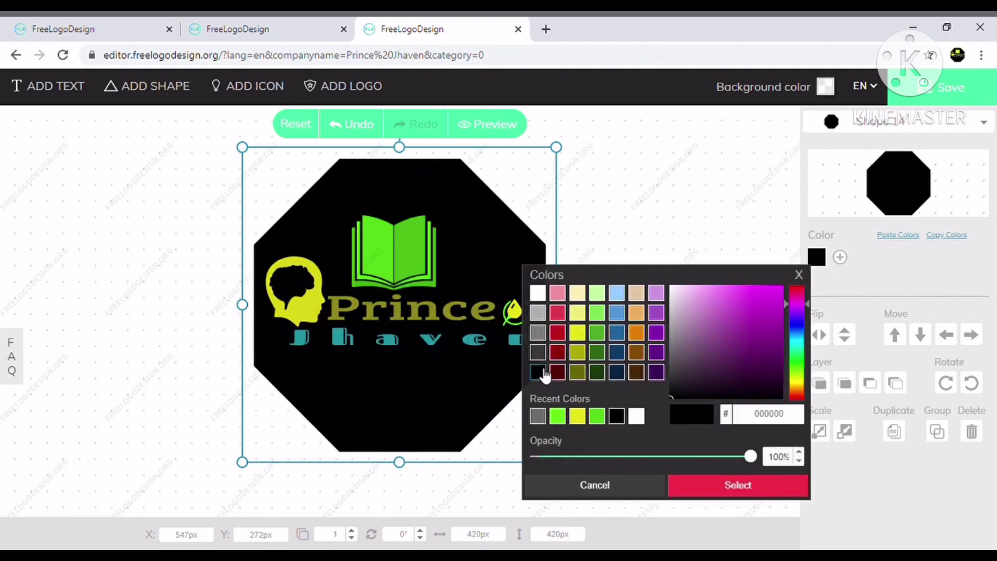
left_click(803, 362)
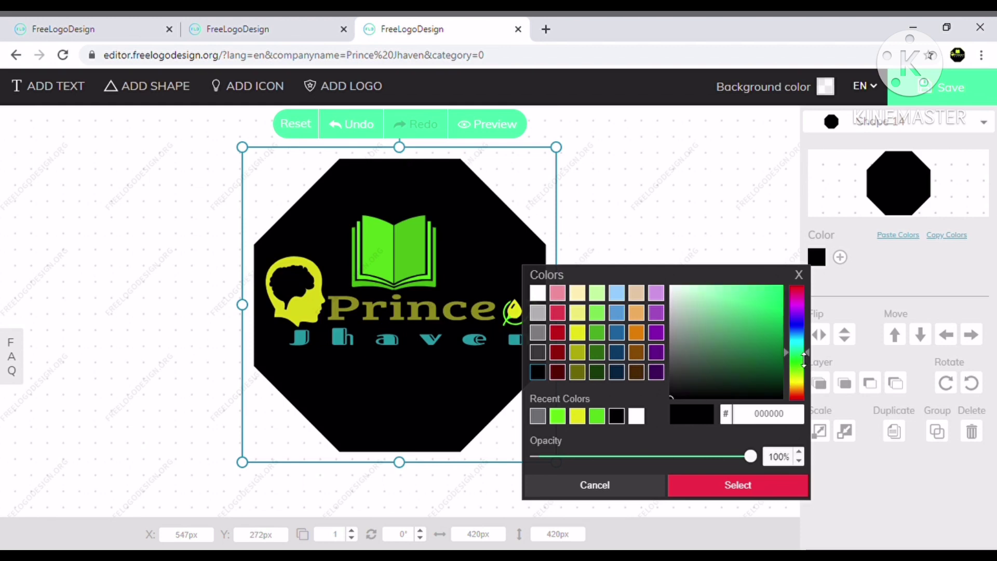
left_click_drag(803, 359, 800, 339)
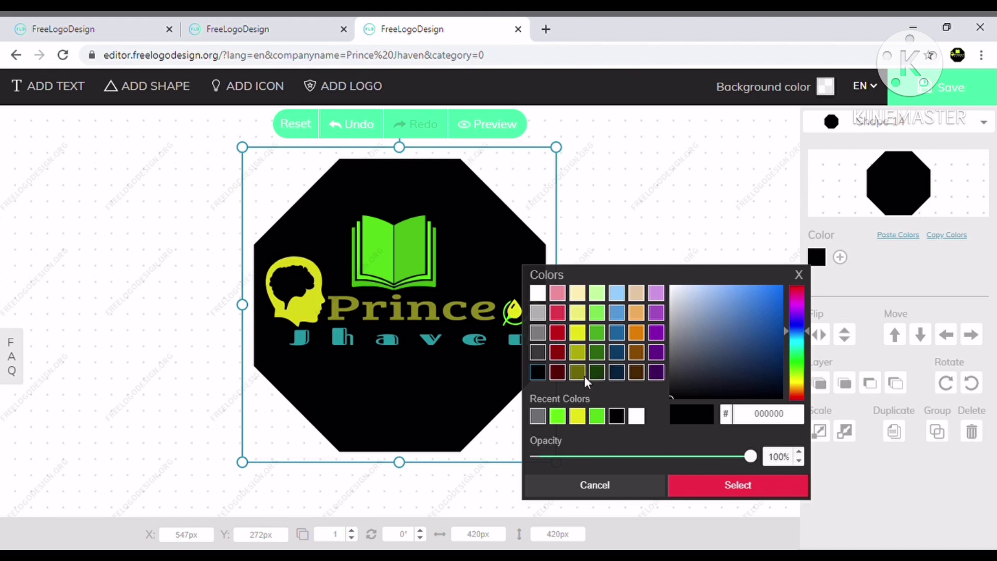
left_click(542, 355)
left_click(540, 333)
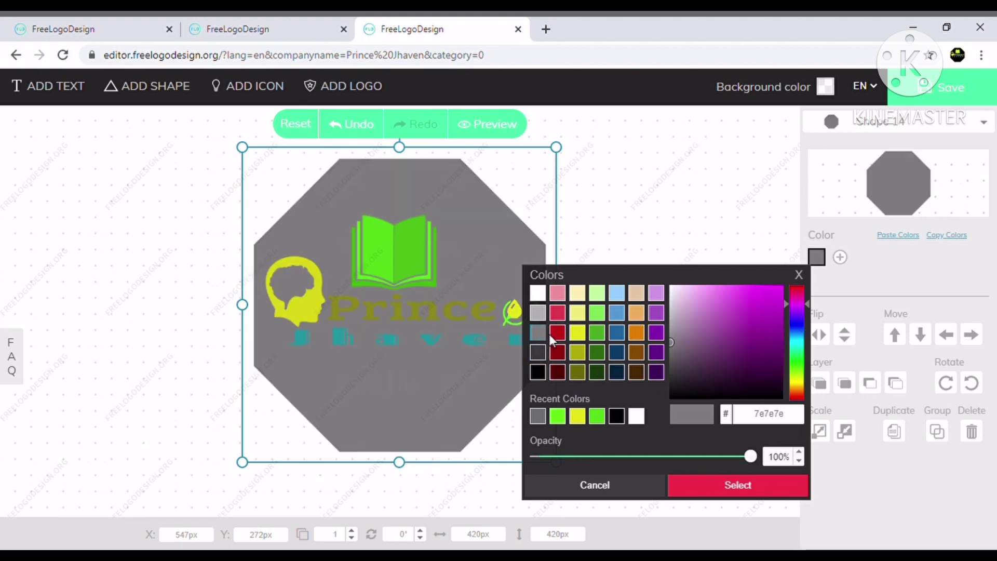
left_click(579, 335)
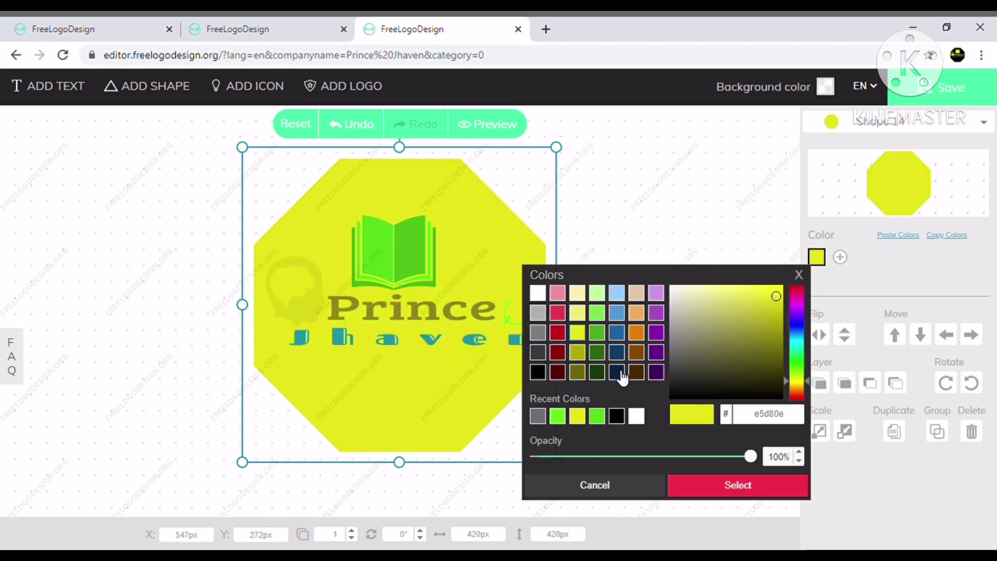
left_click(617, 372)
left_click(600, 375)
left_click(584, 380)
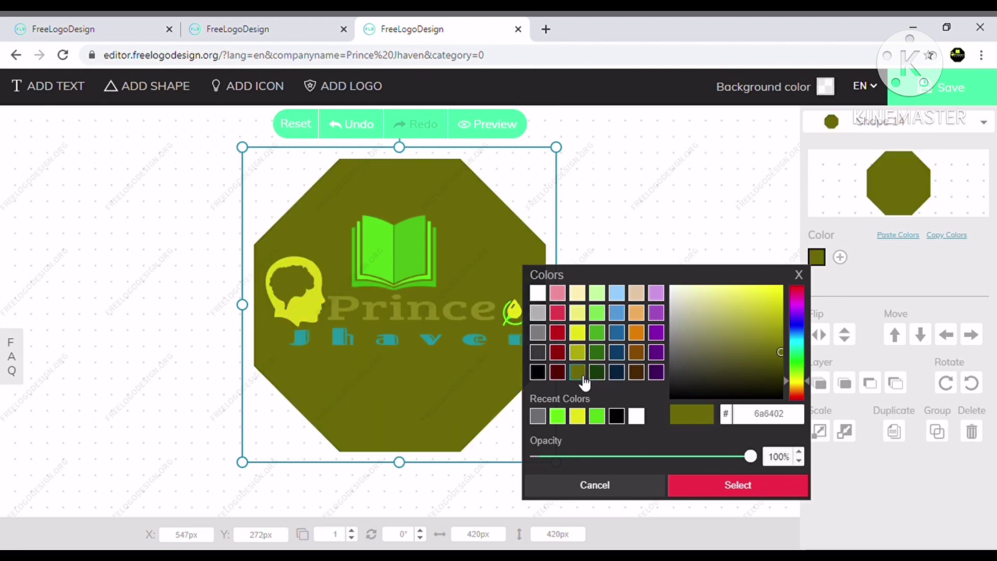
left_click(562, 355)
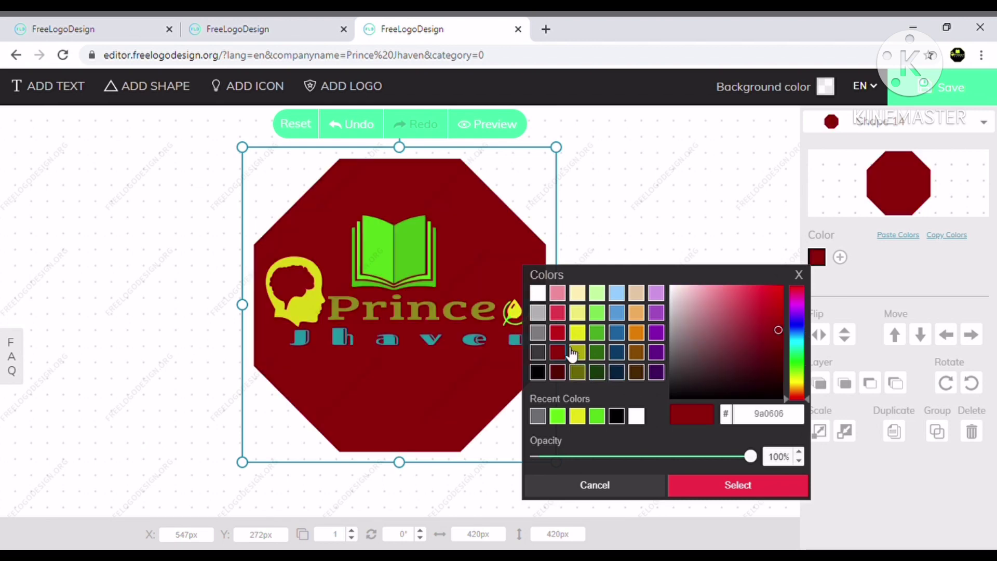
left_click(582, 314)
left_click(598, 312)
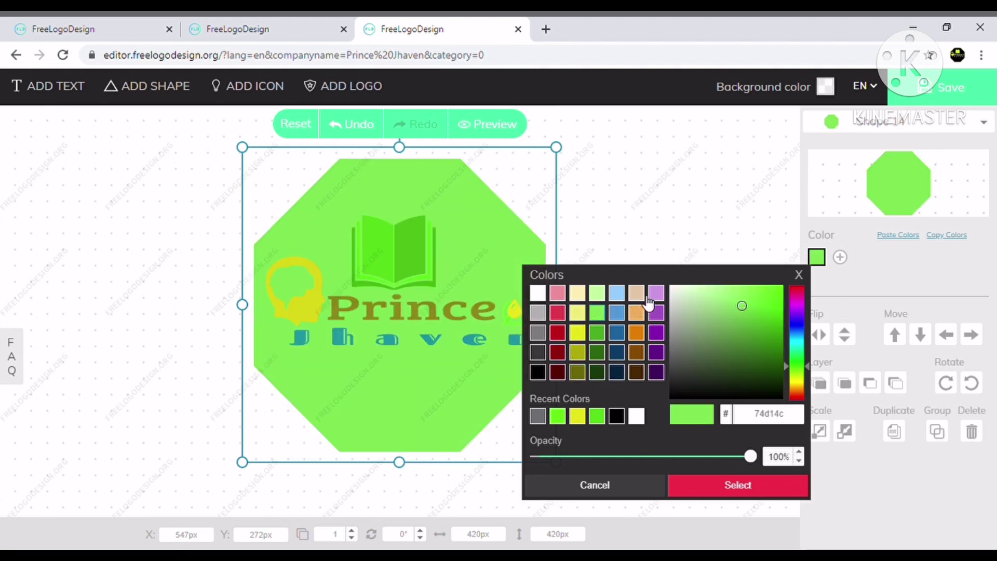
left_click(636, 293)
left_click(656, 292)
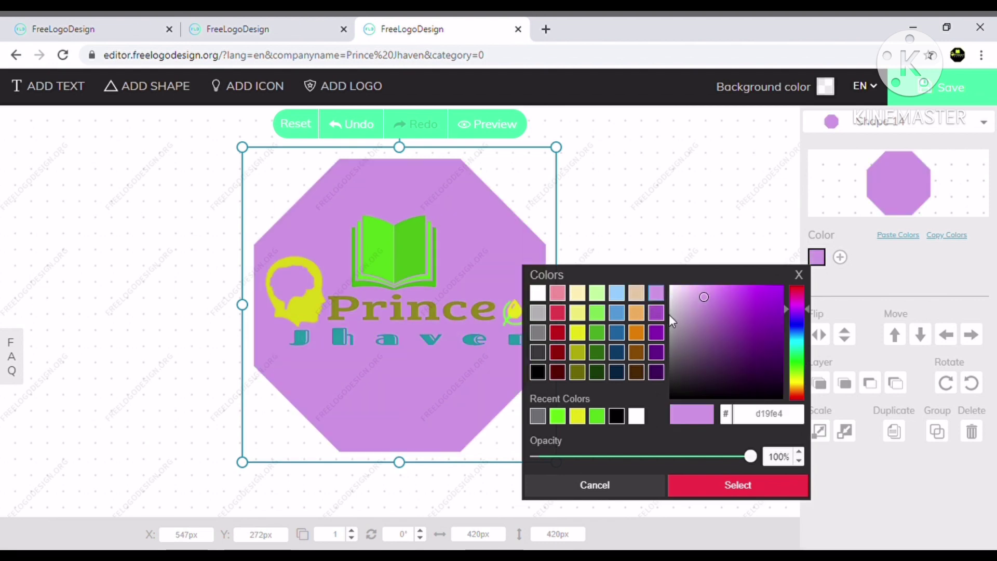
Set the octagon fill to near-black (about 050205) and apply it.
mouse_move(718, 309)
left_mouse_down()
mouse_move(787, 376)
mouse_move(604, 384)
left_mouse_up()
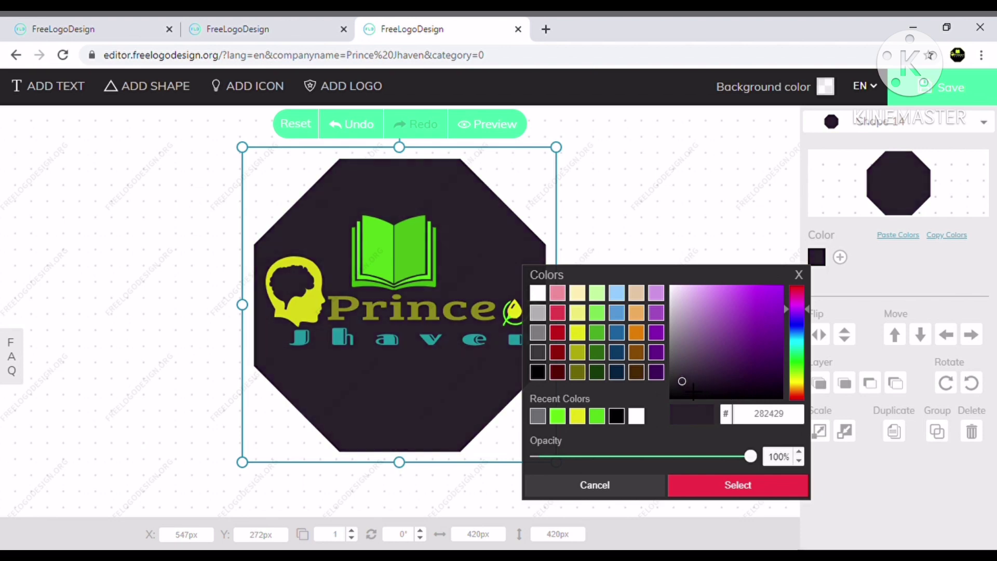
left_click(544, 375)
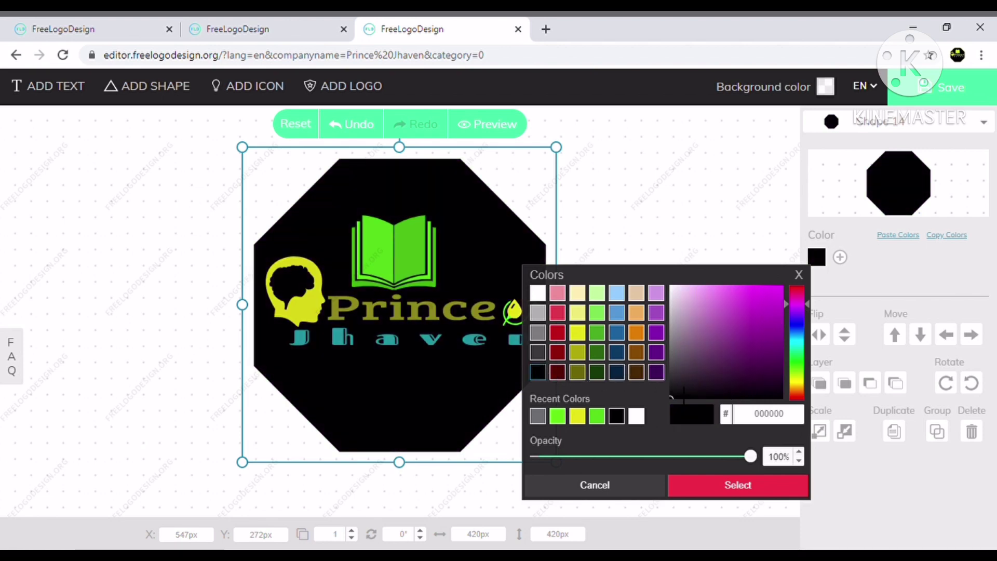
left_click_drag(671, 398, 733, 413)
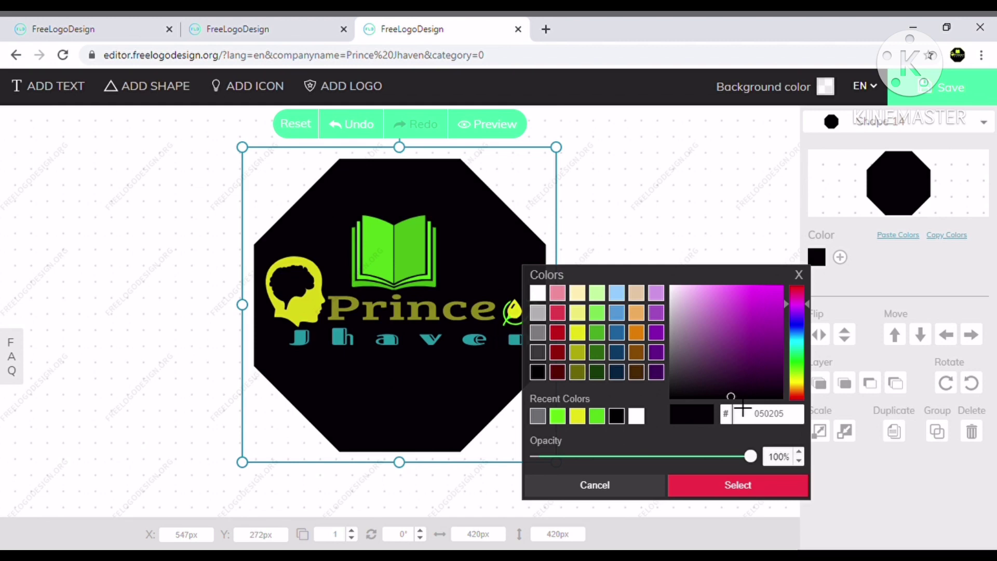
left_click(640, 179)
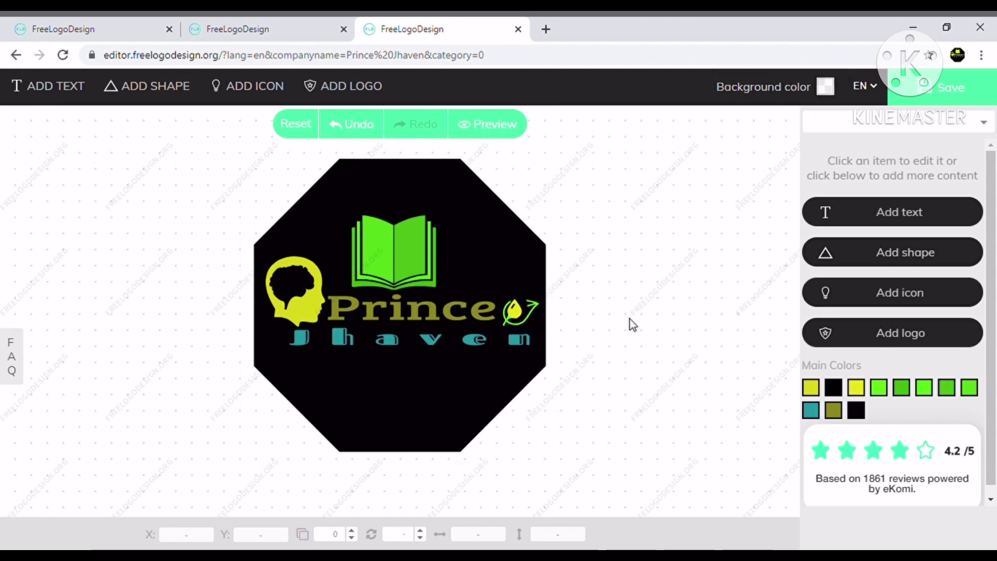
Change the octagon's fill to the very dark charcoal shade 121112.
left_click(441, 220)
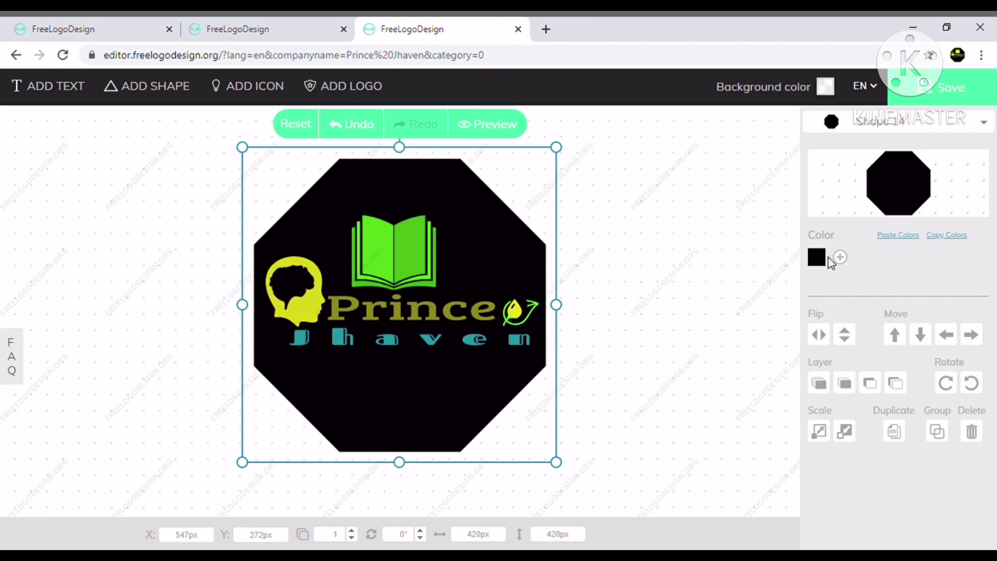
left_click(818, 258)
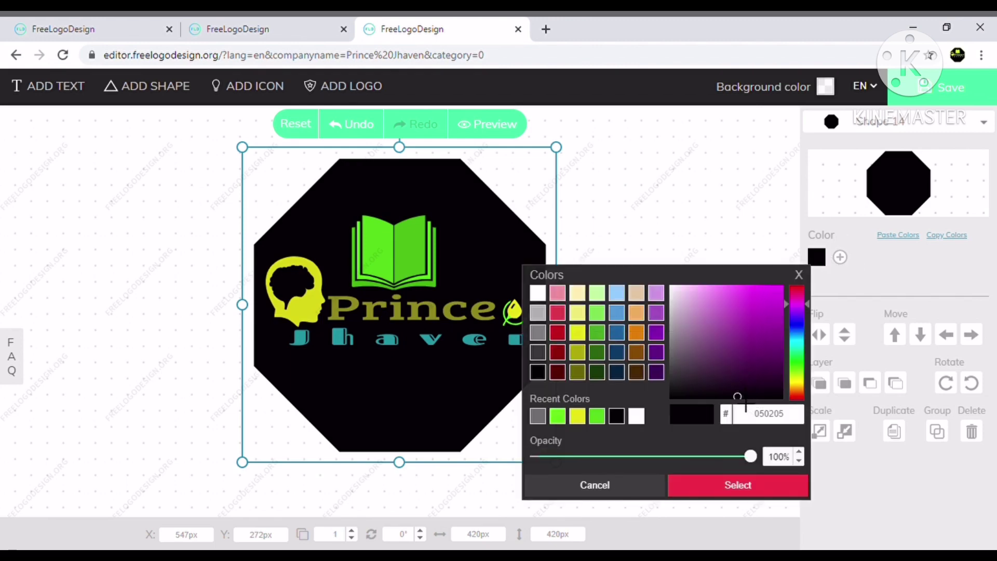
left_click_drag(745, 404, 686, 402)
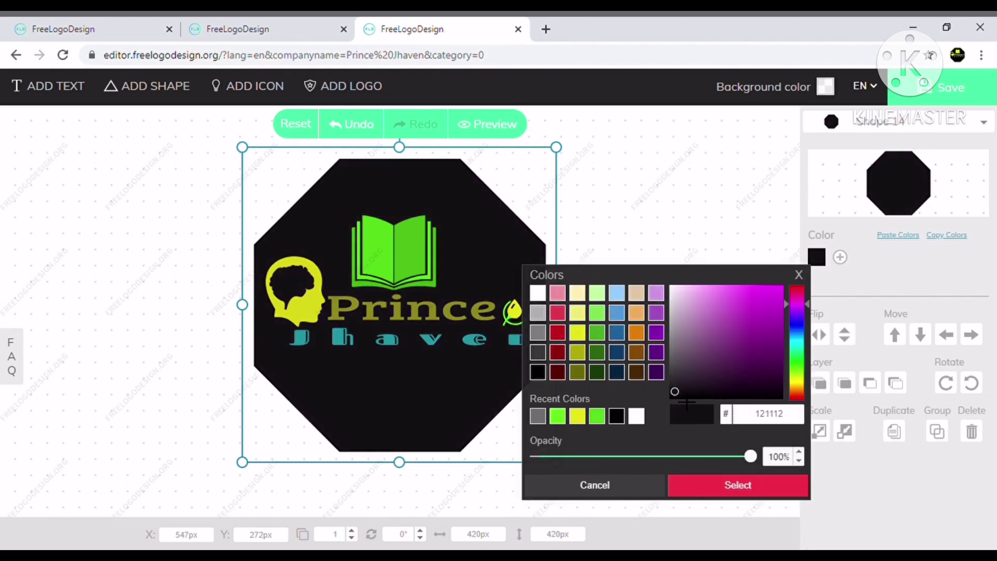
left_click(597, 141)
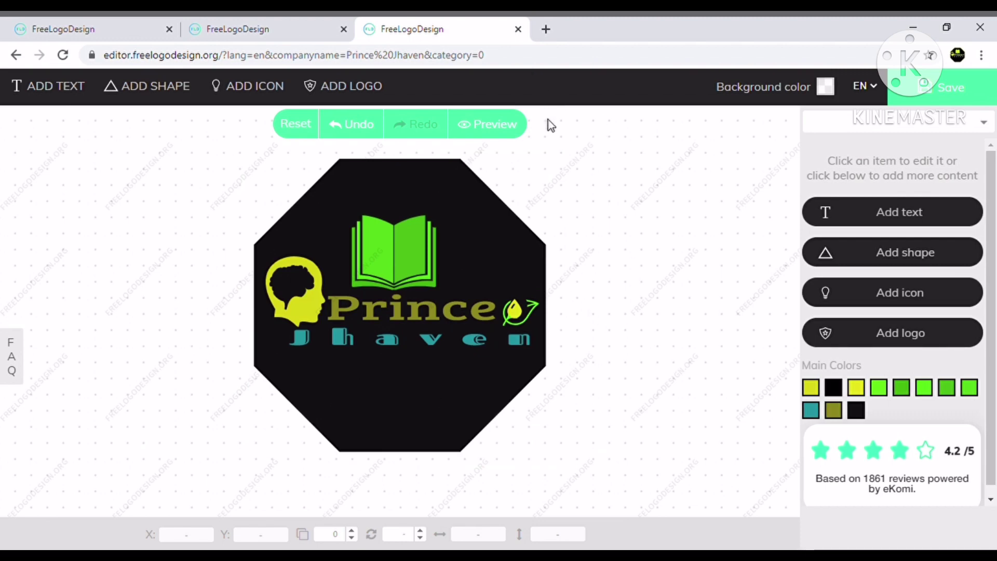
Move the yellow droplet beside 'Prince' up to rest on top of the green leaf.
left_click(516, 310)
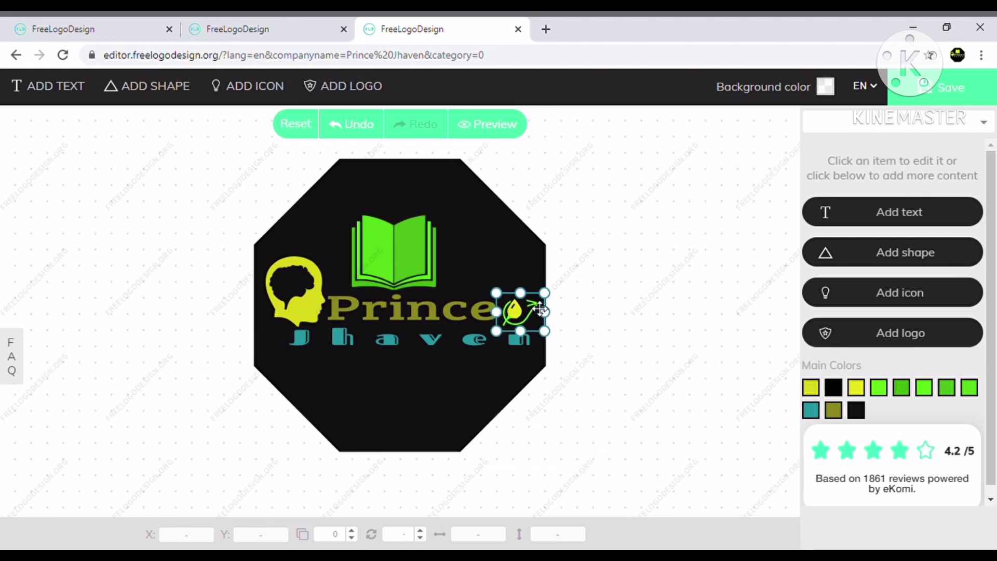
left_click(533, 311)
left_click(522, 318)
left_click_drag(522, 317, 529, 308)
left_click_drag(532, 307, 529, 309)
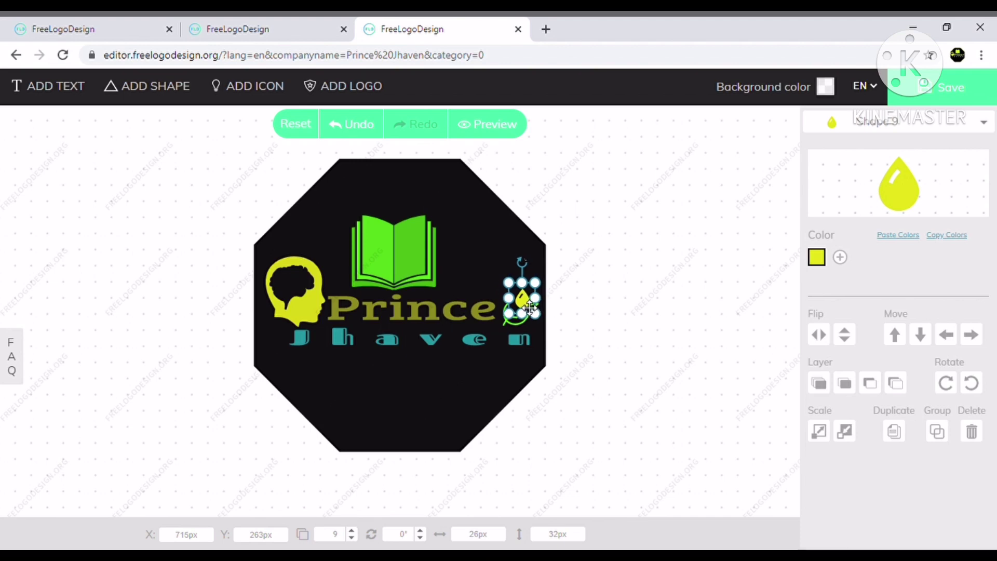
left_click(580, 303)
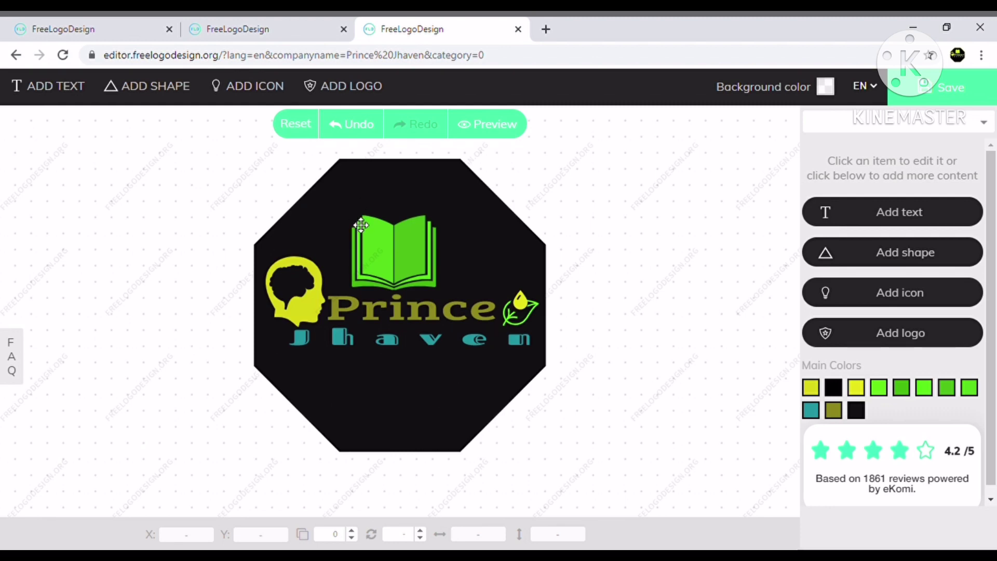
Select the black octagon background behind the Prince Jhaven logo.
left_click(486, 209)
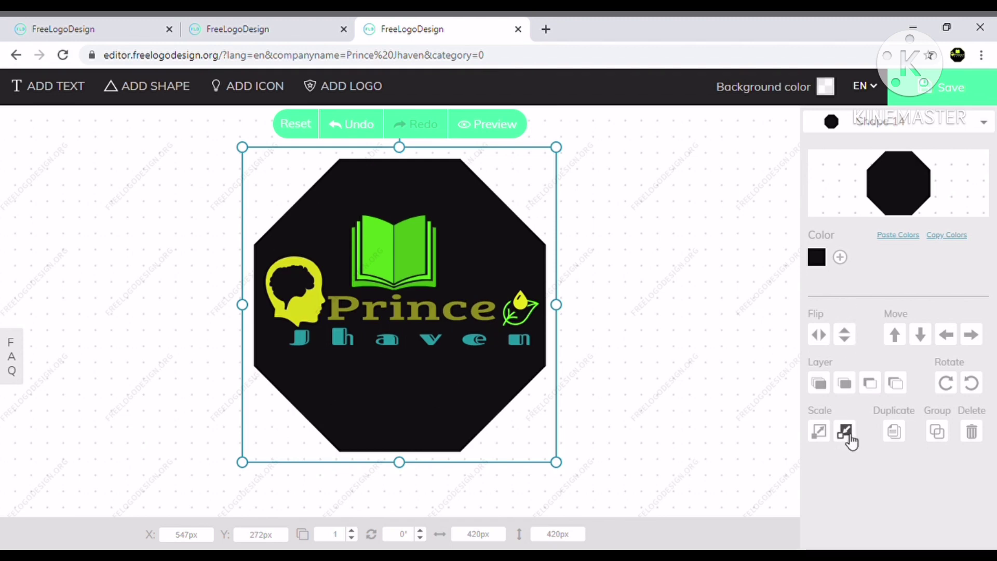
left_click(850, 258)
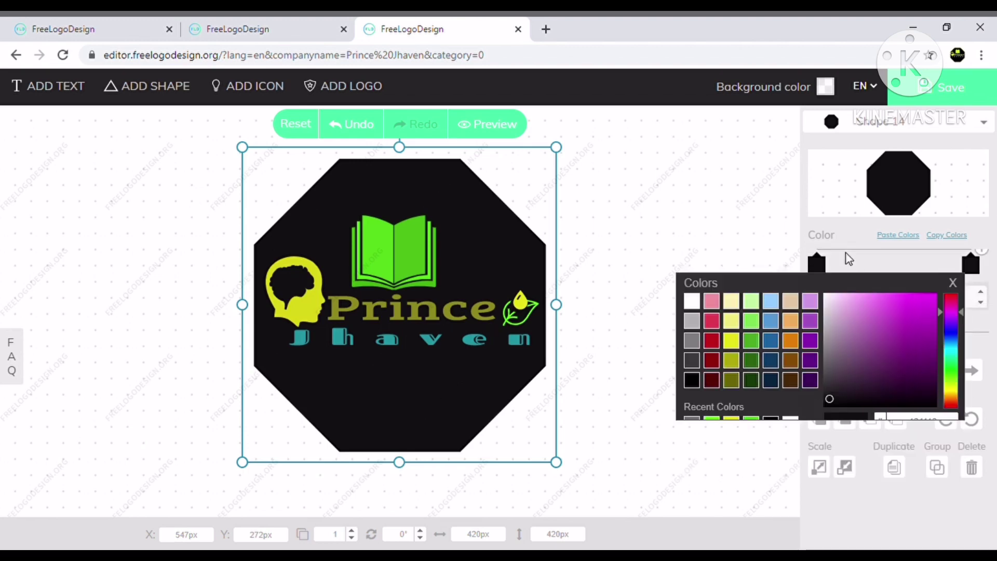
left_click(970, 264)
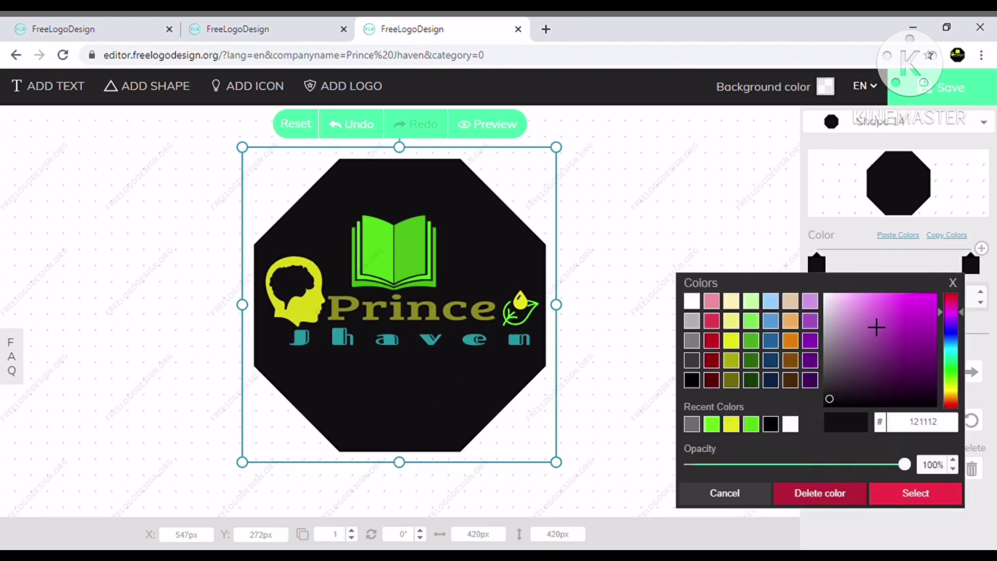
left_click(737, 363)
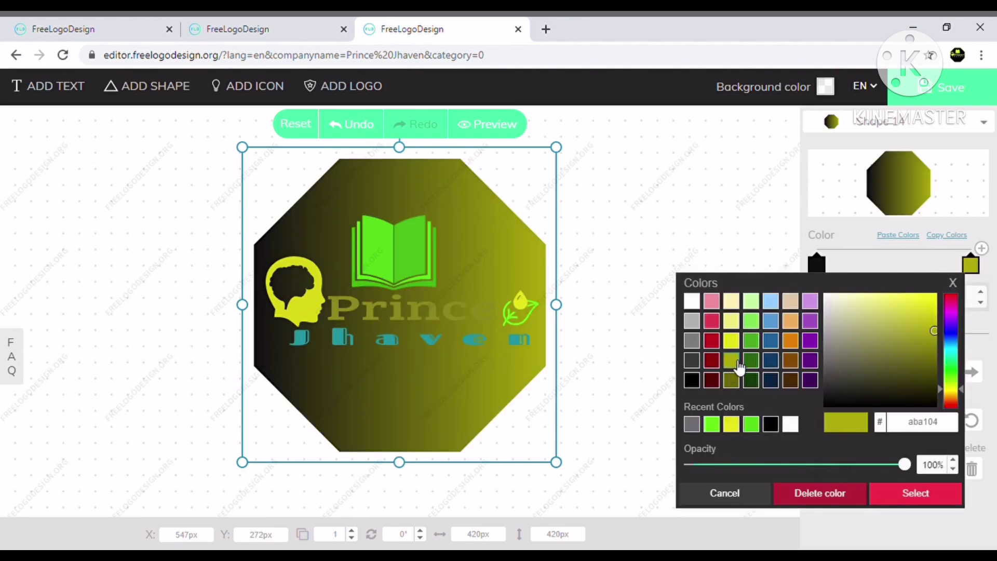
left_click(694, 343)
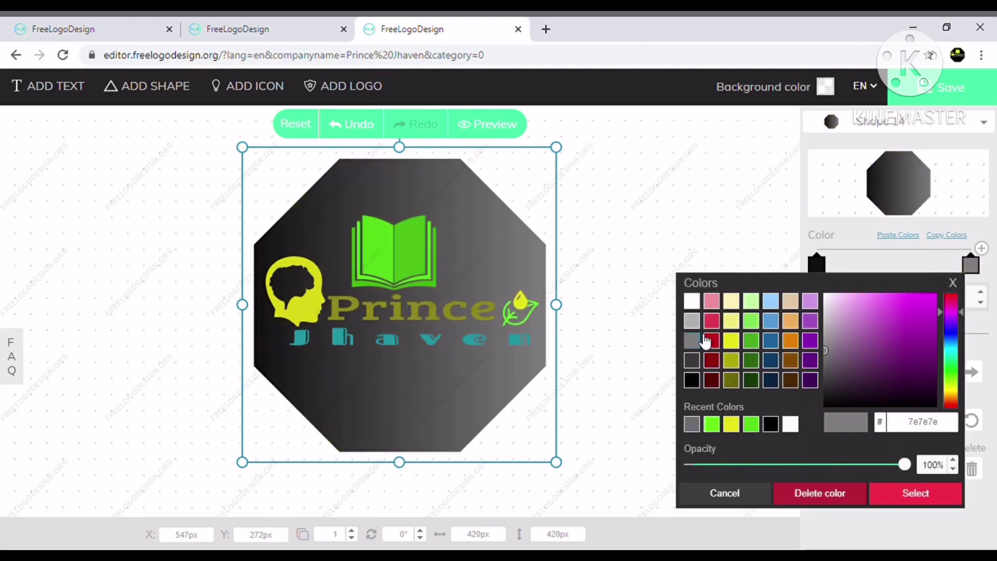
left_click(733, 341)
left_click(772, 342)
left_click(790, 340)
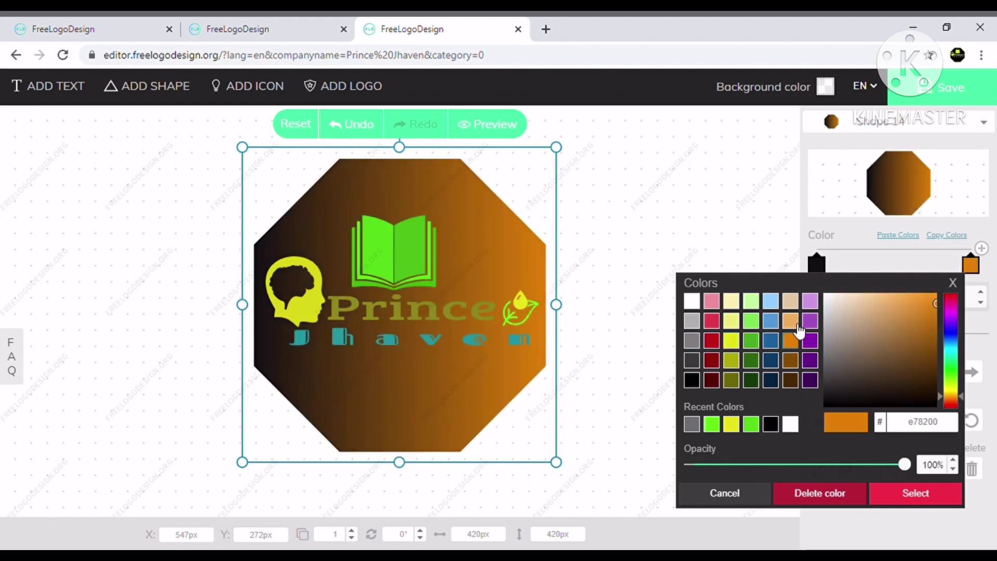
left_click(790, 320)
left_click(774, 306)
left_click(751, 301)
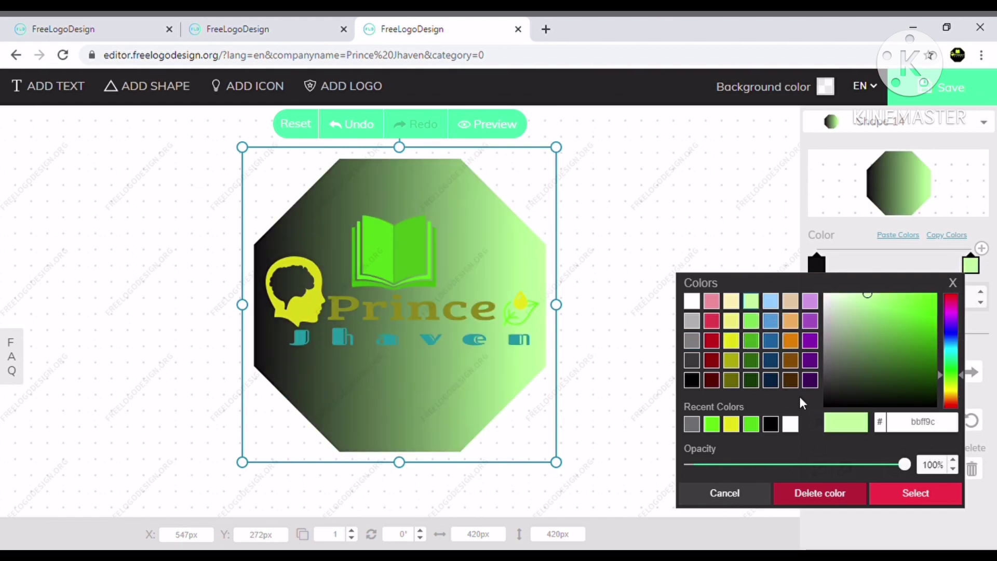
left_click(790, 361)
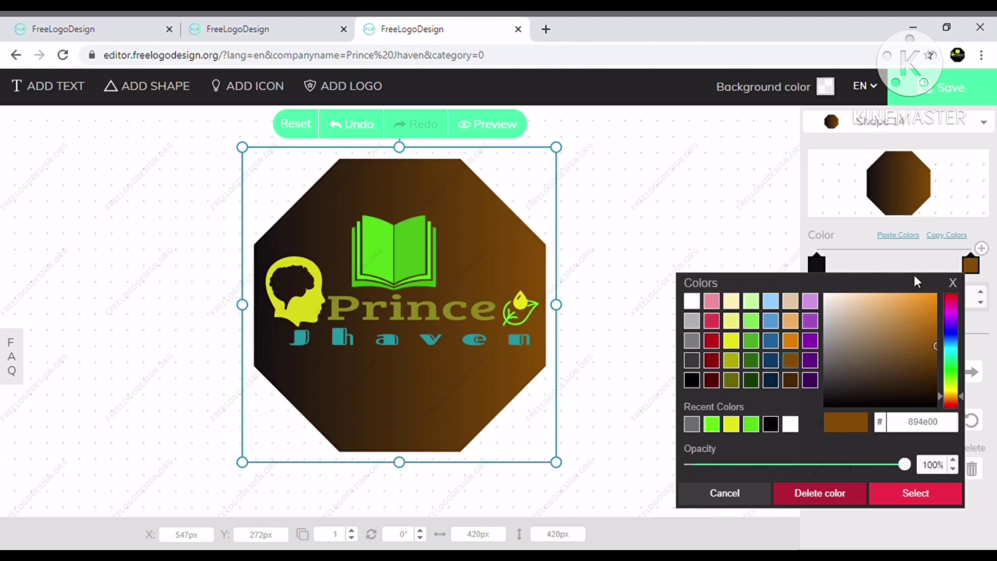
left_click(953, 284)
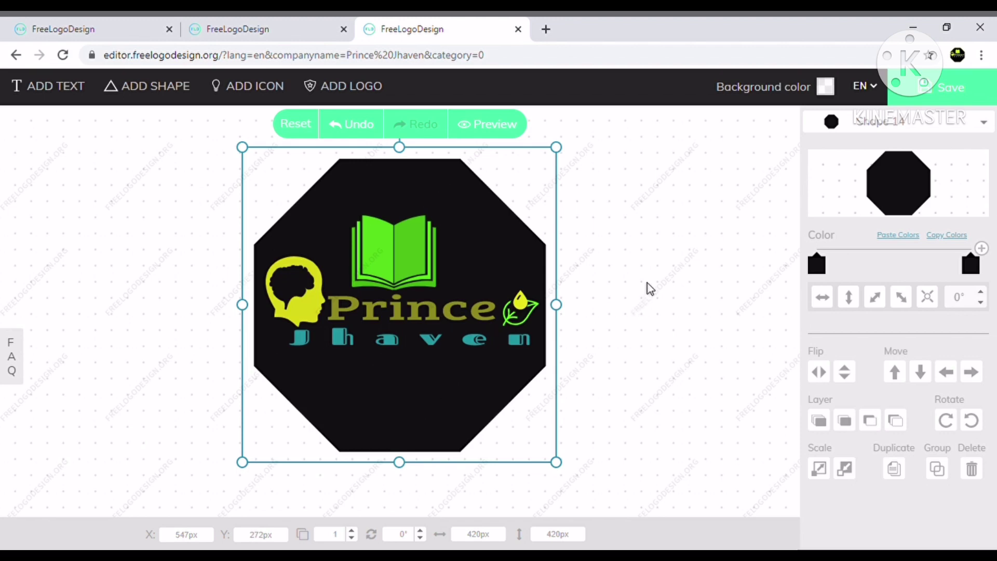
Deselect the octagon and switch to the second tab's uppercase JHAVEN variant with the yellow head.
left_click(725, 249)
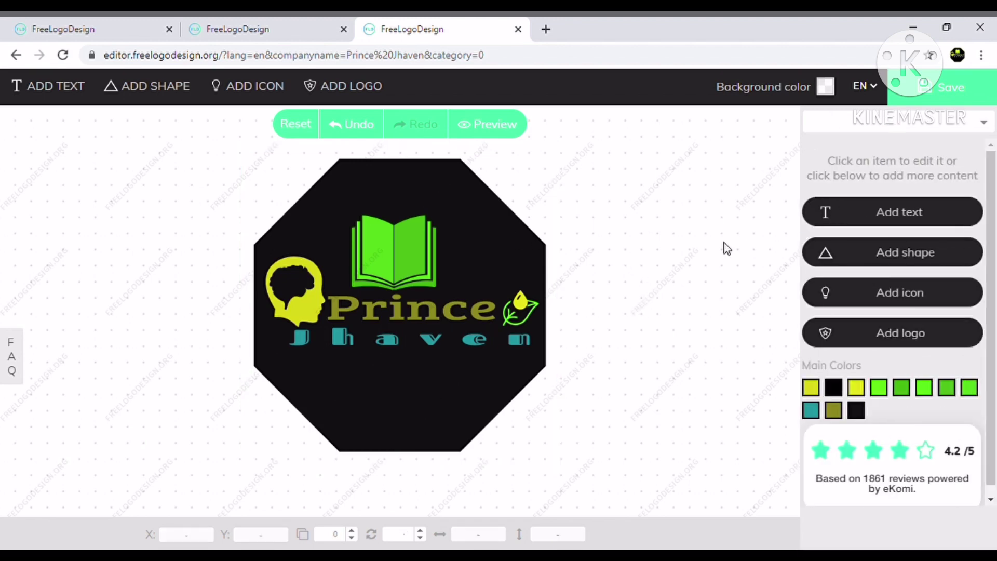
left_click(245, 239)
left_click(597, 399)
left_click(231, 190)
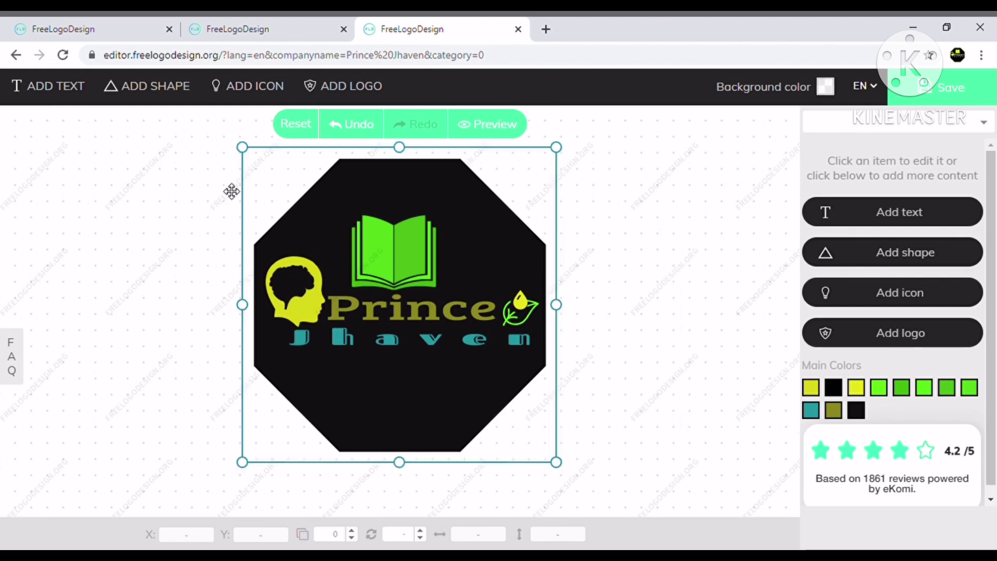
left_click(111, 223)
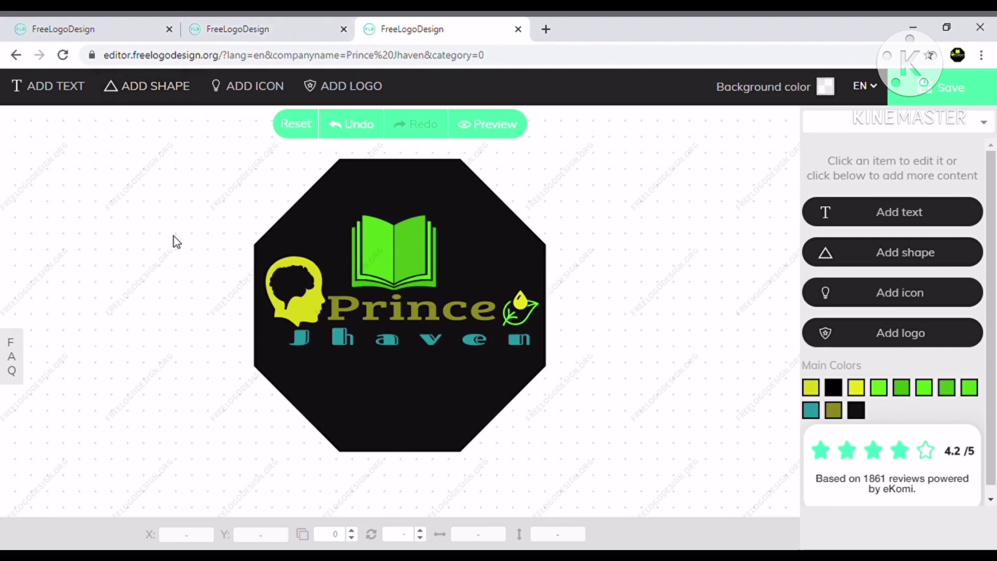
left_click(290, 24)
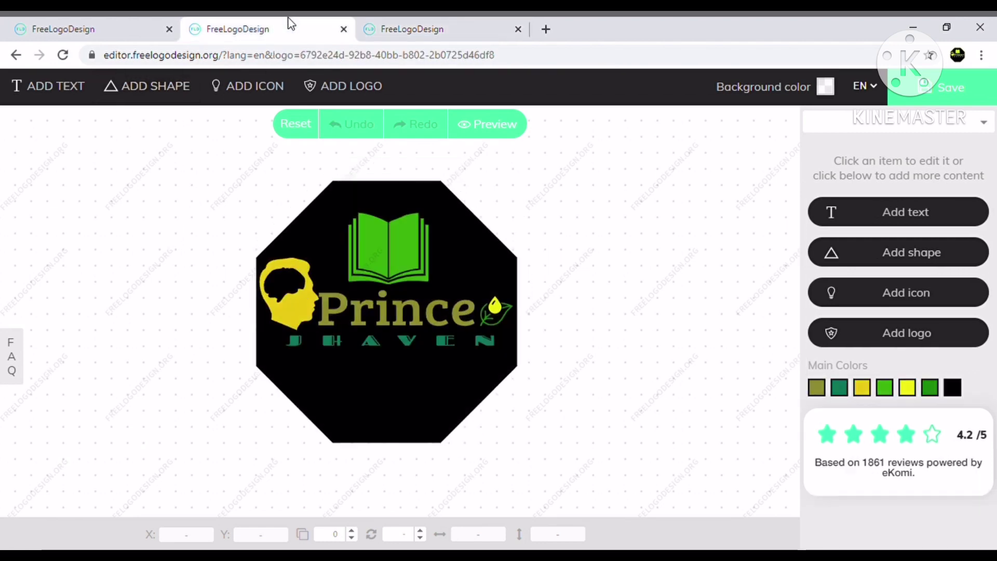
Move the book icon slightly right, then undo that move.
left_click(629, 275)
left_click(452, 289)
left_click(363, 288)
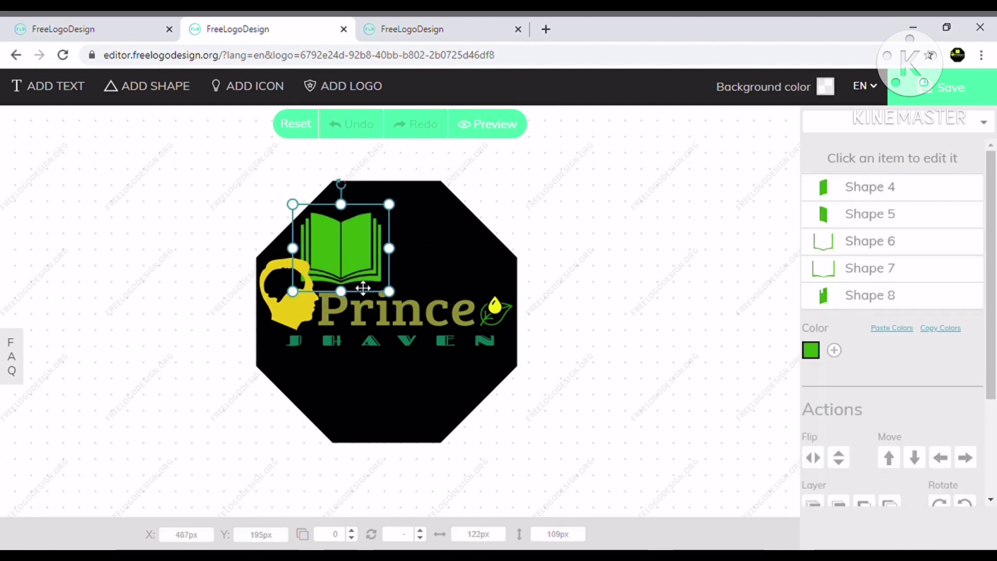
left_click_drag(362, 288, 403, 287)
left_click(586, 333)
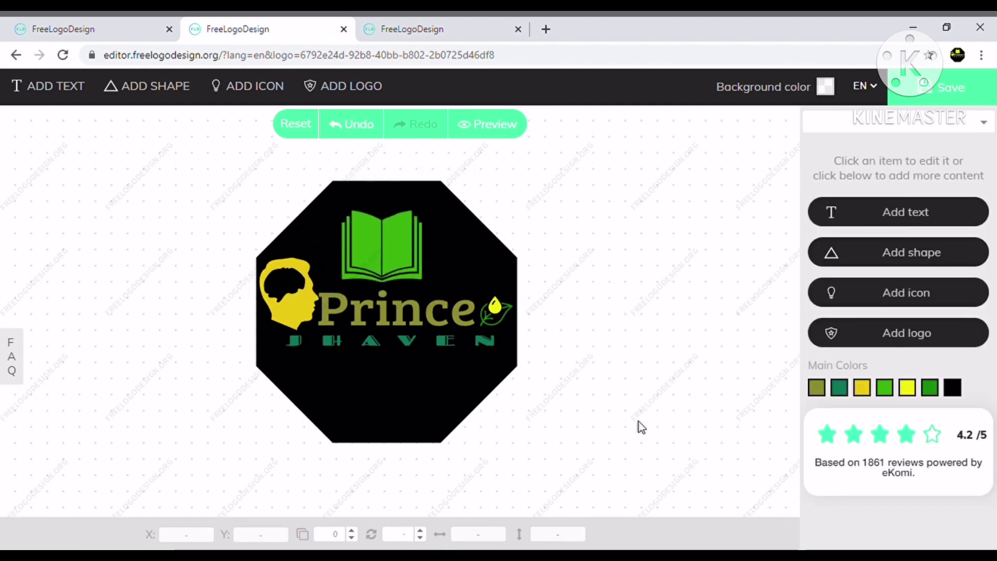
key("ctrl+z")
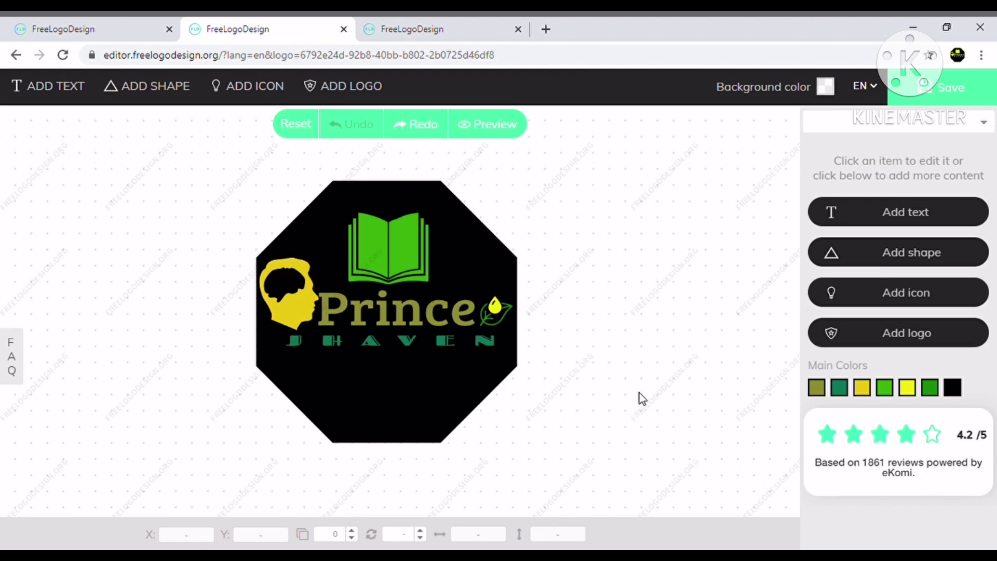
Select every element of the octagon logo and group them into one unit.
left_click_drag(602, 399, 200, 208)
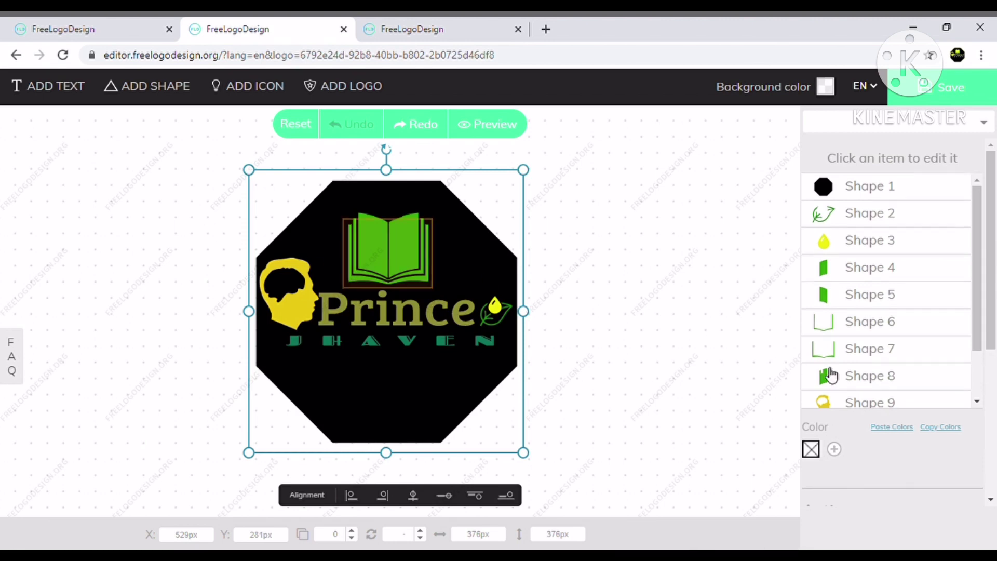
scroll(882, 384, "down", 2)
scroll(899, 435, "down", 3)
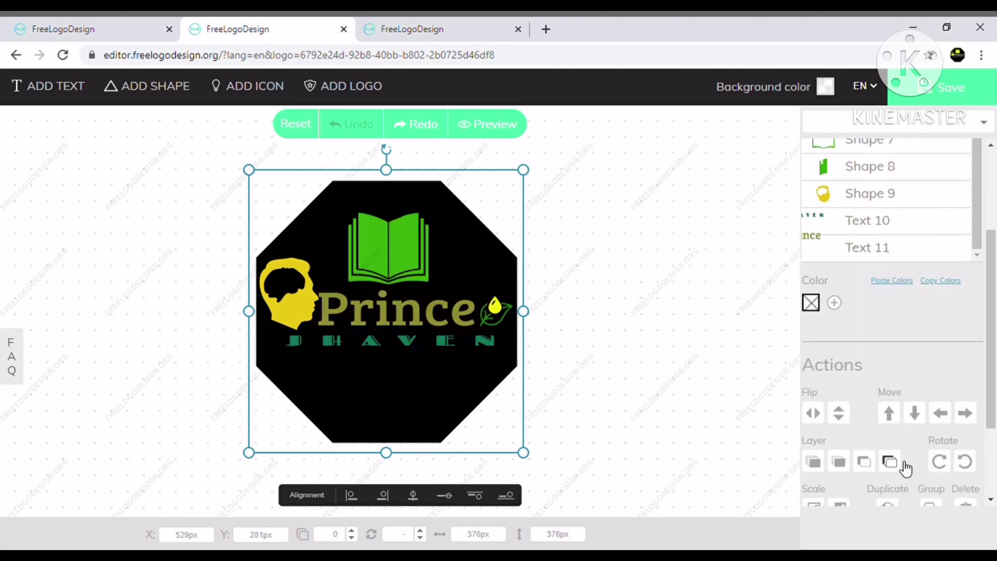
scroll(927, 461, "down", 2)
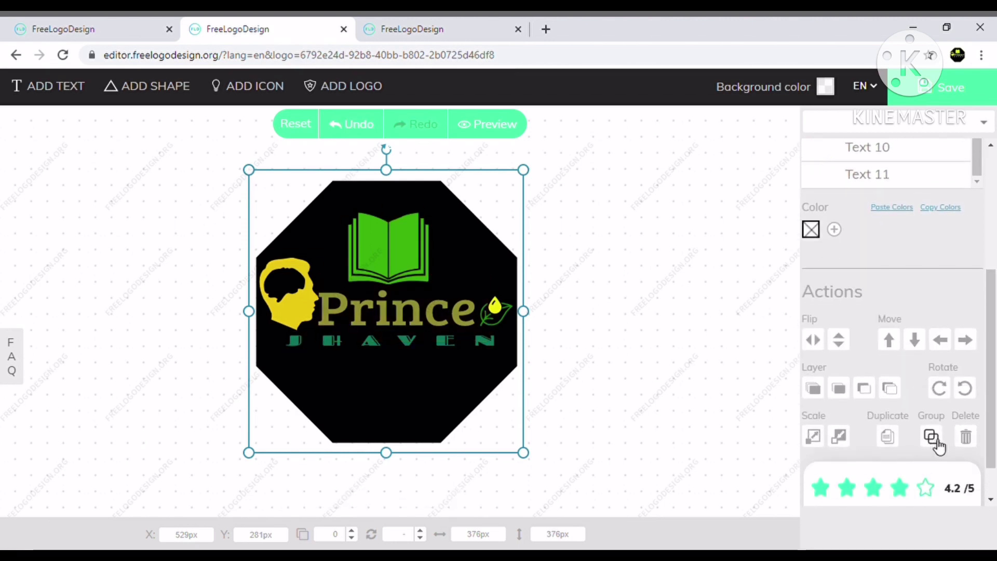
left_click(933, 443)
Nudge the grouped octagon logo into place at X 546px, Y 280px.
left_click(620, 285)
mouse_move(441, 283)
left_mouse_down()
mouse_move(474, 274)
mouse_move(465, 282)
left_mouse_up()
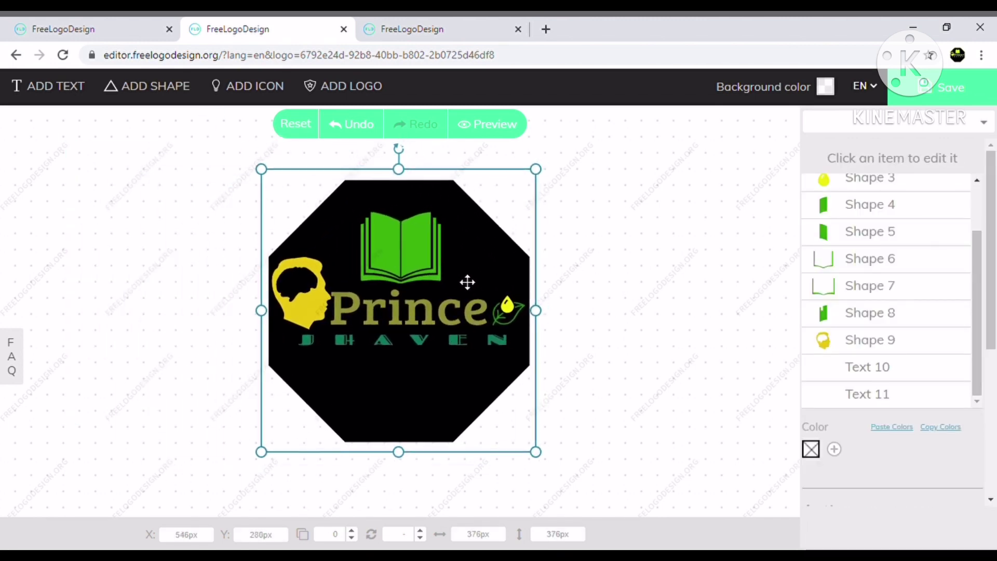
left_click(595, 283)
left_click(505, 271)
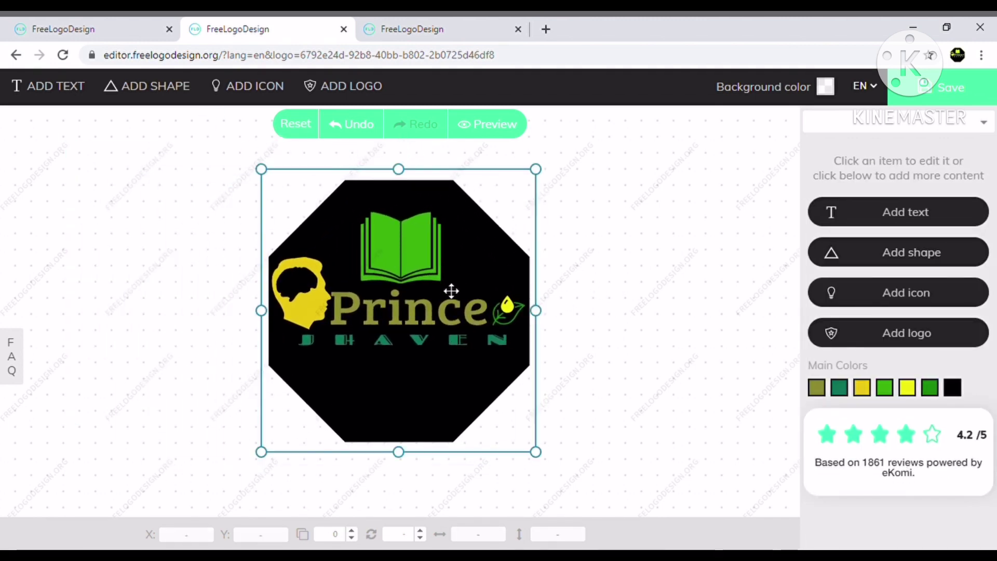
Deselect the octagon logo and return to the first tab holding four logos.
left_click(536, 120)
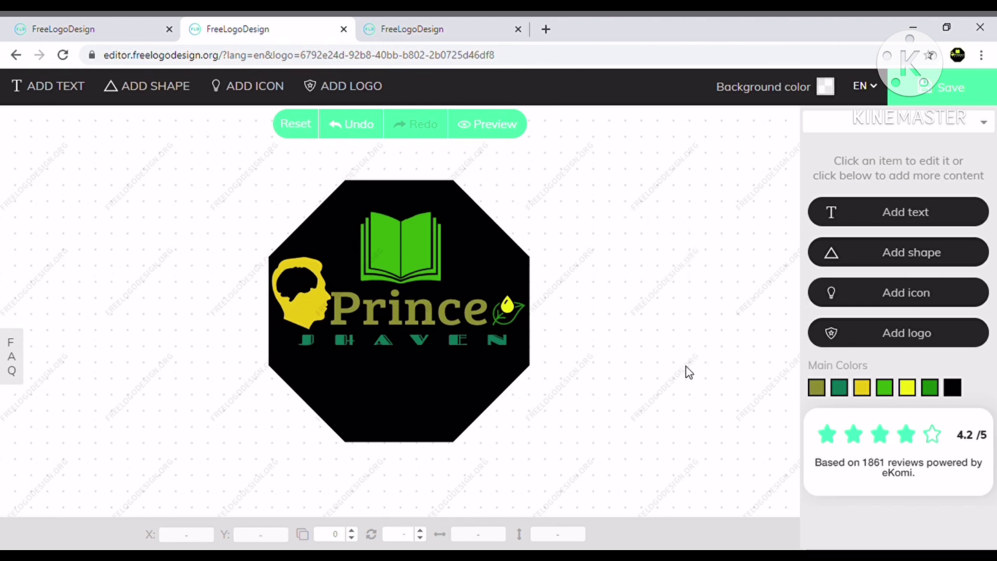
left_click(91, 21)
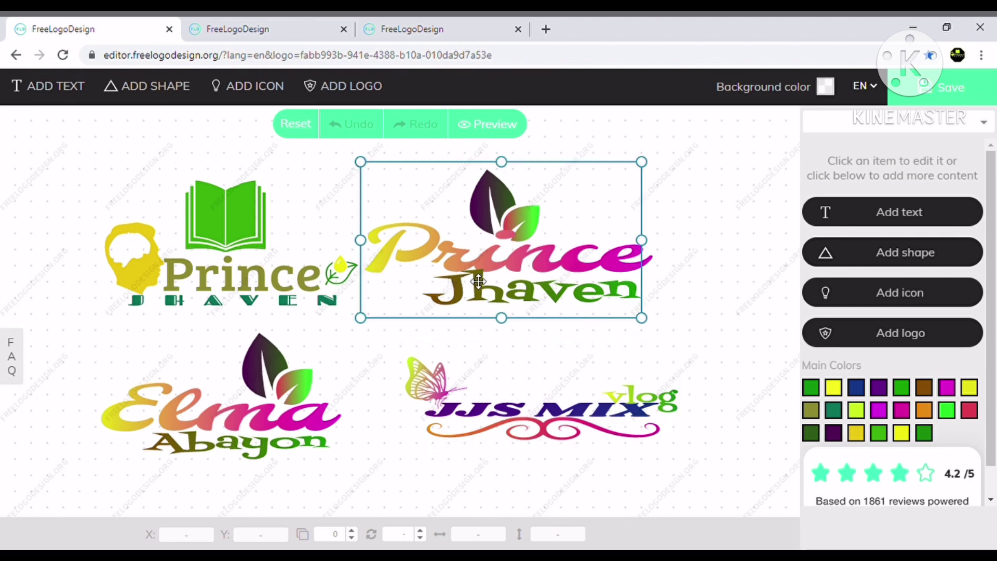
Shift the gradient Prince Jhaven logo slightly right and select its parts.
left_click_drag(484, 281, 516, 286)
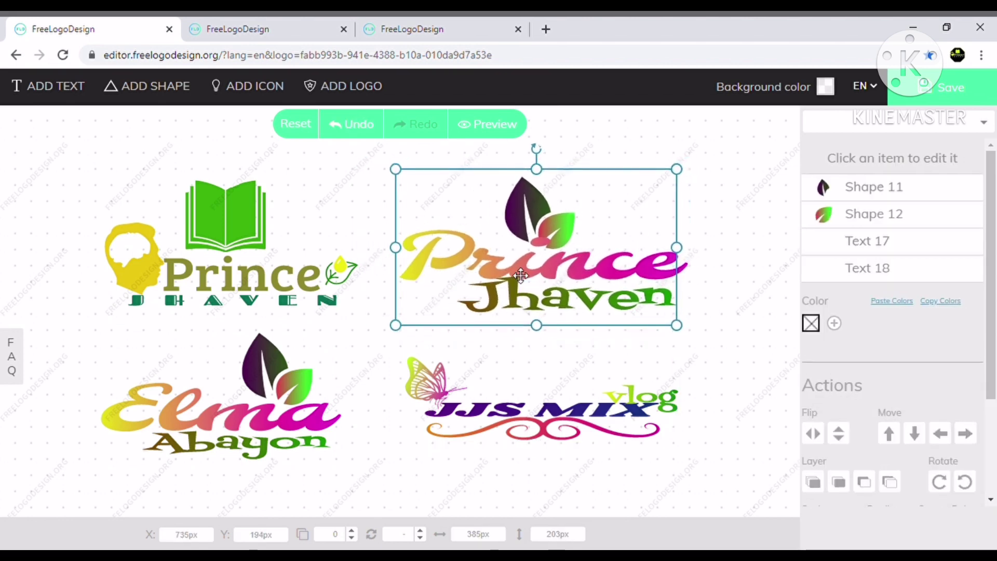
left_click(229, 403)
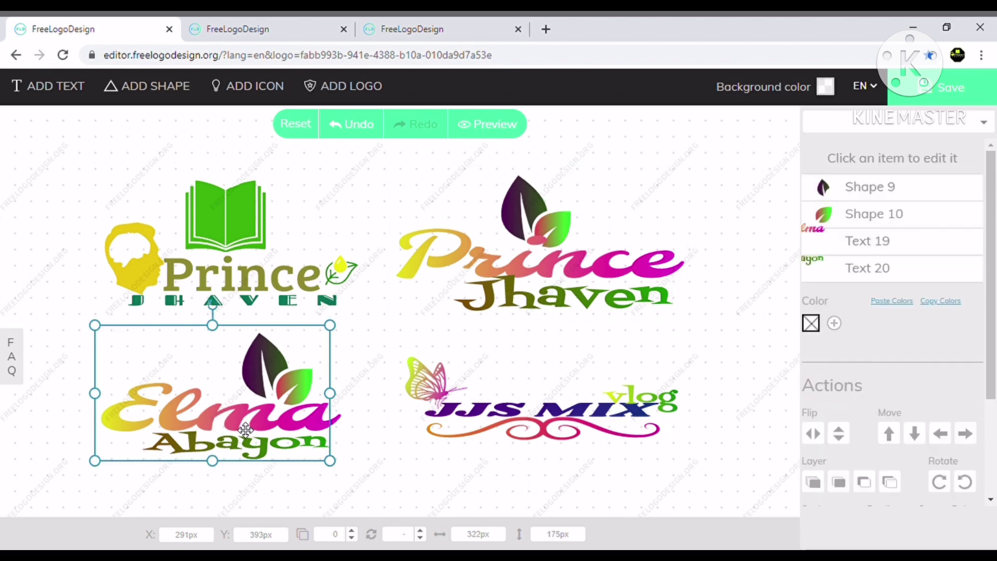
left_click(578, 276)
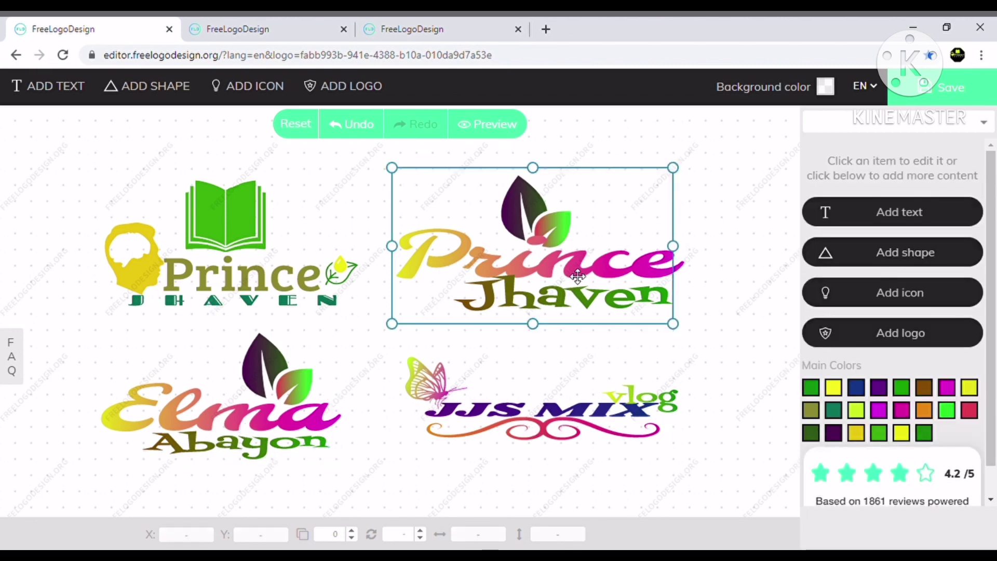
left_click(577, 277)
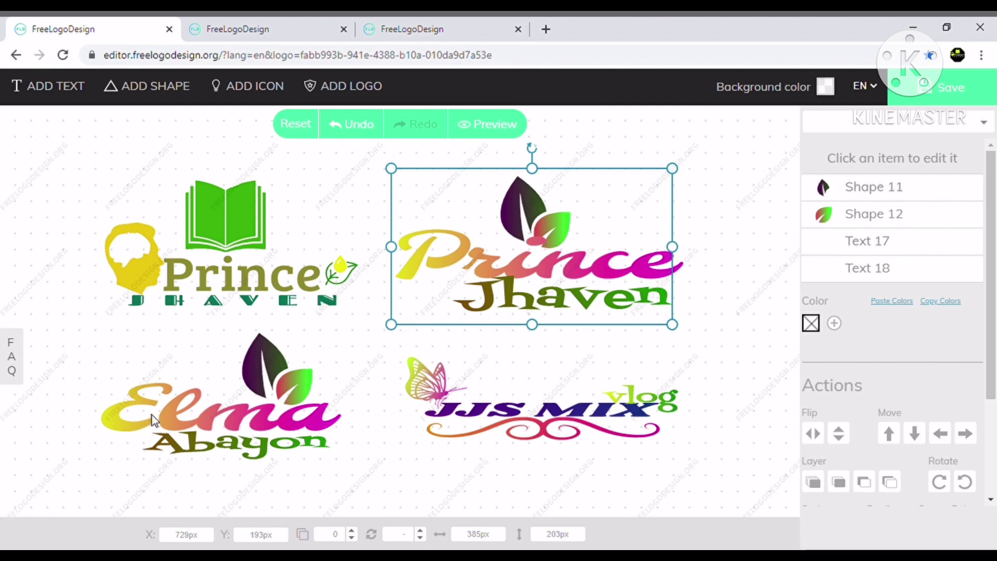
left_click(105, 336)
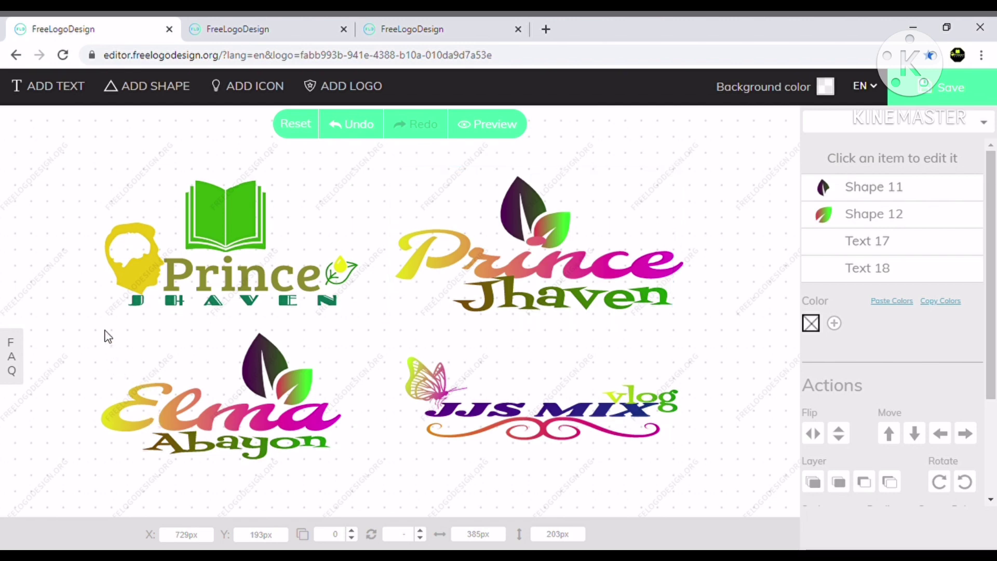
left_click(104, 346)
left_click(559, 275)
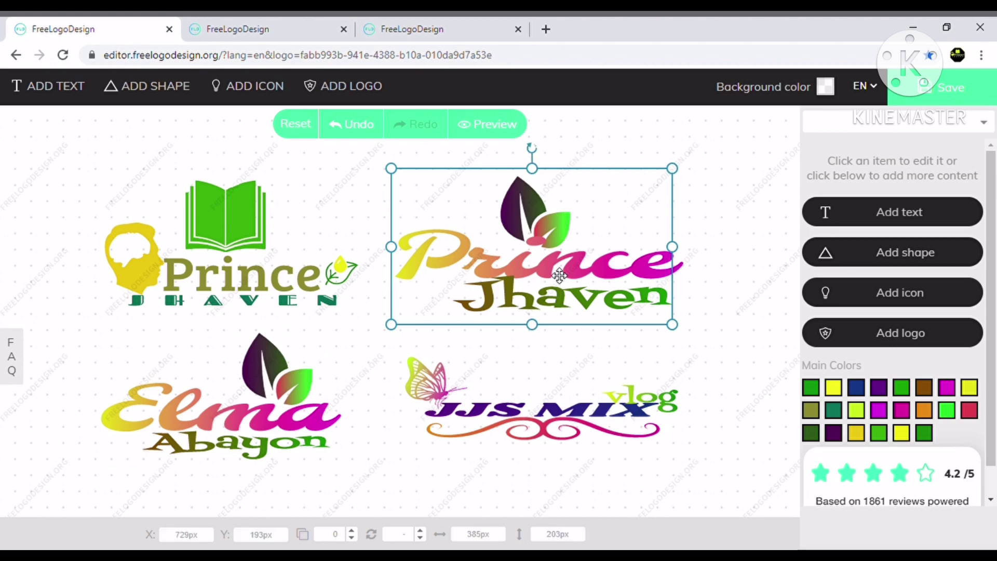
Stack the Prince Jhaven, Elma Abayon and JJS MIX logos in a left column.
left_click(215, 297)
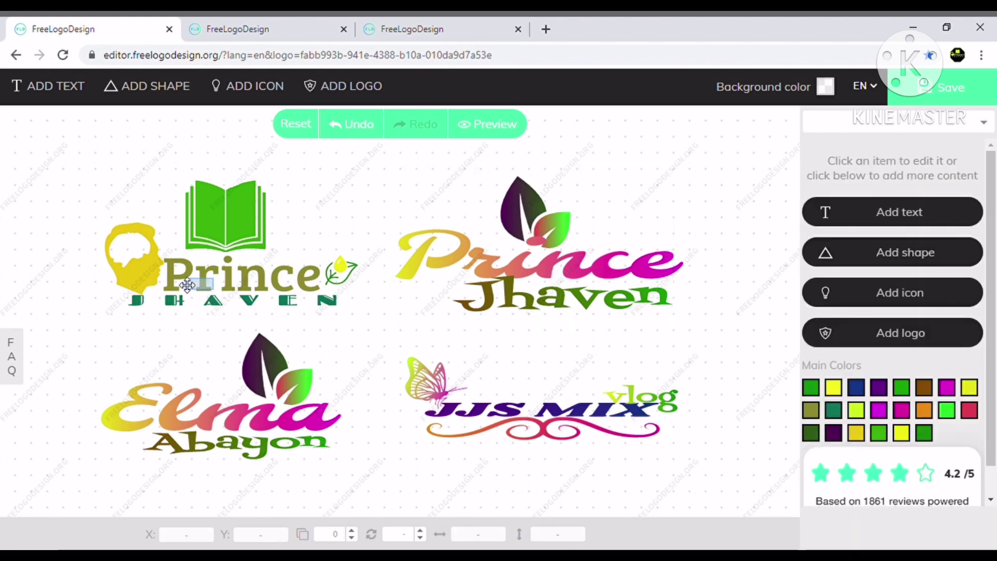
left_click_drag(240, 270, 169, 238)
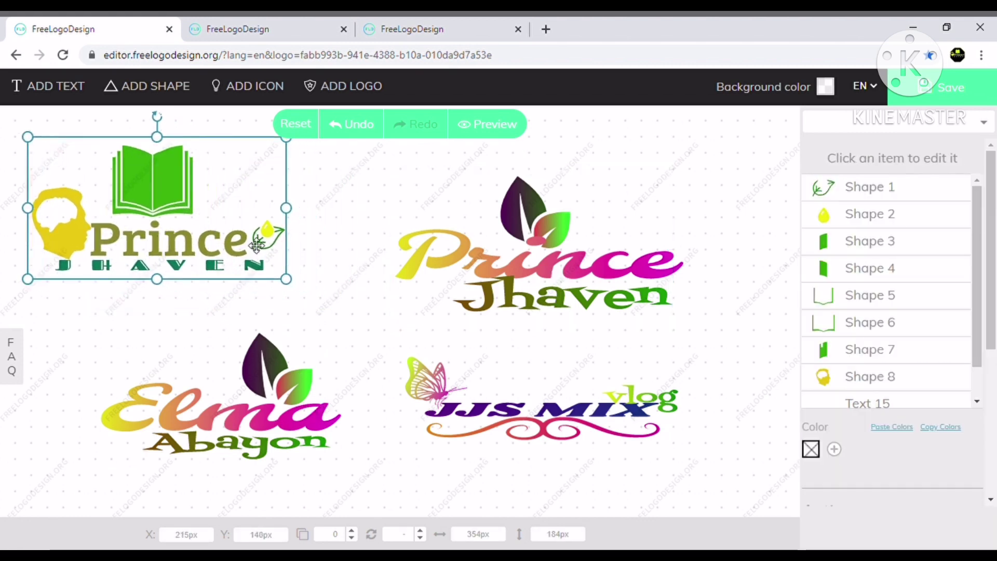
mouse_move(519, 277)
left_mouse_down()
mouse_move(522, 252)
mouse_move(540, 257)
left_mouse_up()
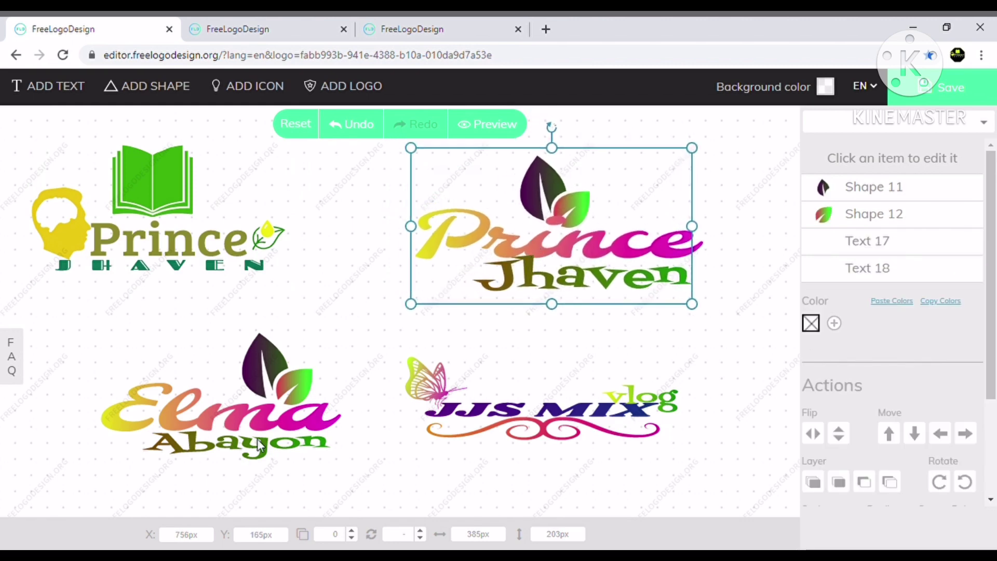
left_click(254, 414)
mouse_move(255, 413)
left_mouse_down()
mouse_move(178, 383)
mouse_move(180, 371)
left_mouse_up()
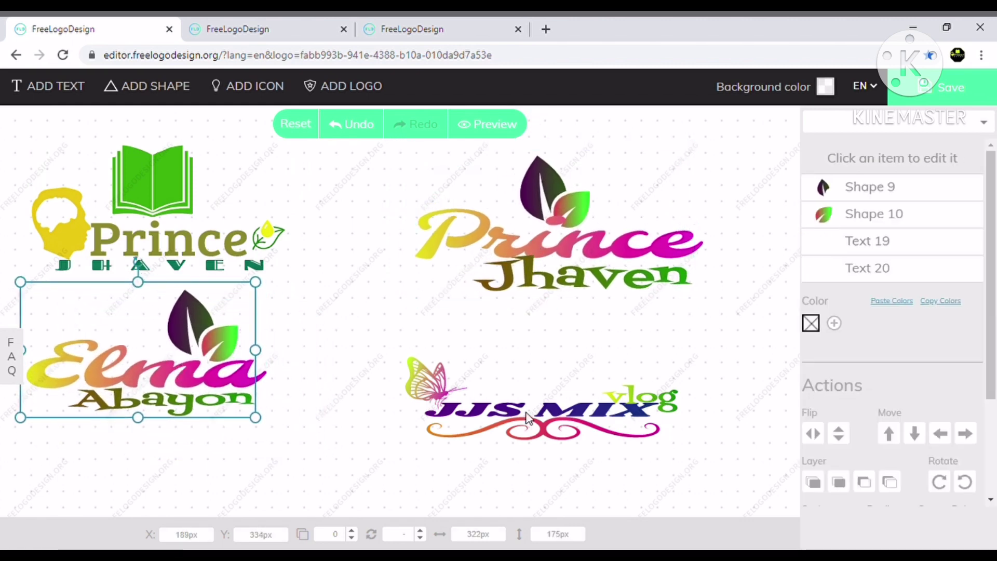
left_click_drag(526, 409, 281, 488)
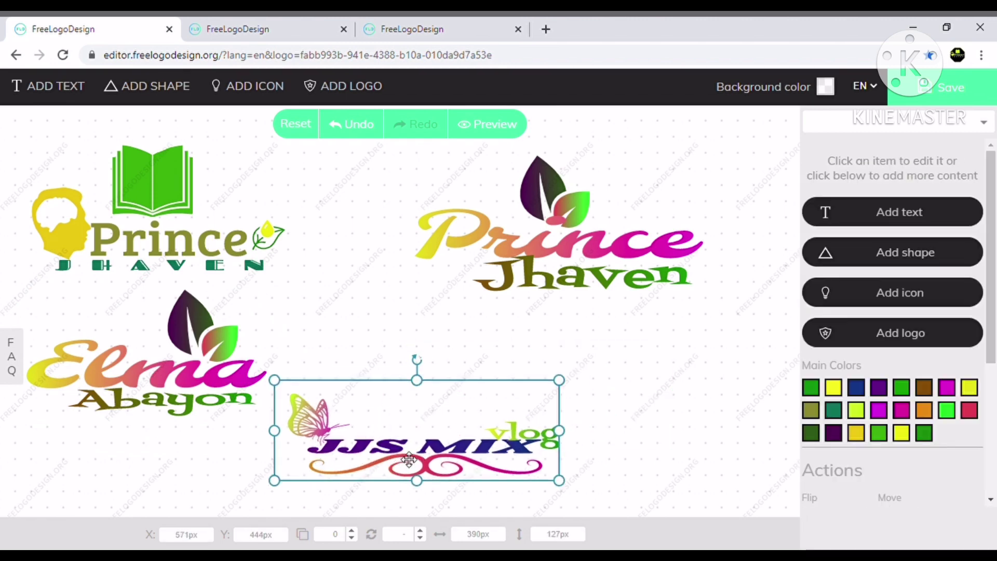
mouse_move(523, 431)
left_mouse_down()
mouse_move(145, 471)
mouse_move(156, 466)
left_mouse_up()
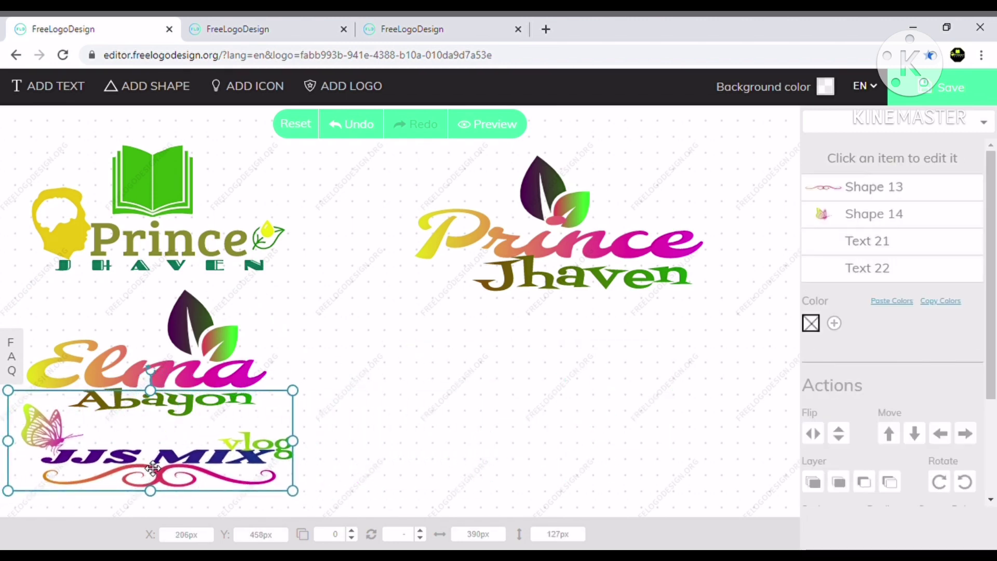
left_click(206, 341)
left_click_drag(206, 341, 218, 335)
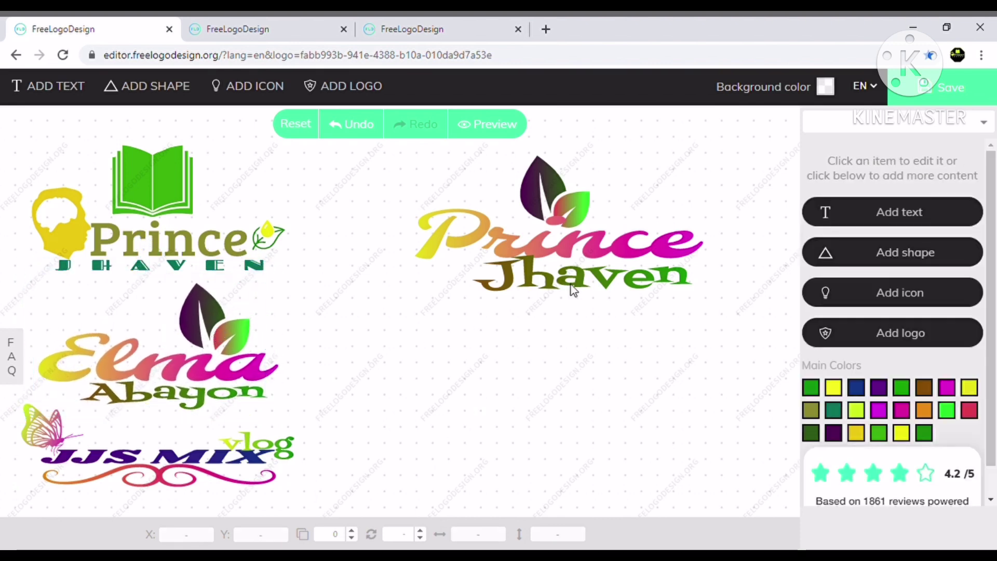
left_click_drag(571, 284, 610, 304)
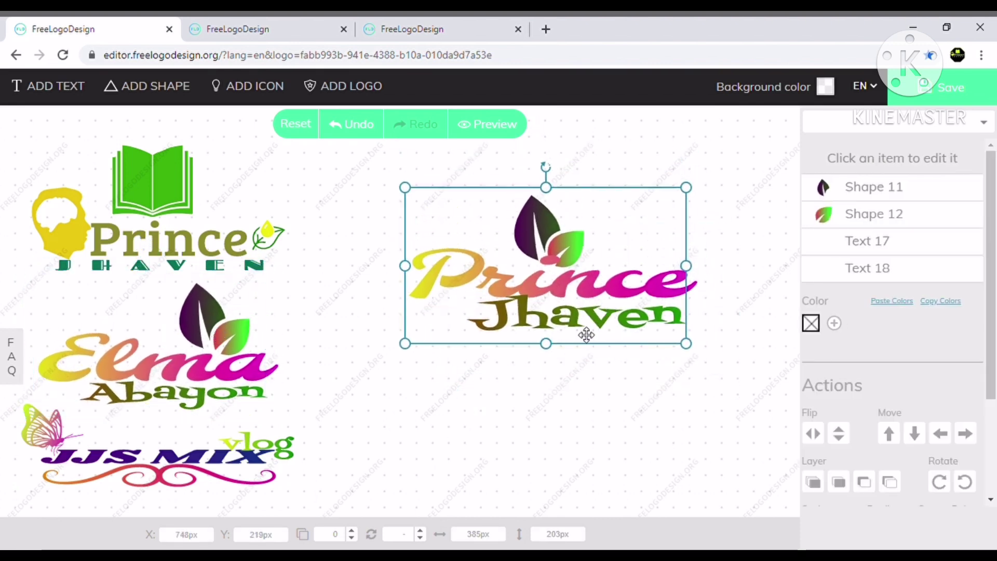
left_click(485, 447)
left_click(324, 26)
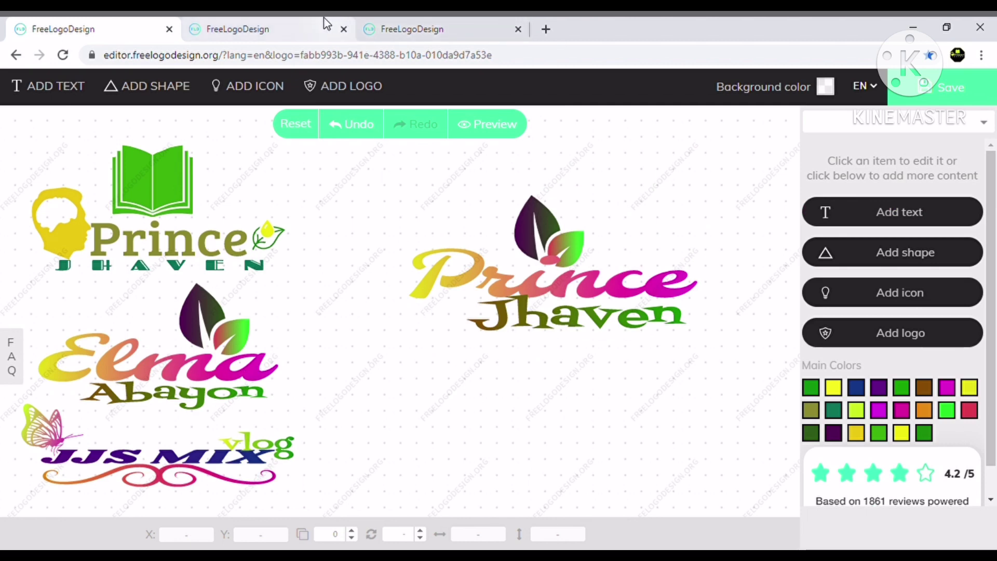